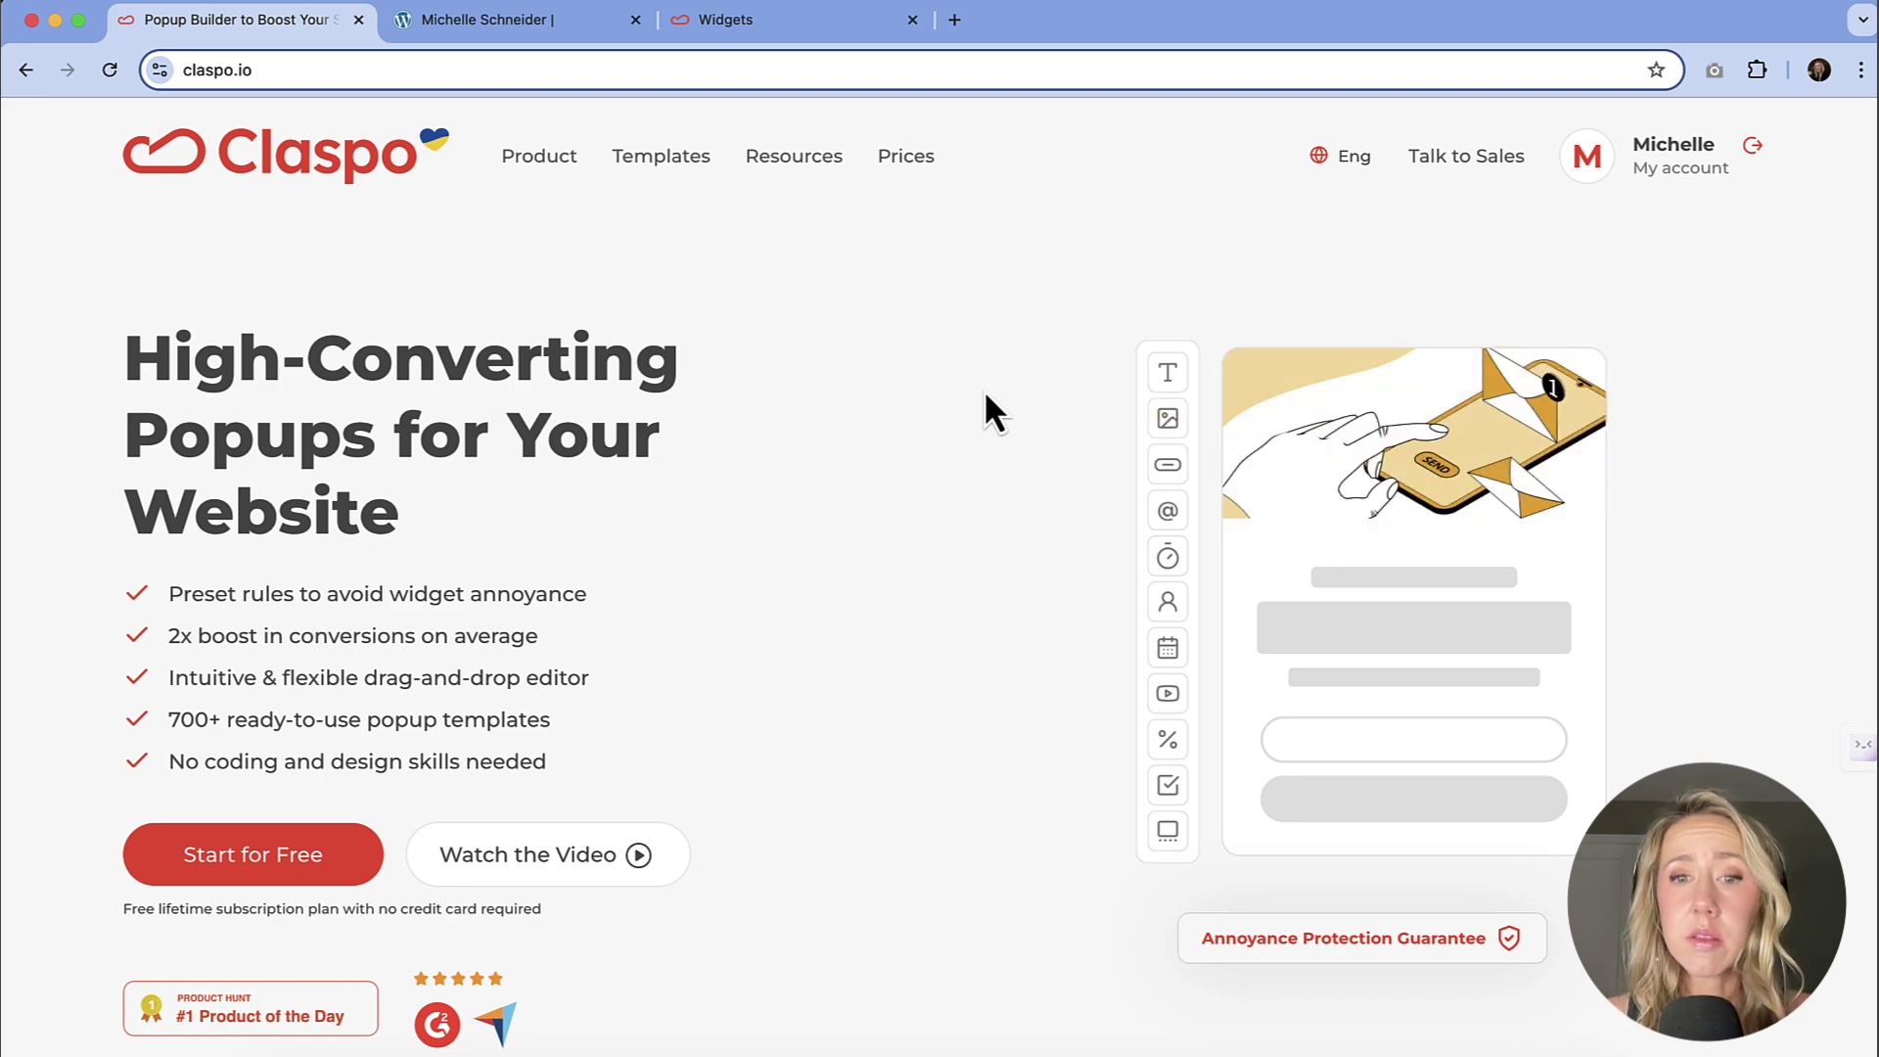
Step: Browse the Claspo homepage features, then switch to the 'Handmade Jewelry By Jane' Divi site
scroll(984, 390, down, 10)
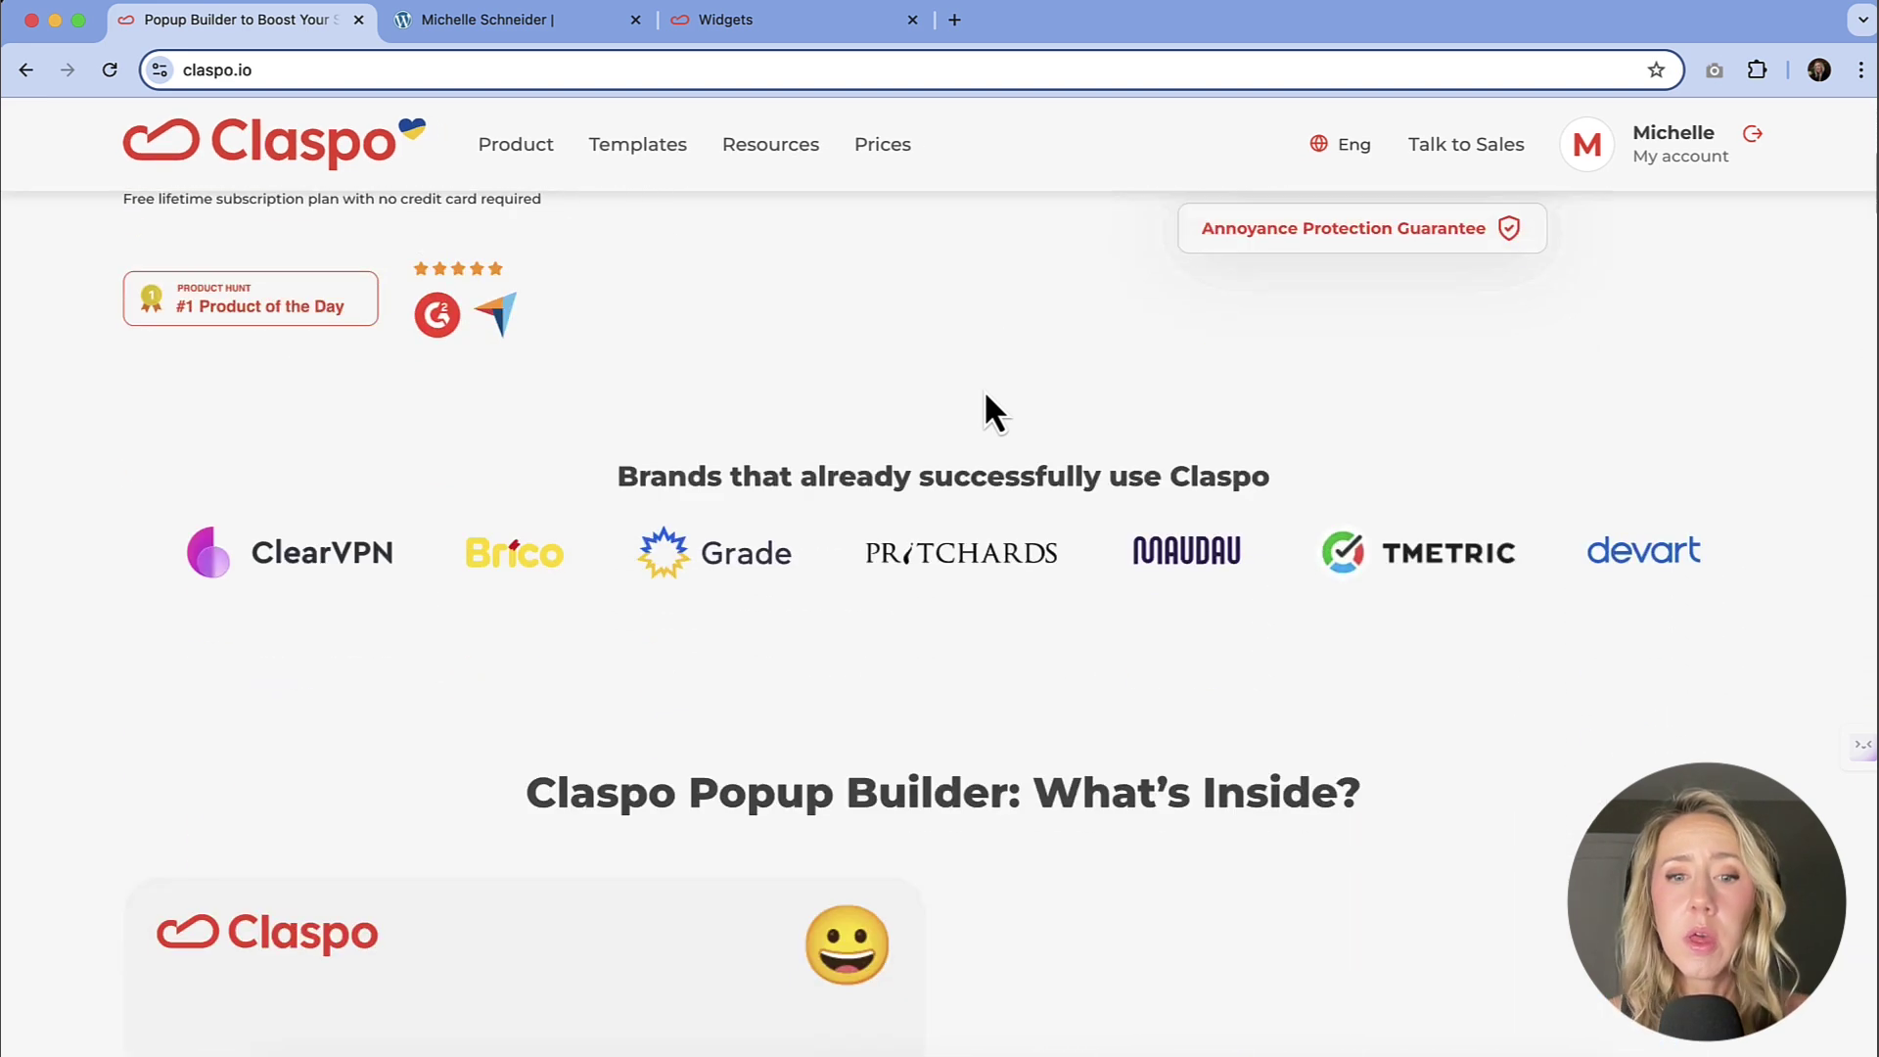
scroll(983, 390, down, 2)
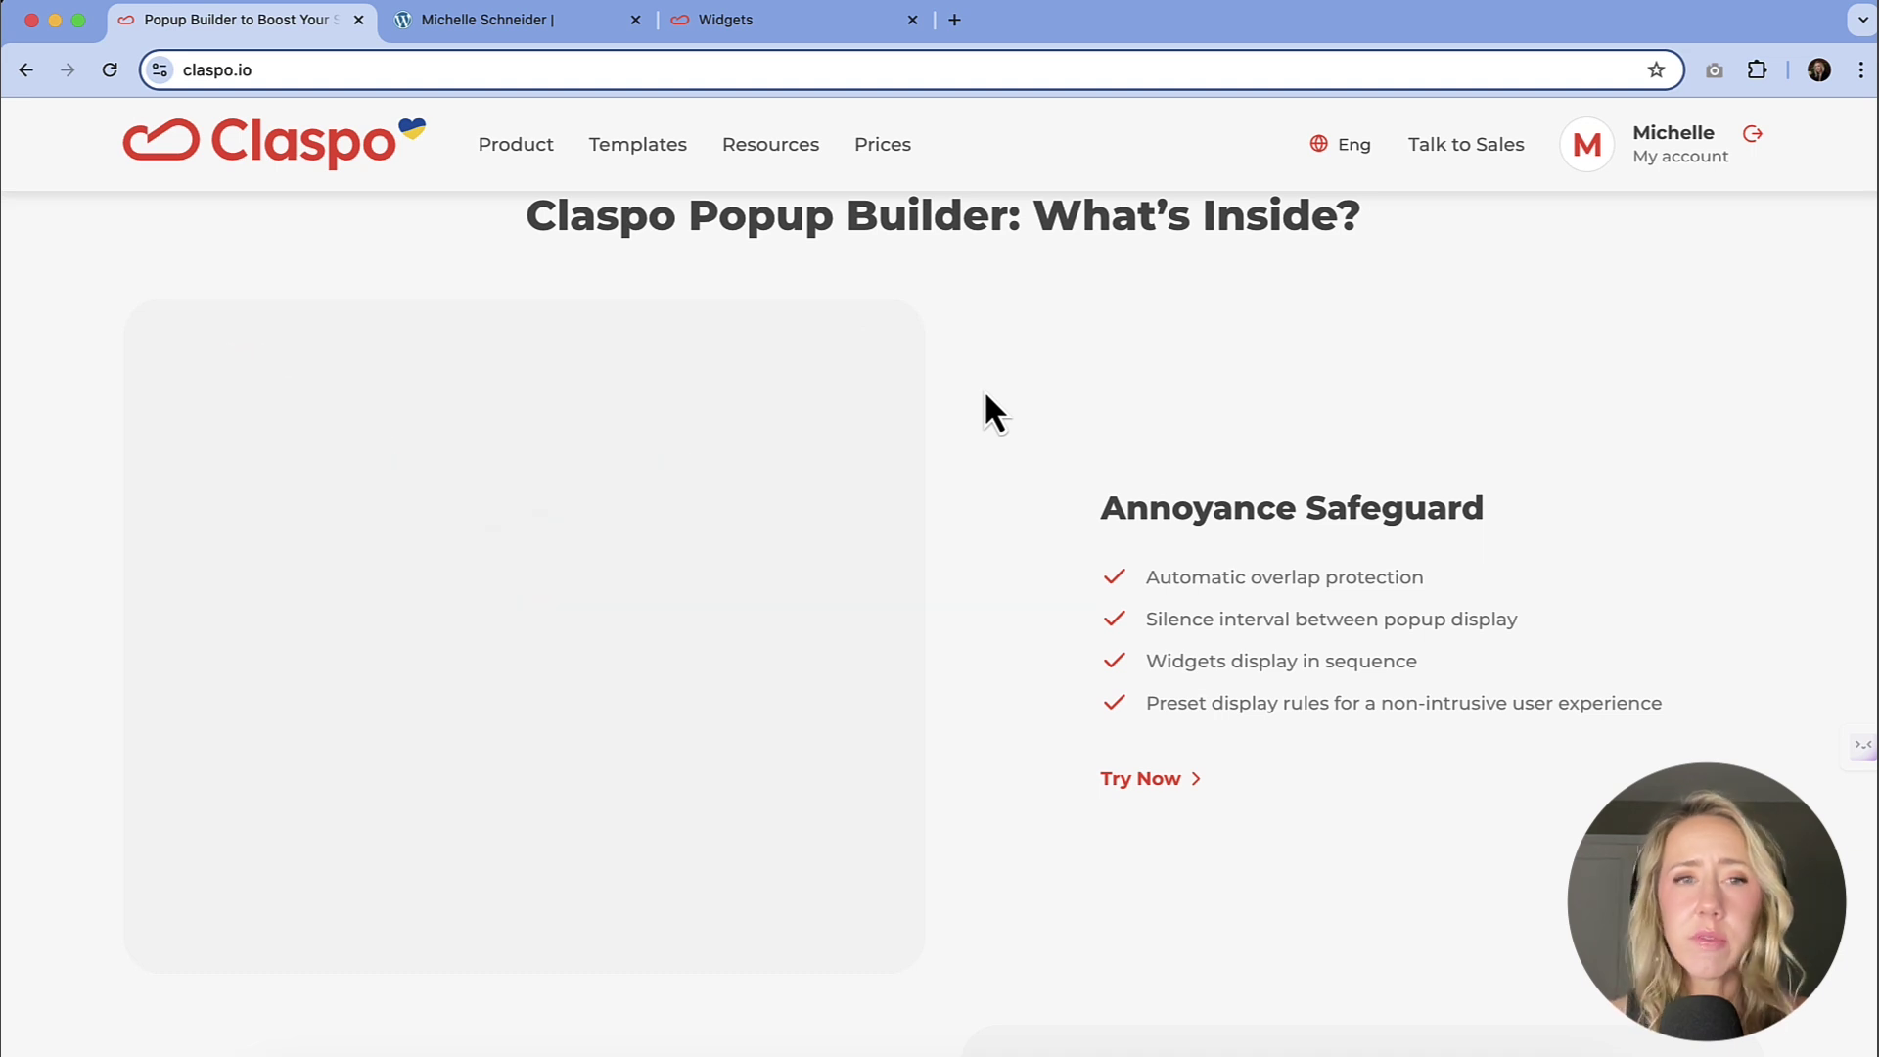
scroll(985, 394, down, 6)
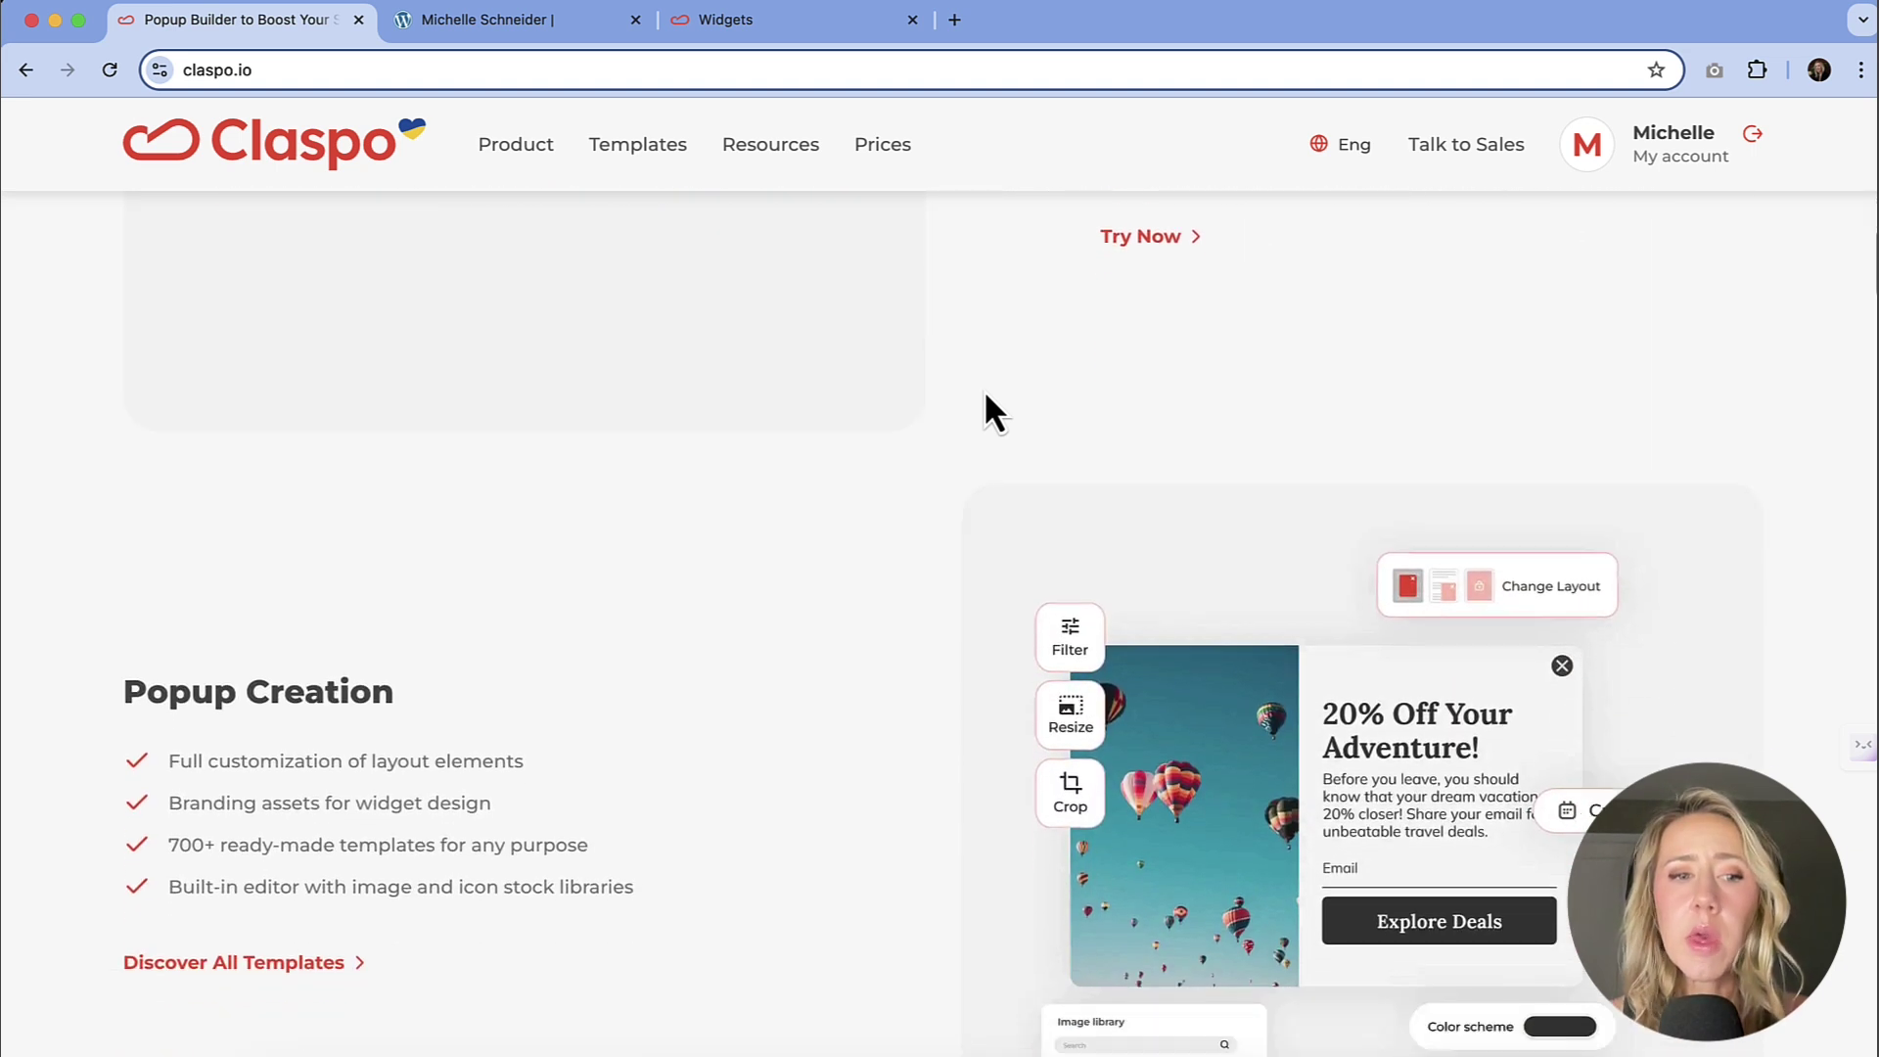
scroll(986, 395, down, 6)
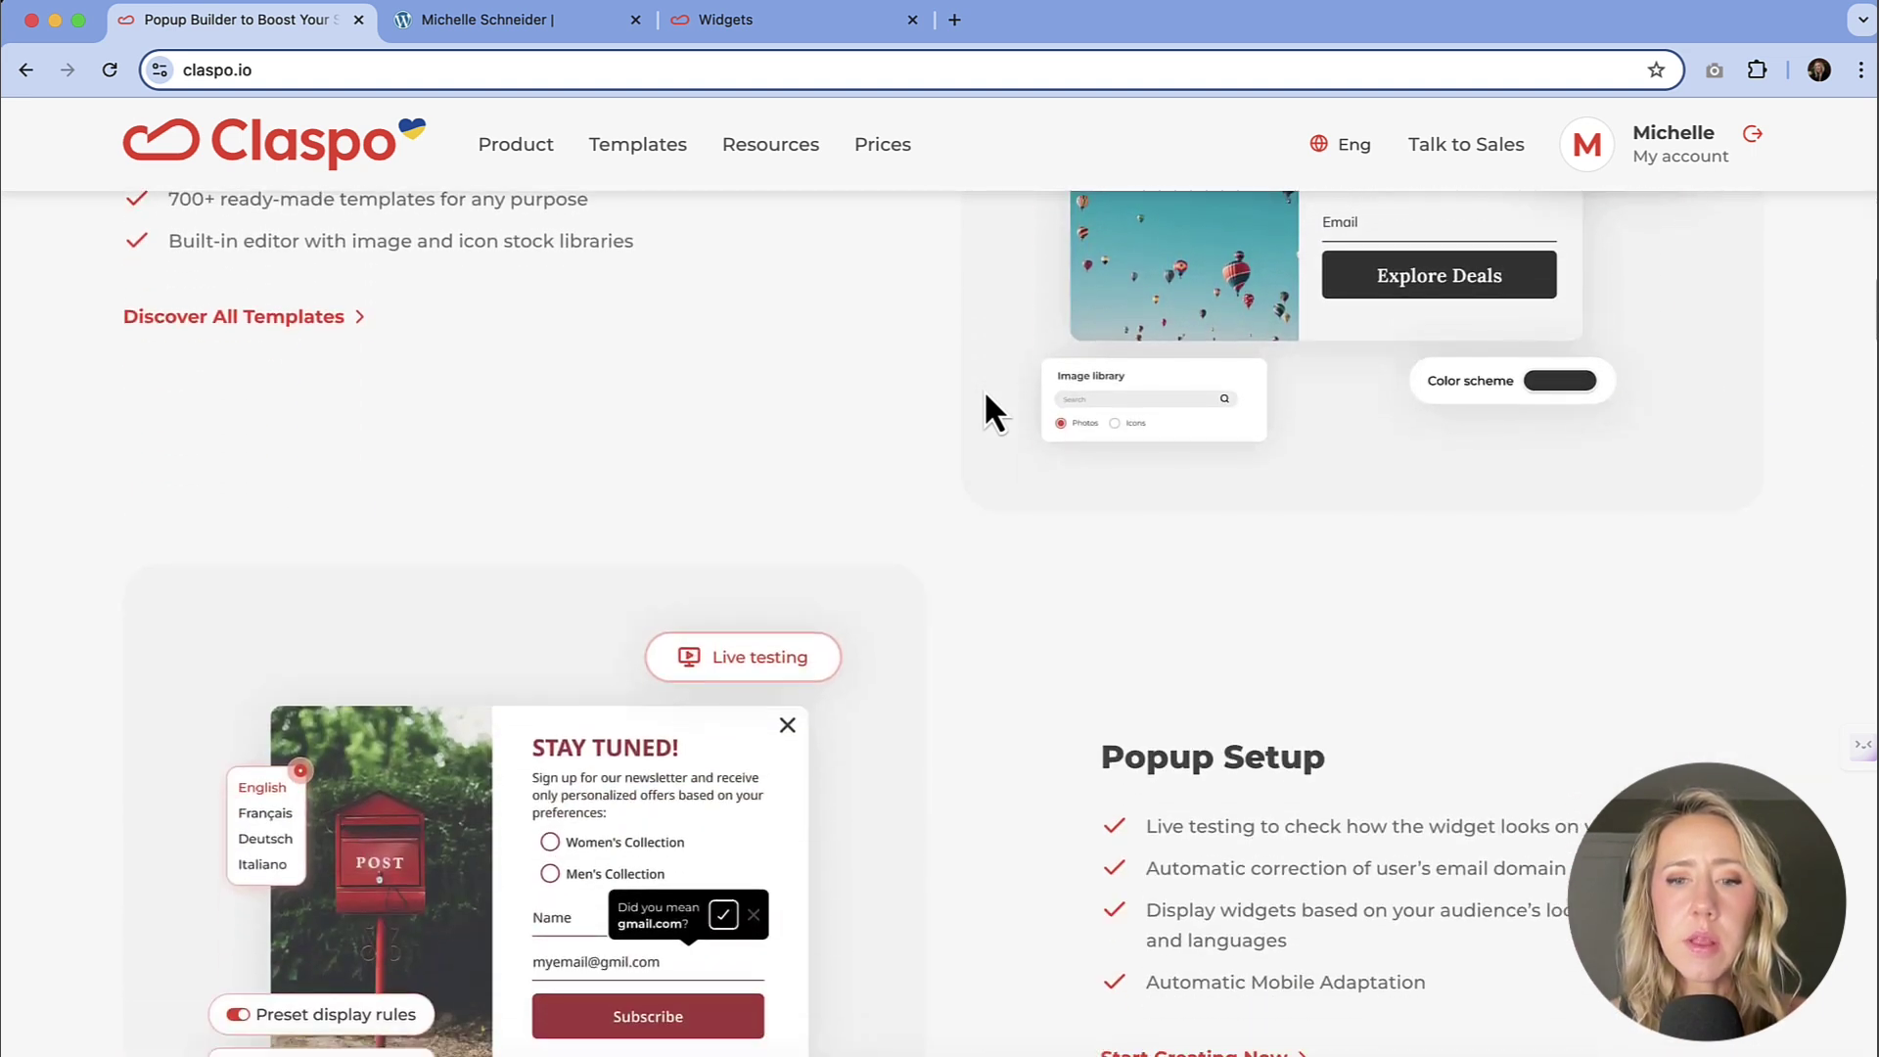
scroll(987, 395, down, 10)
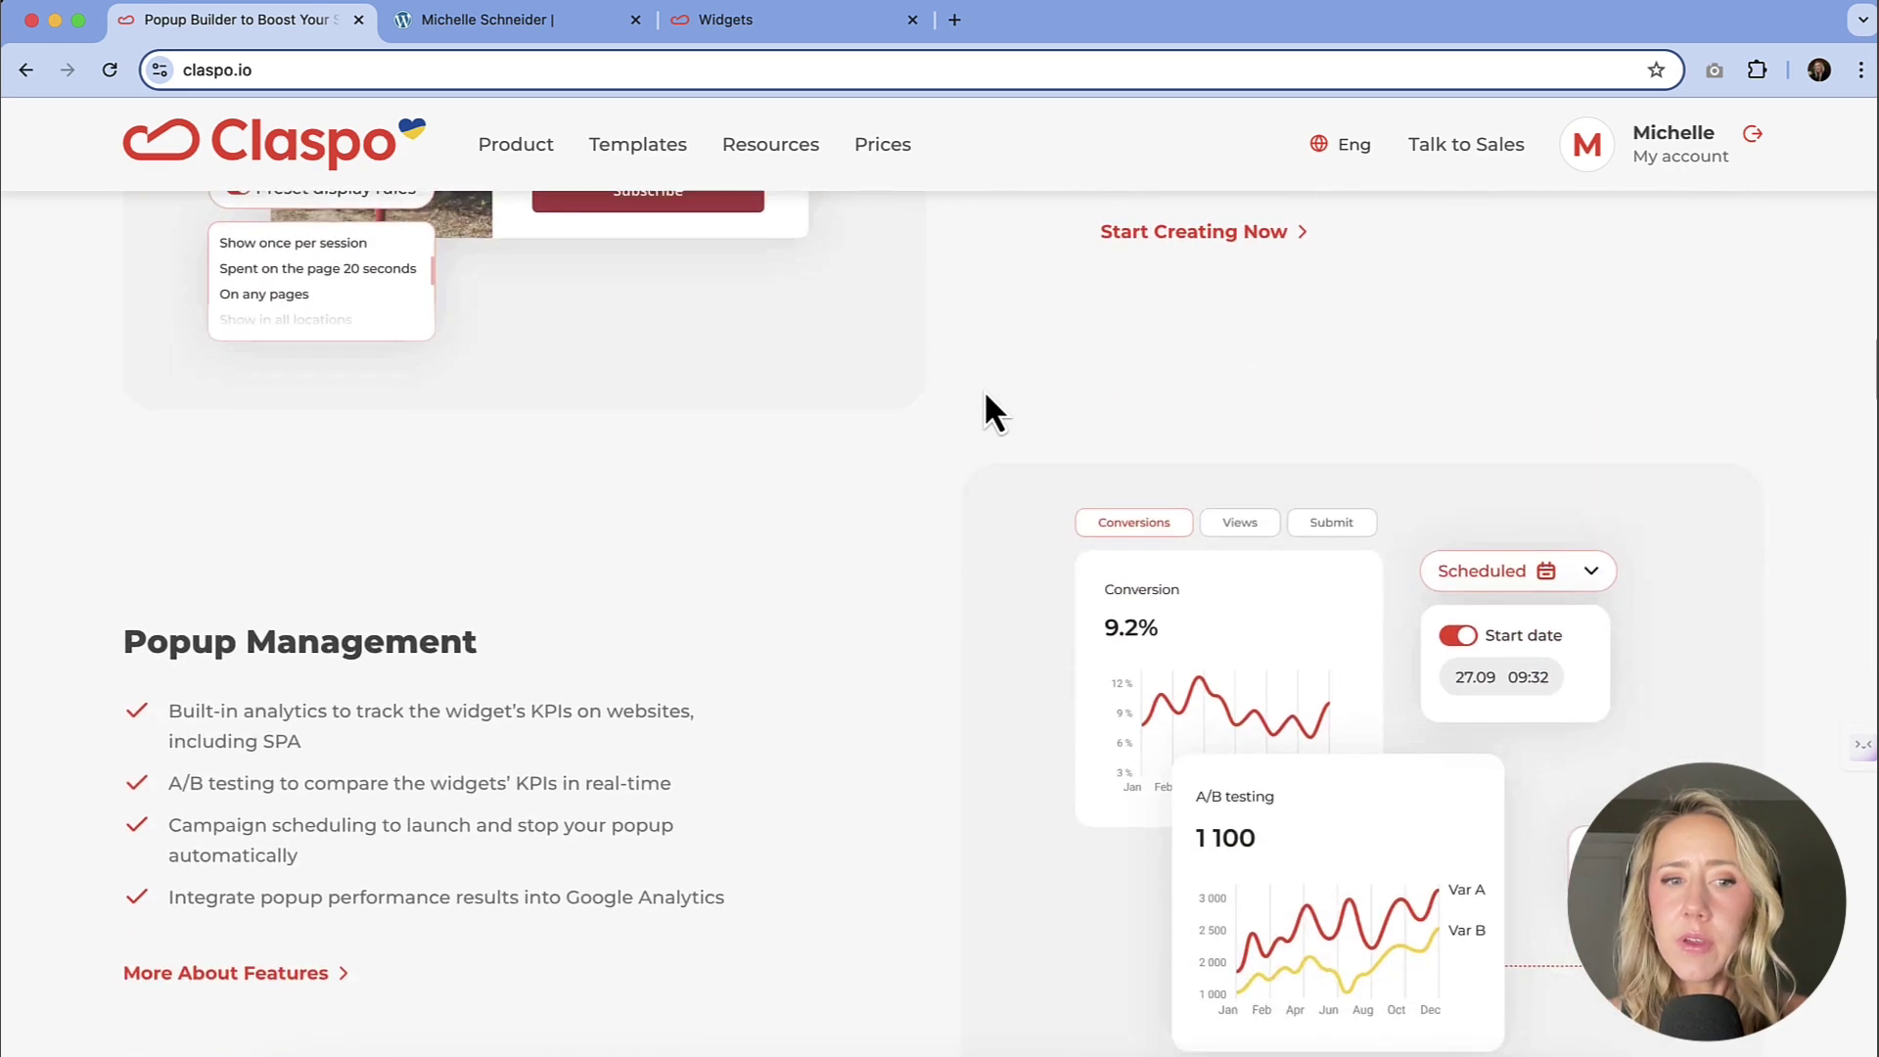
scroll(987, 395, down, 2)
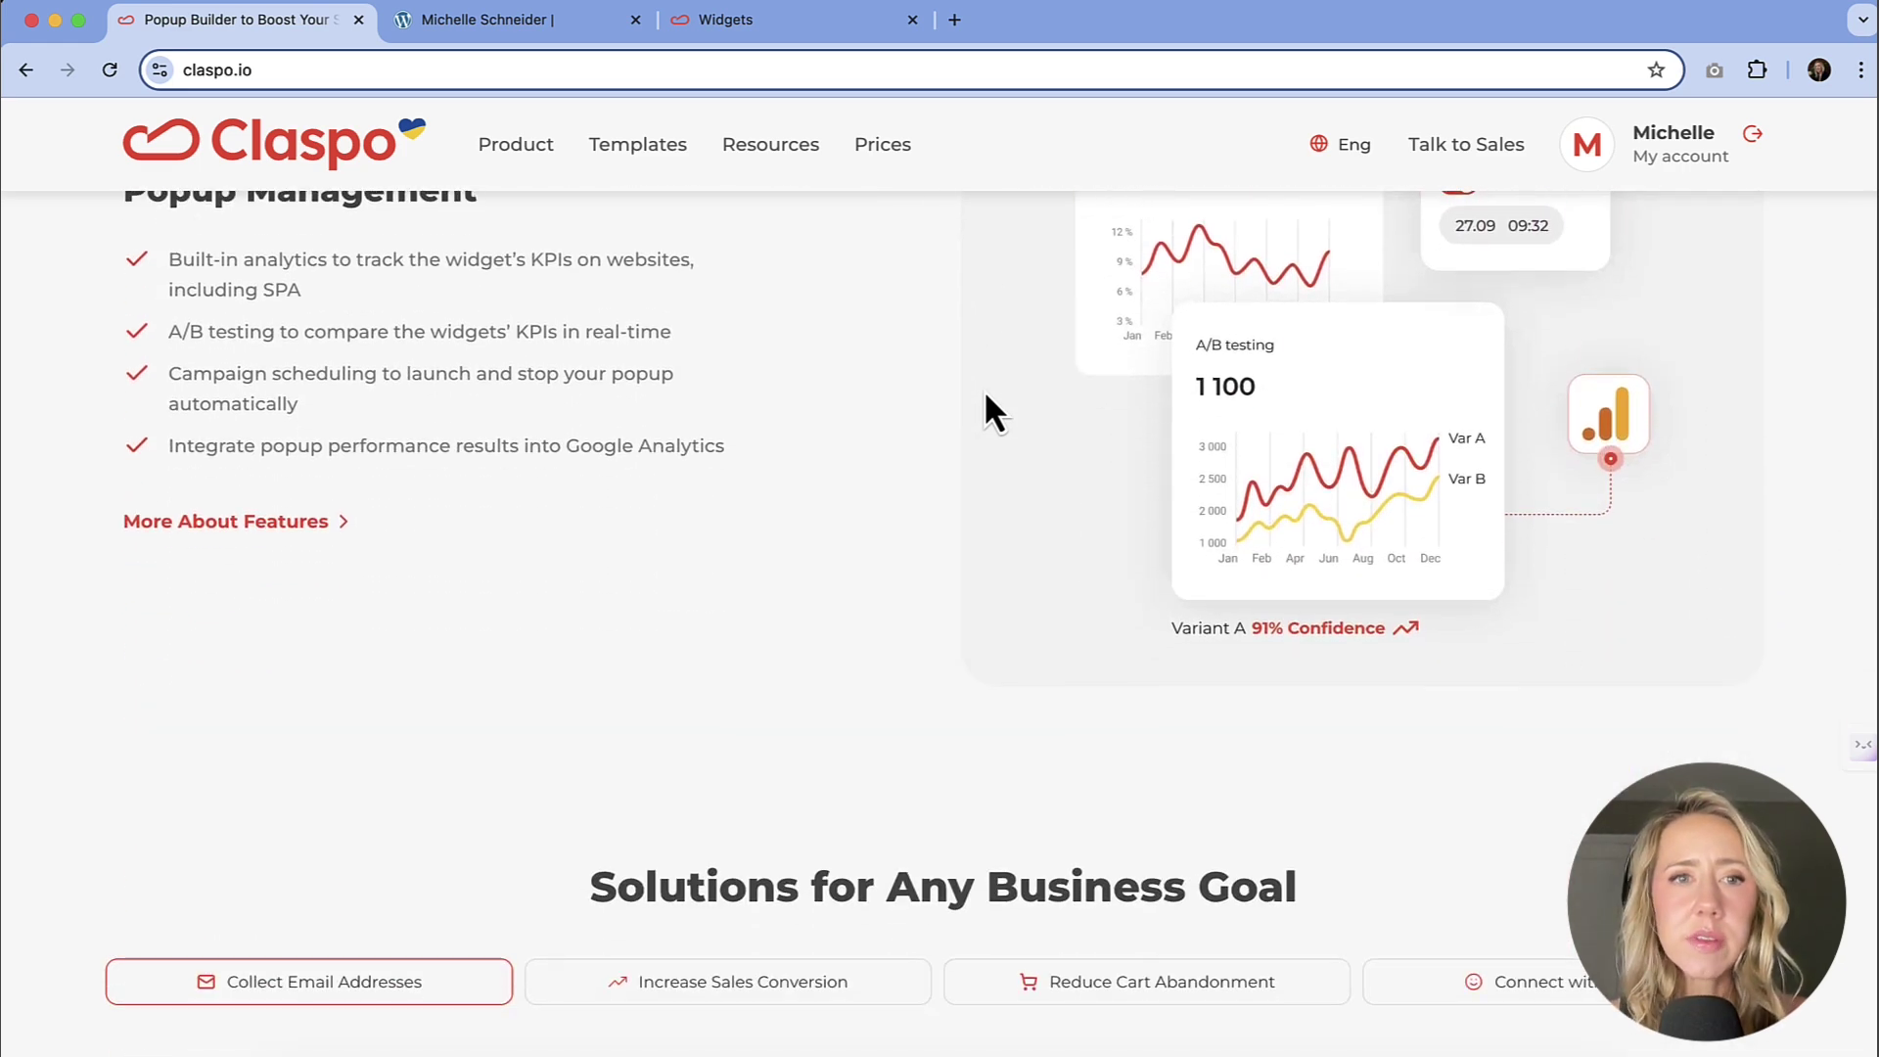
click(536, 21)
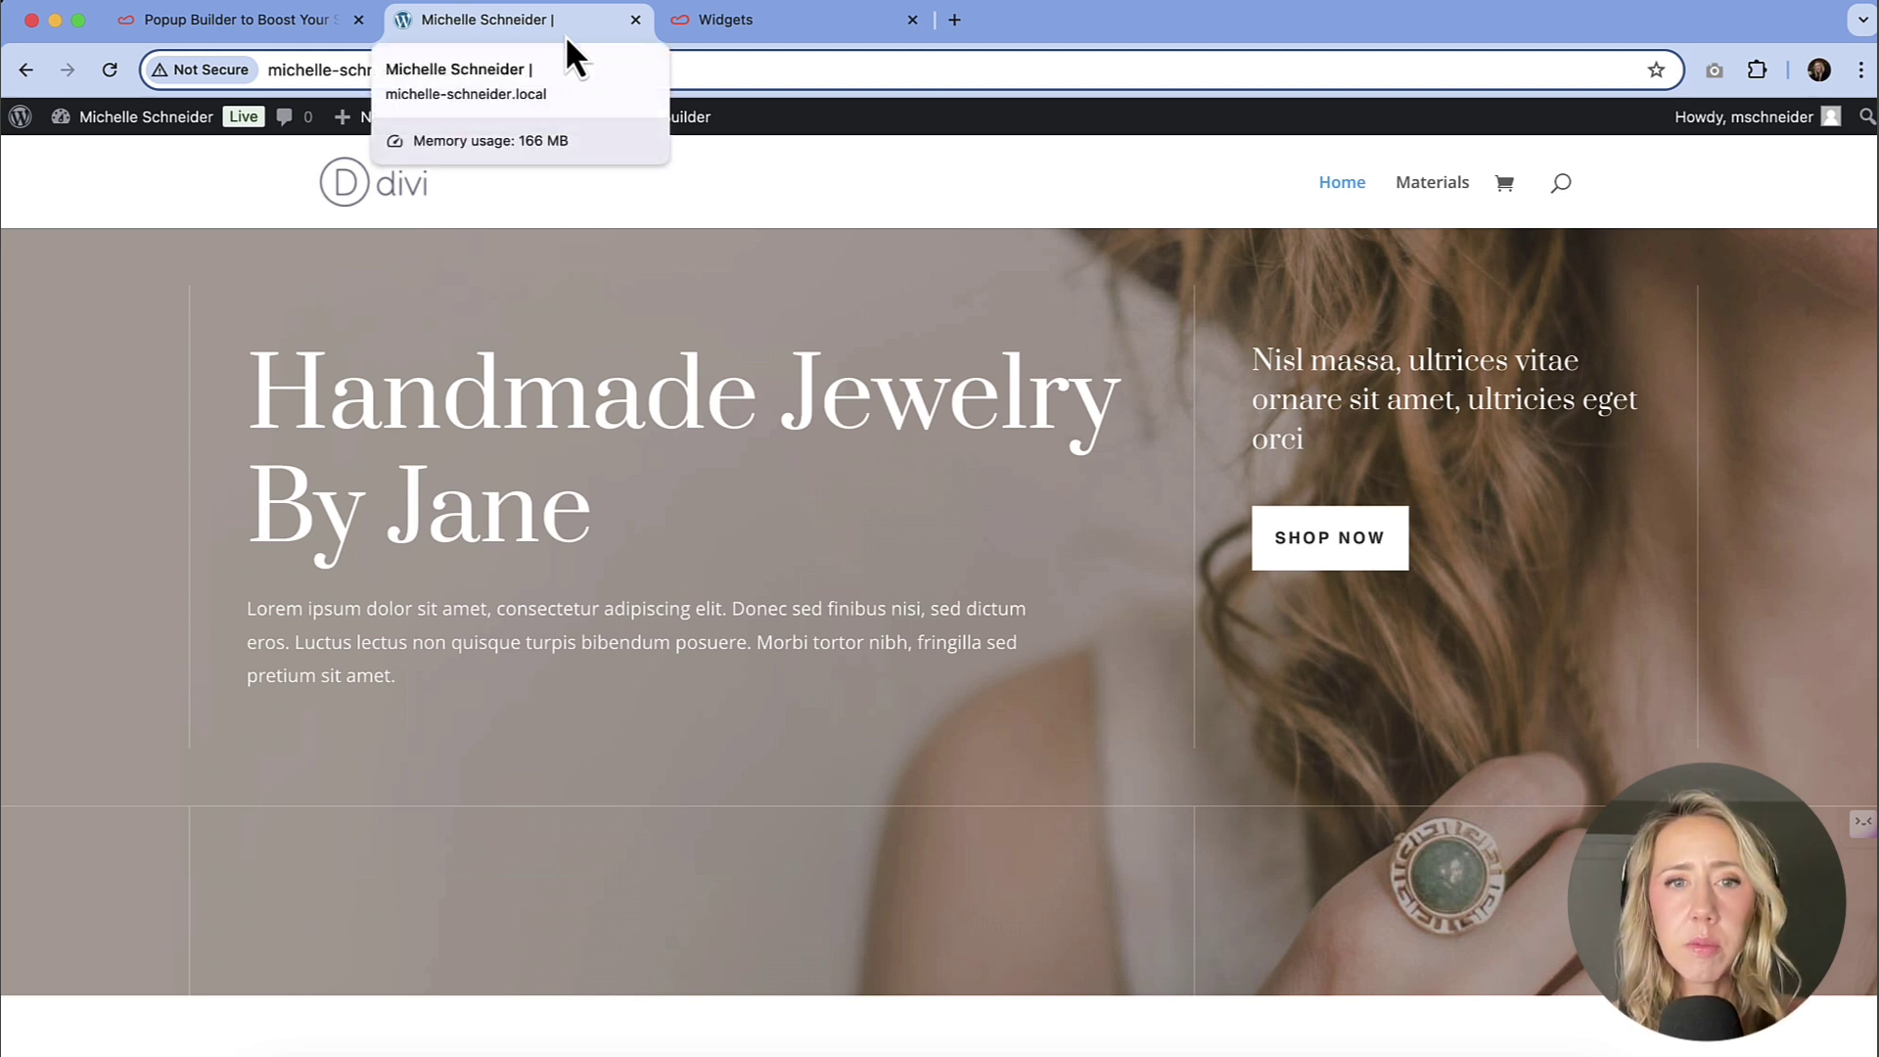
Step: Return to the Claspo Widgets dashboard listing the five unpublished widgets
click(793, 18)
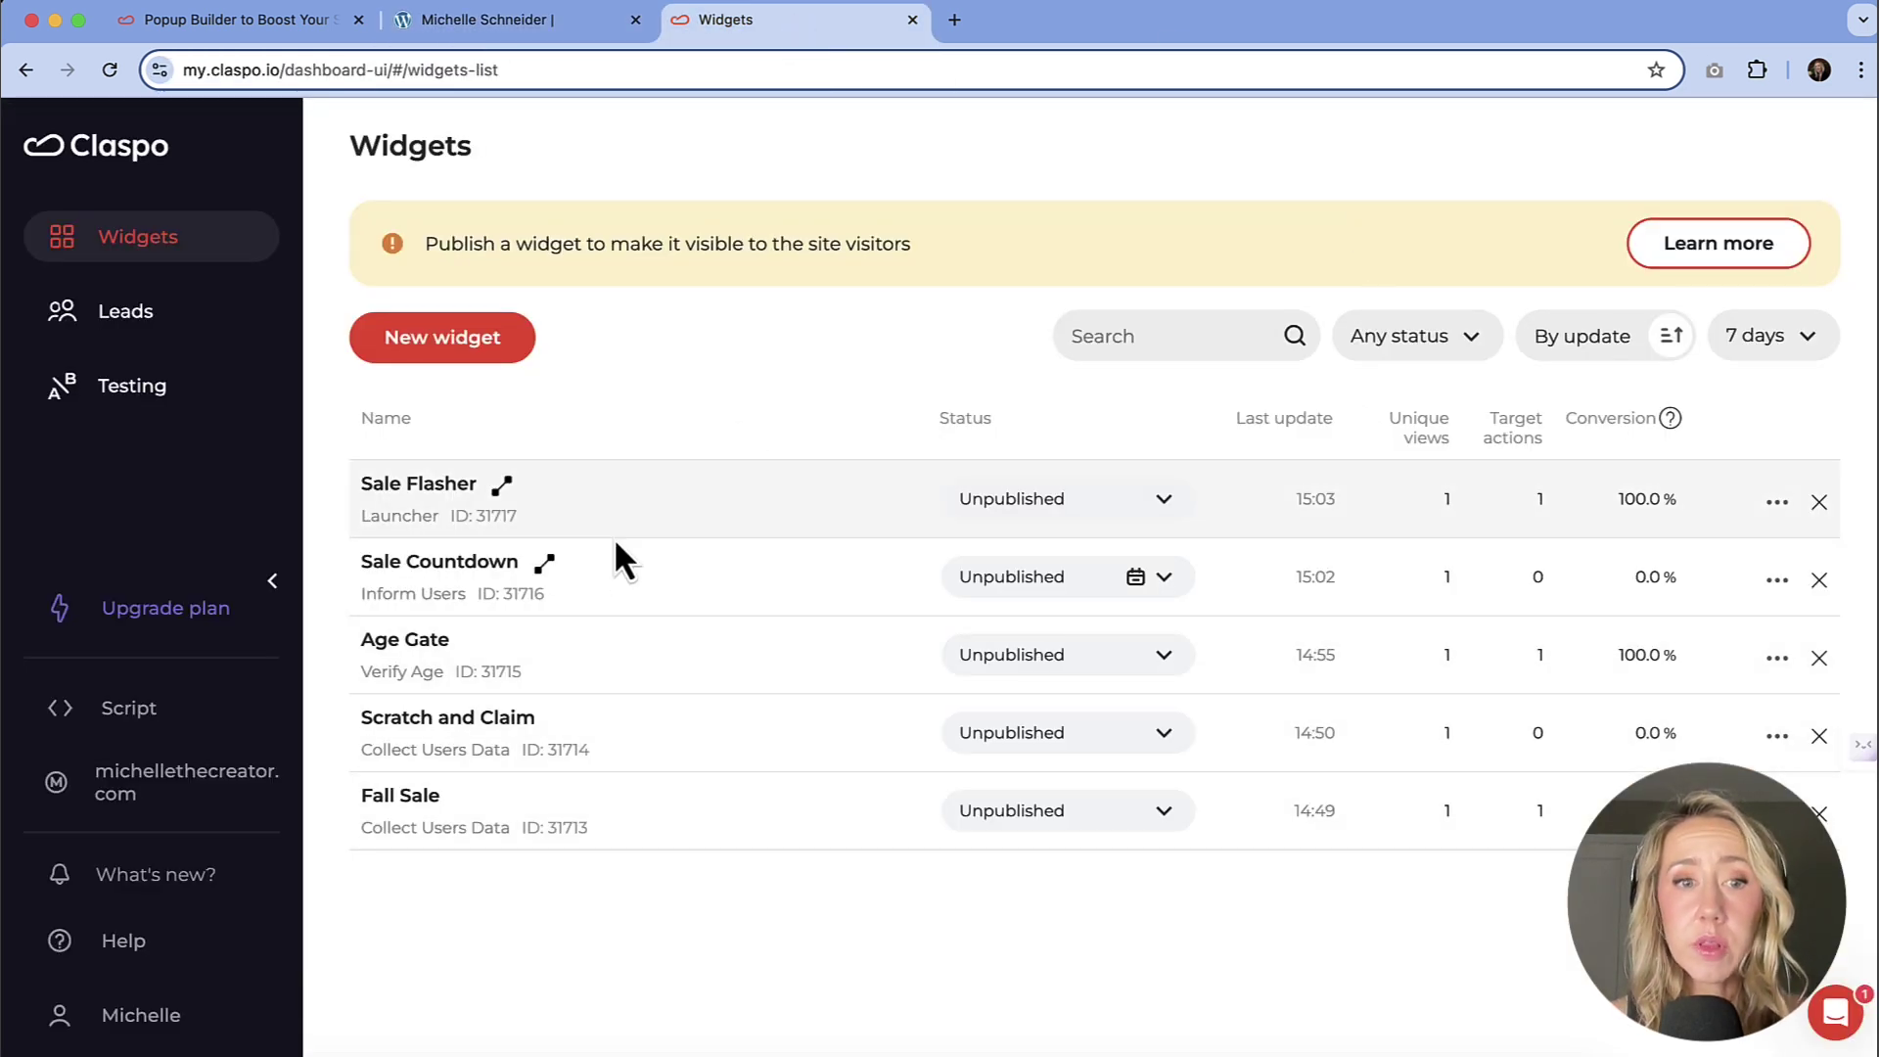
Step: Start a new widget and choose to build it from the Template library
click(474, 352)
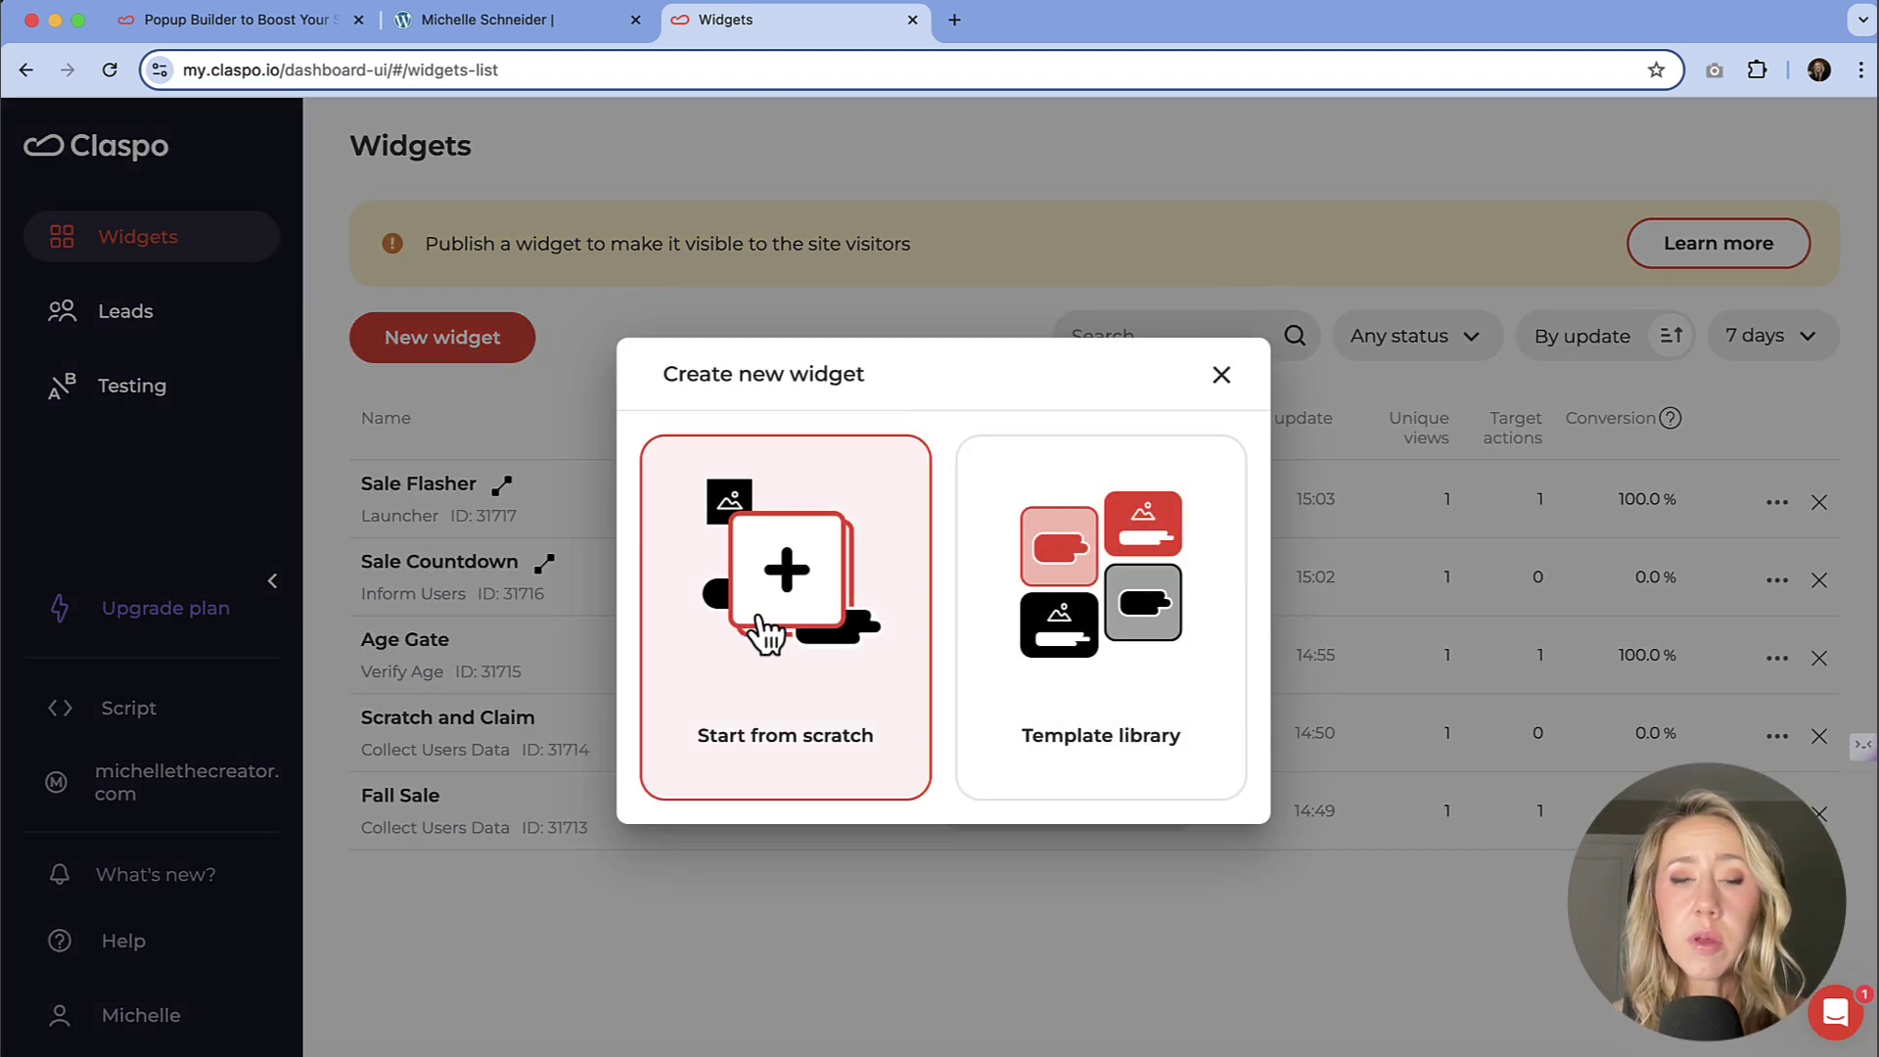
click(1074, 605)
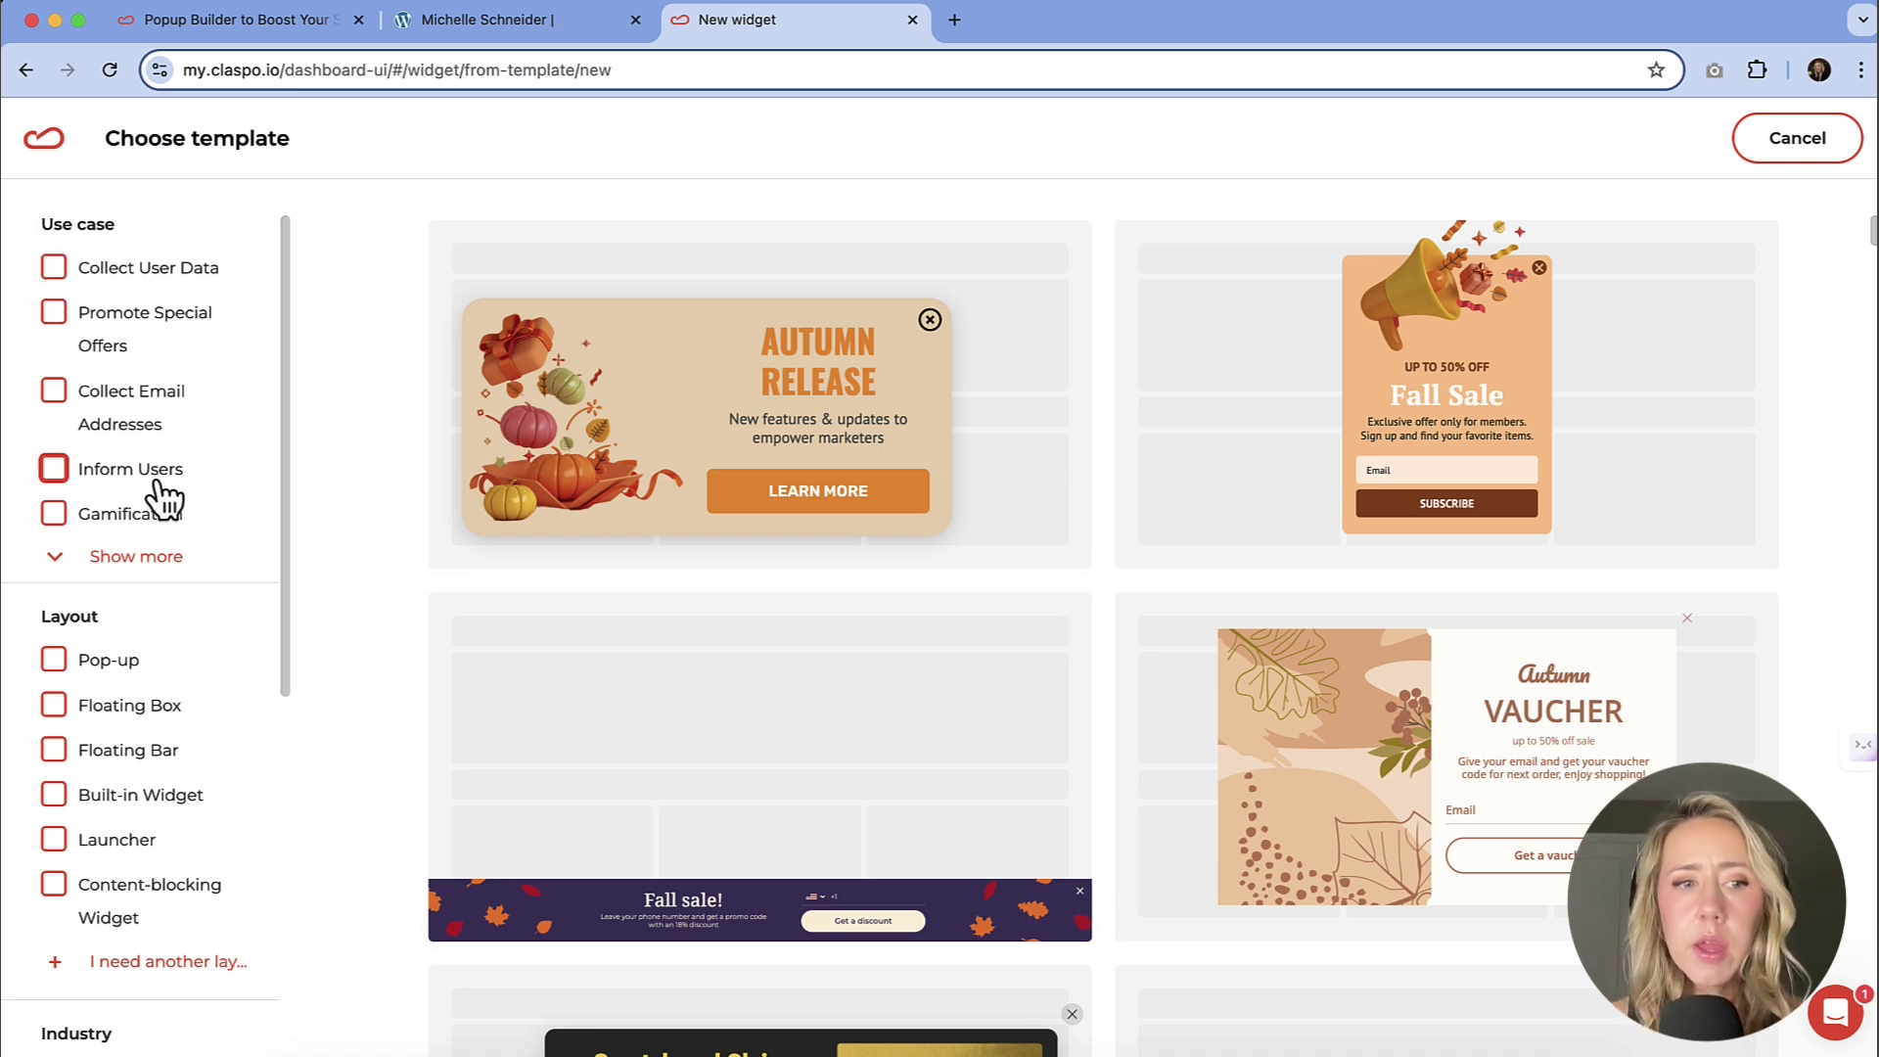
scroll(196, 519, down, 3)
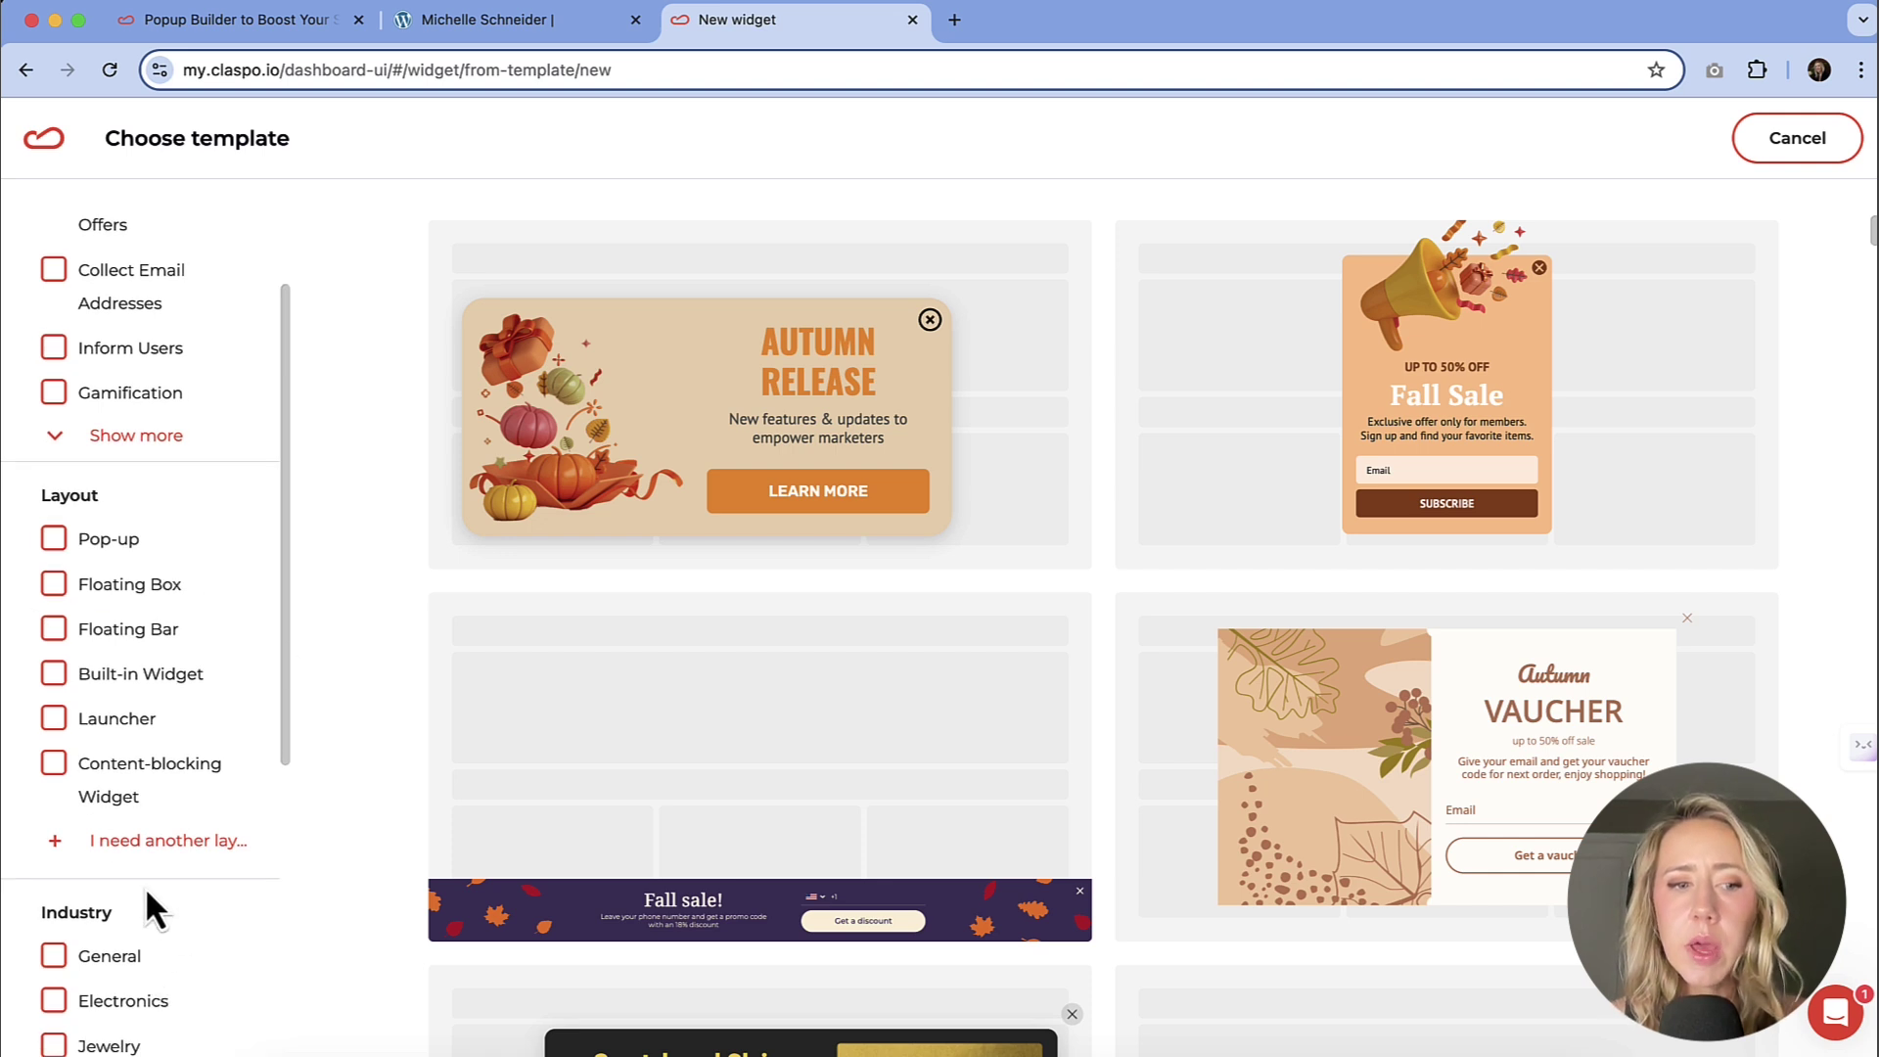
Step: Filter the template library to the Gamification use case
scroll(151, 812, down, 6)
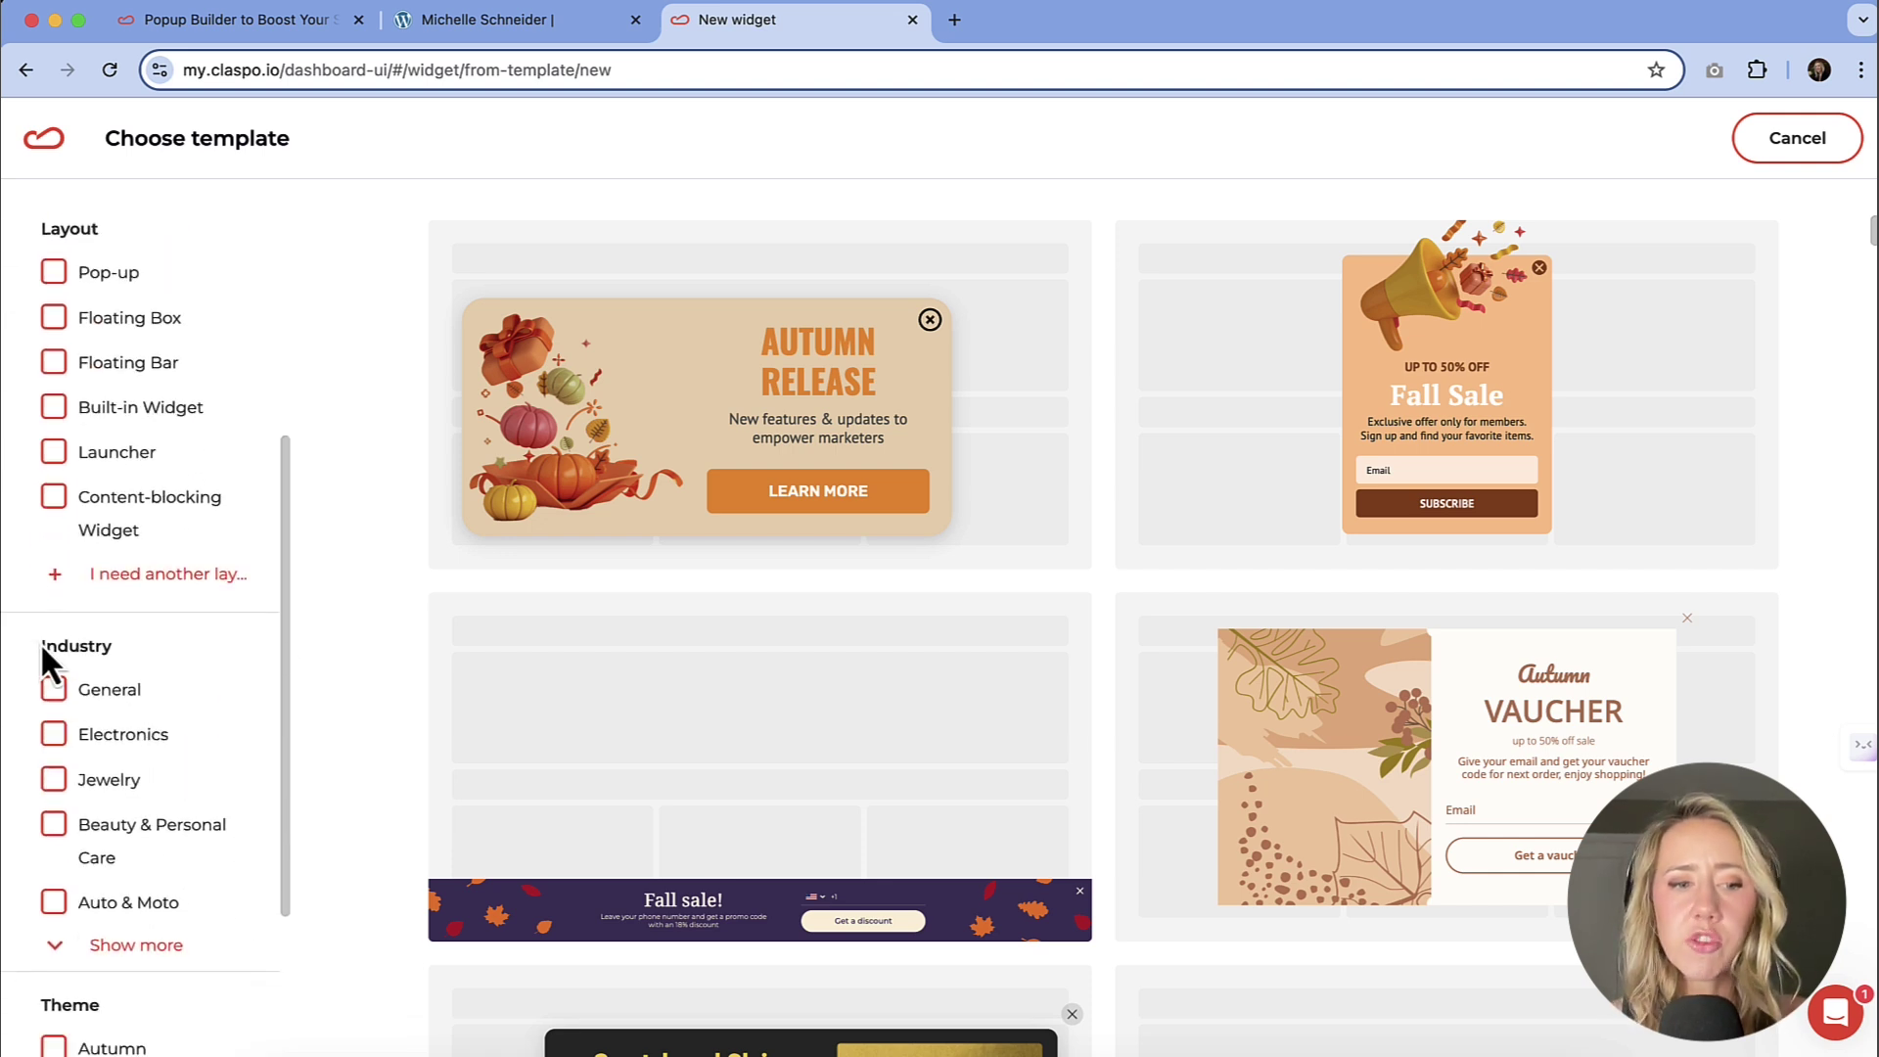
scroll(41, 655, down, 6)
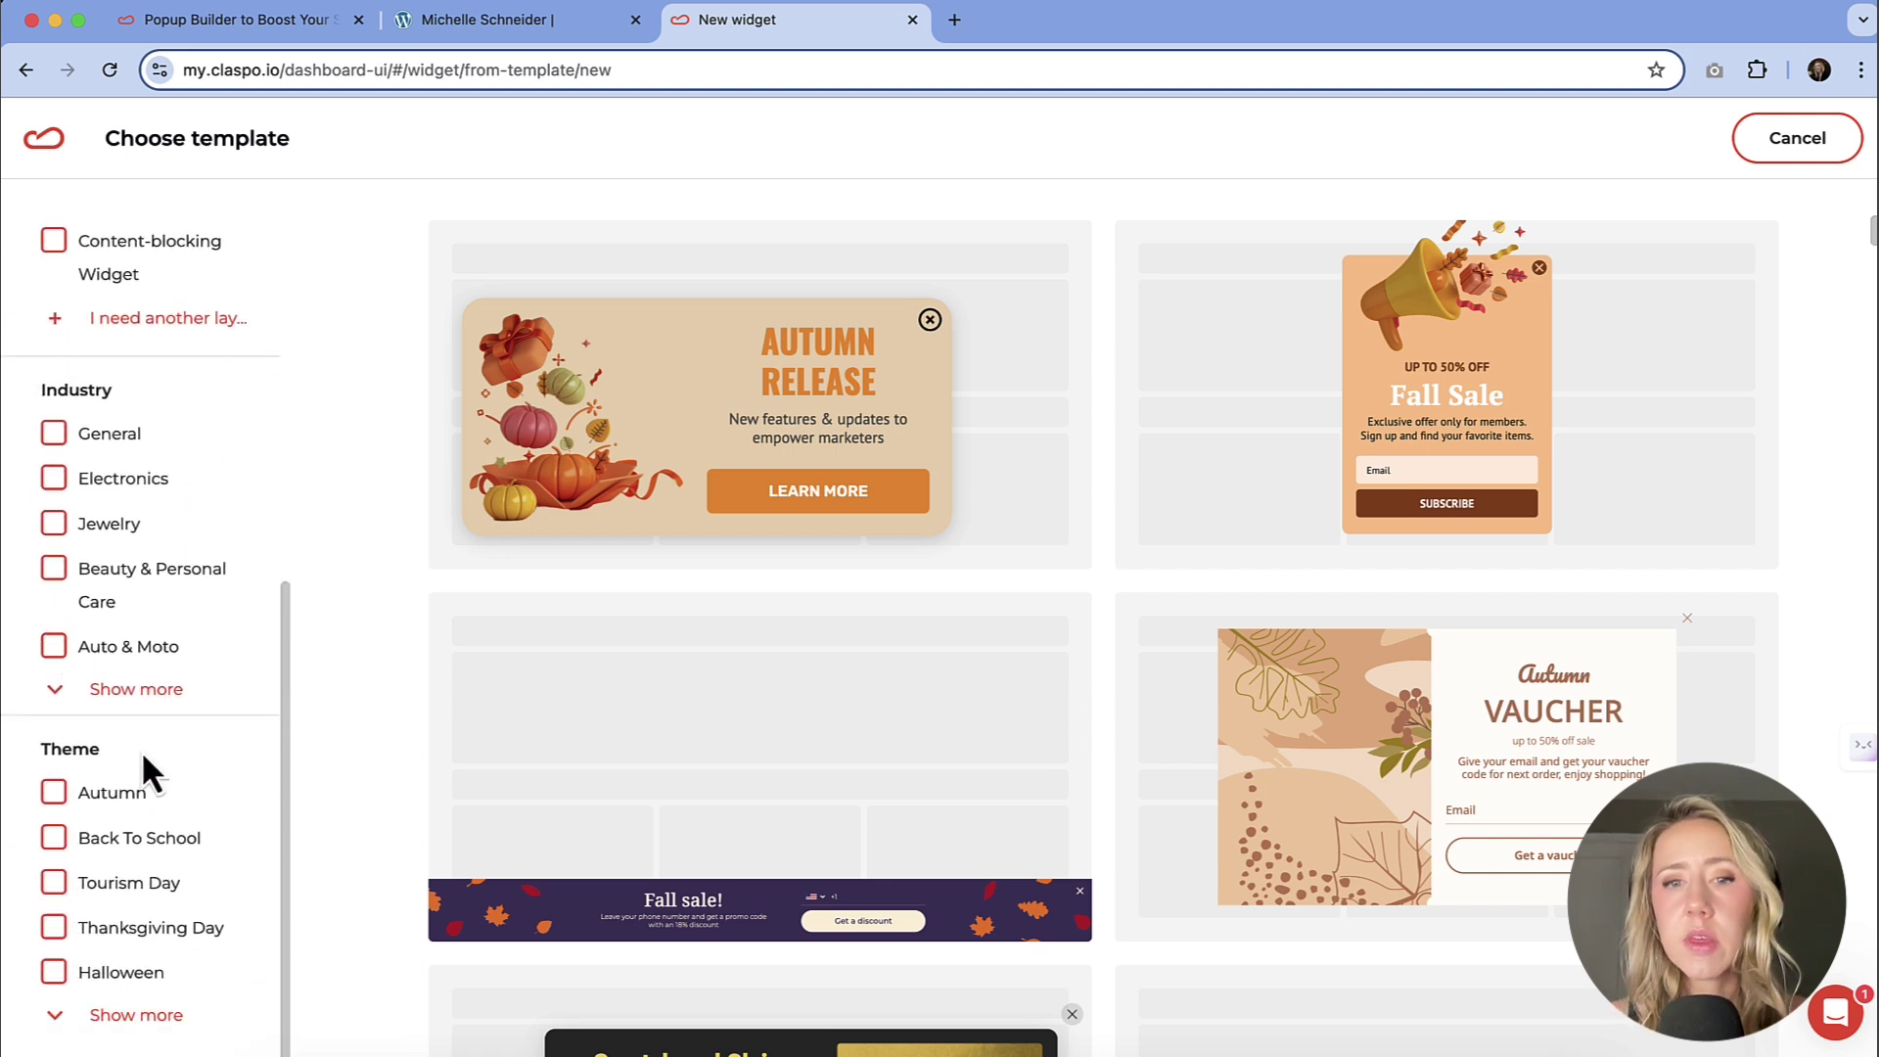
scroll(141, 749, up, 2)
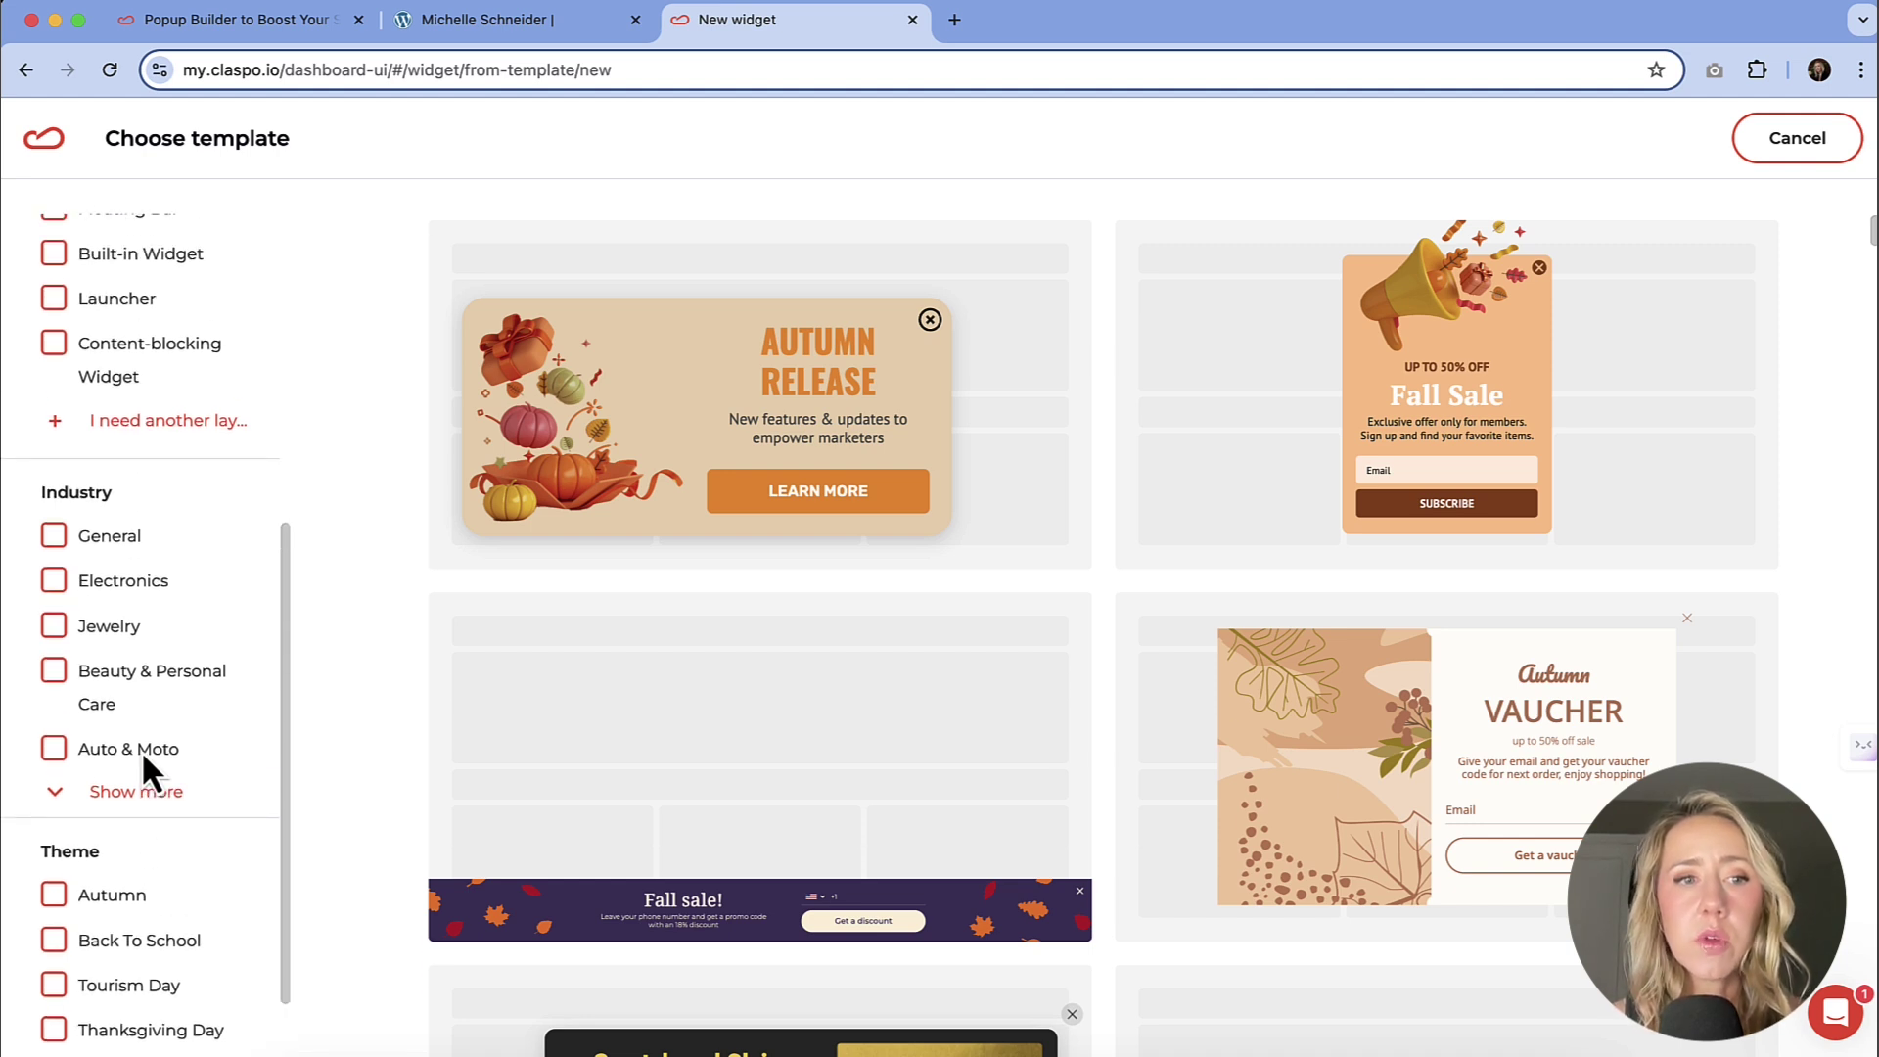
scroll(141, 750, up, 10)
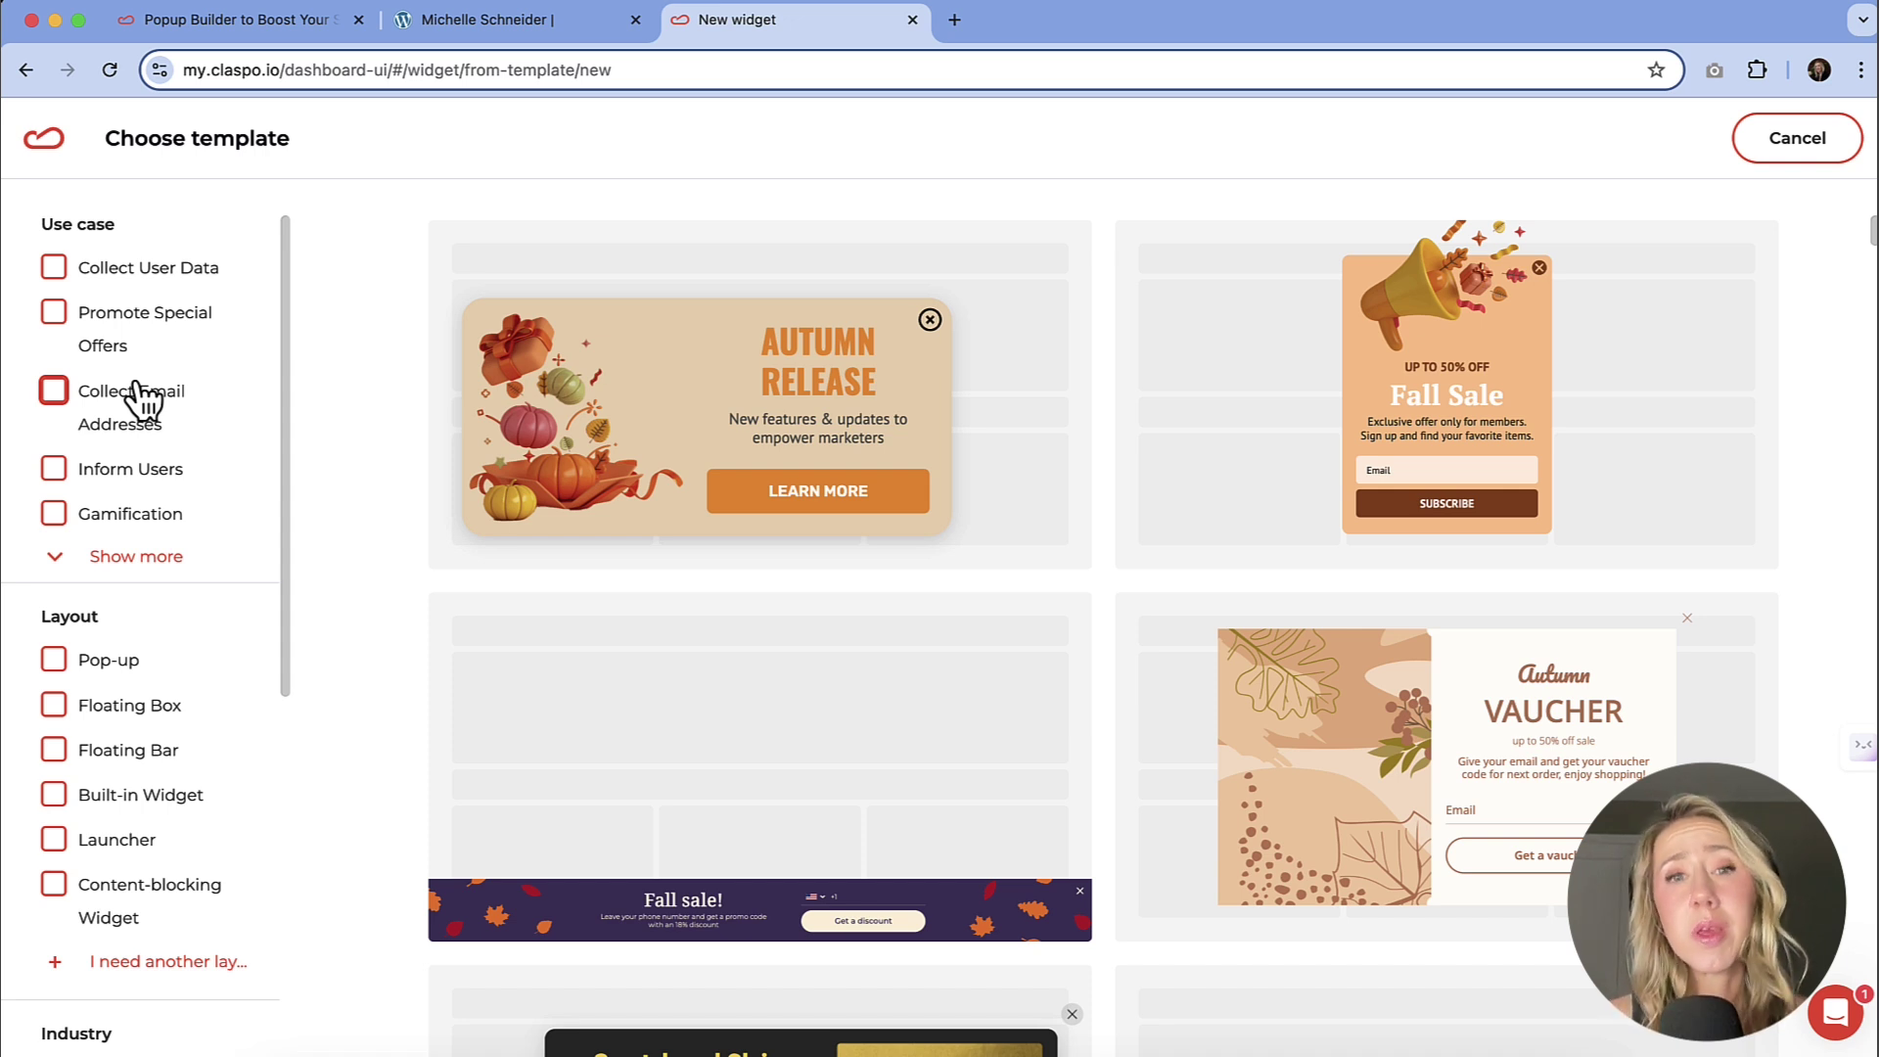
click(55, 515)
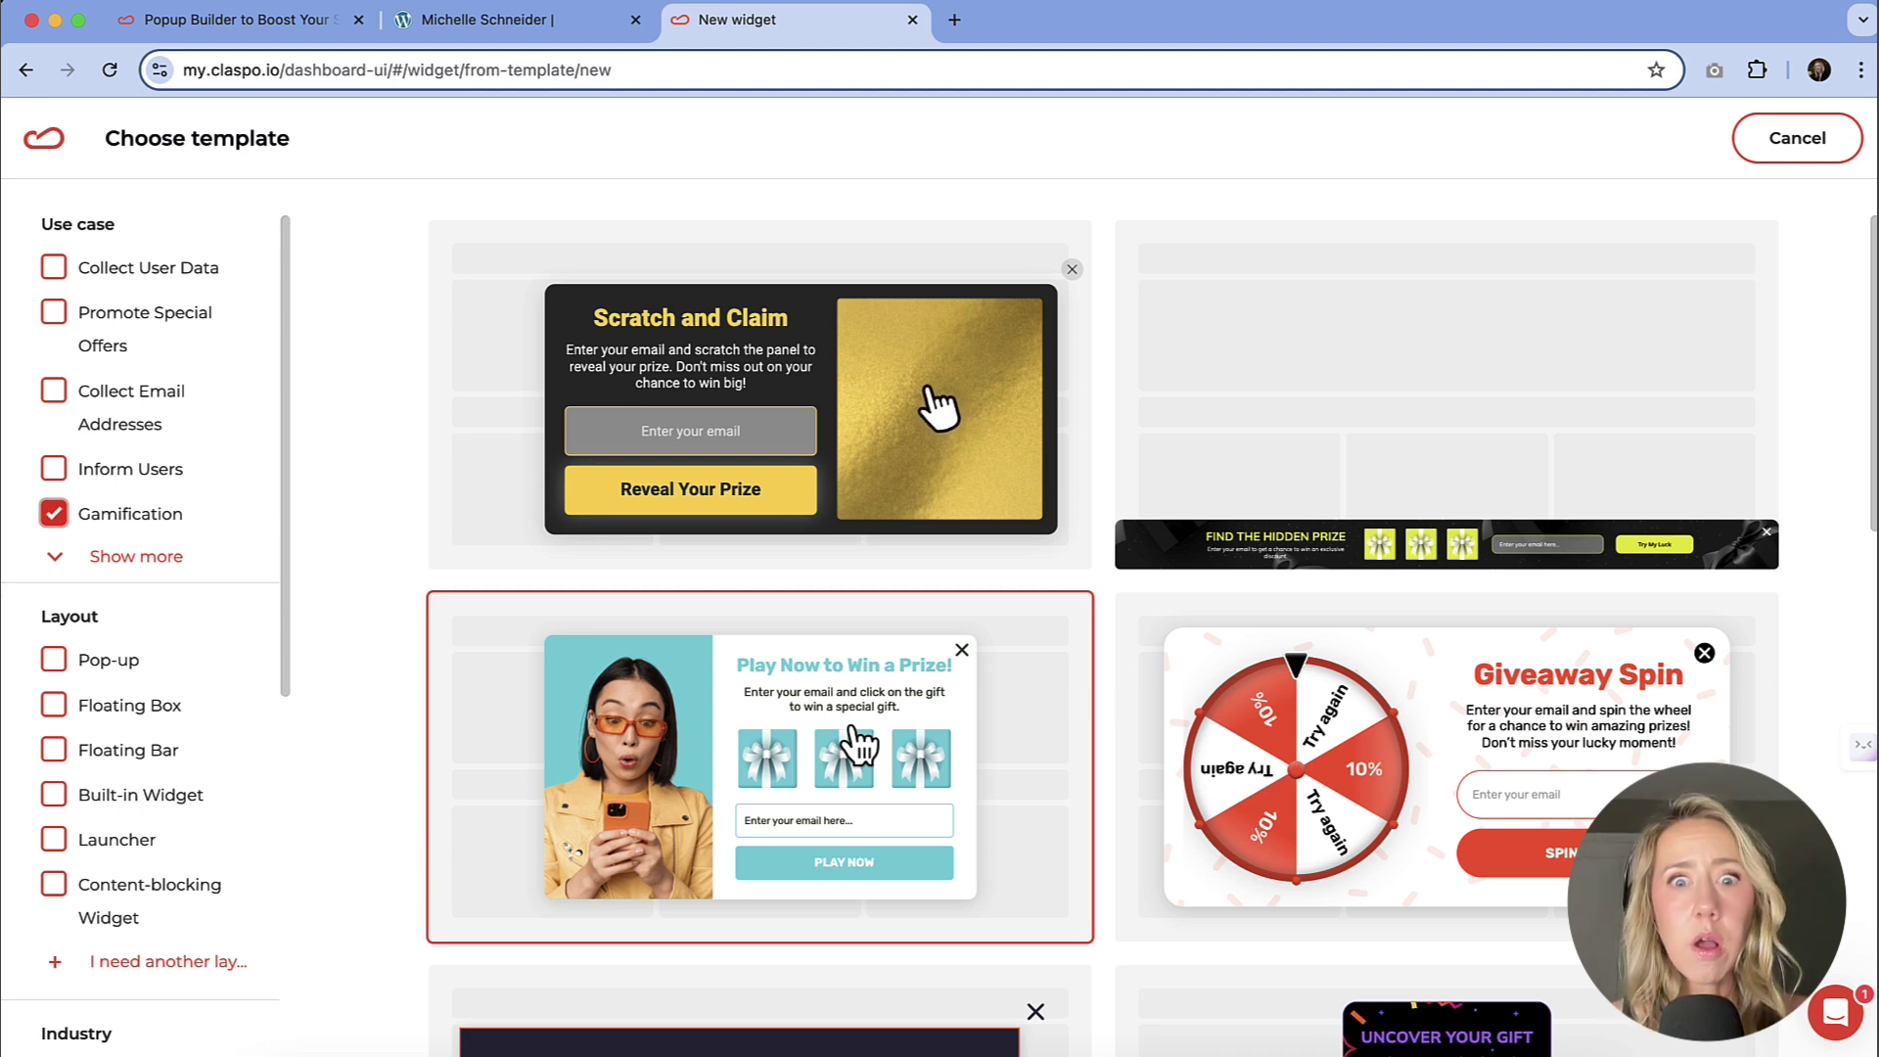
Step: Swap the use-case filter from Gamification to Collect Email Addresses only
click(115, 560)
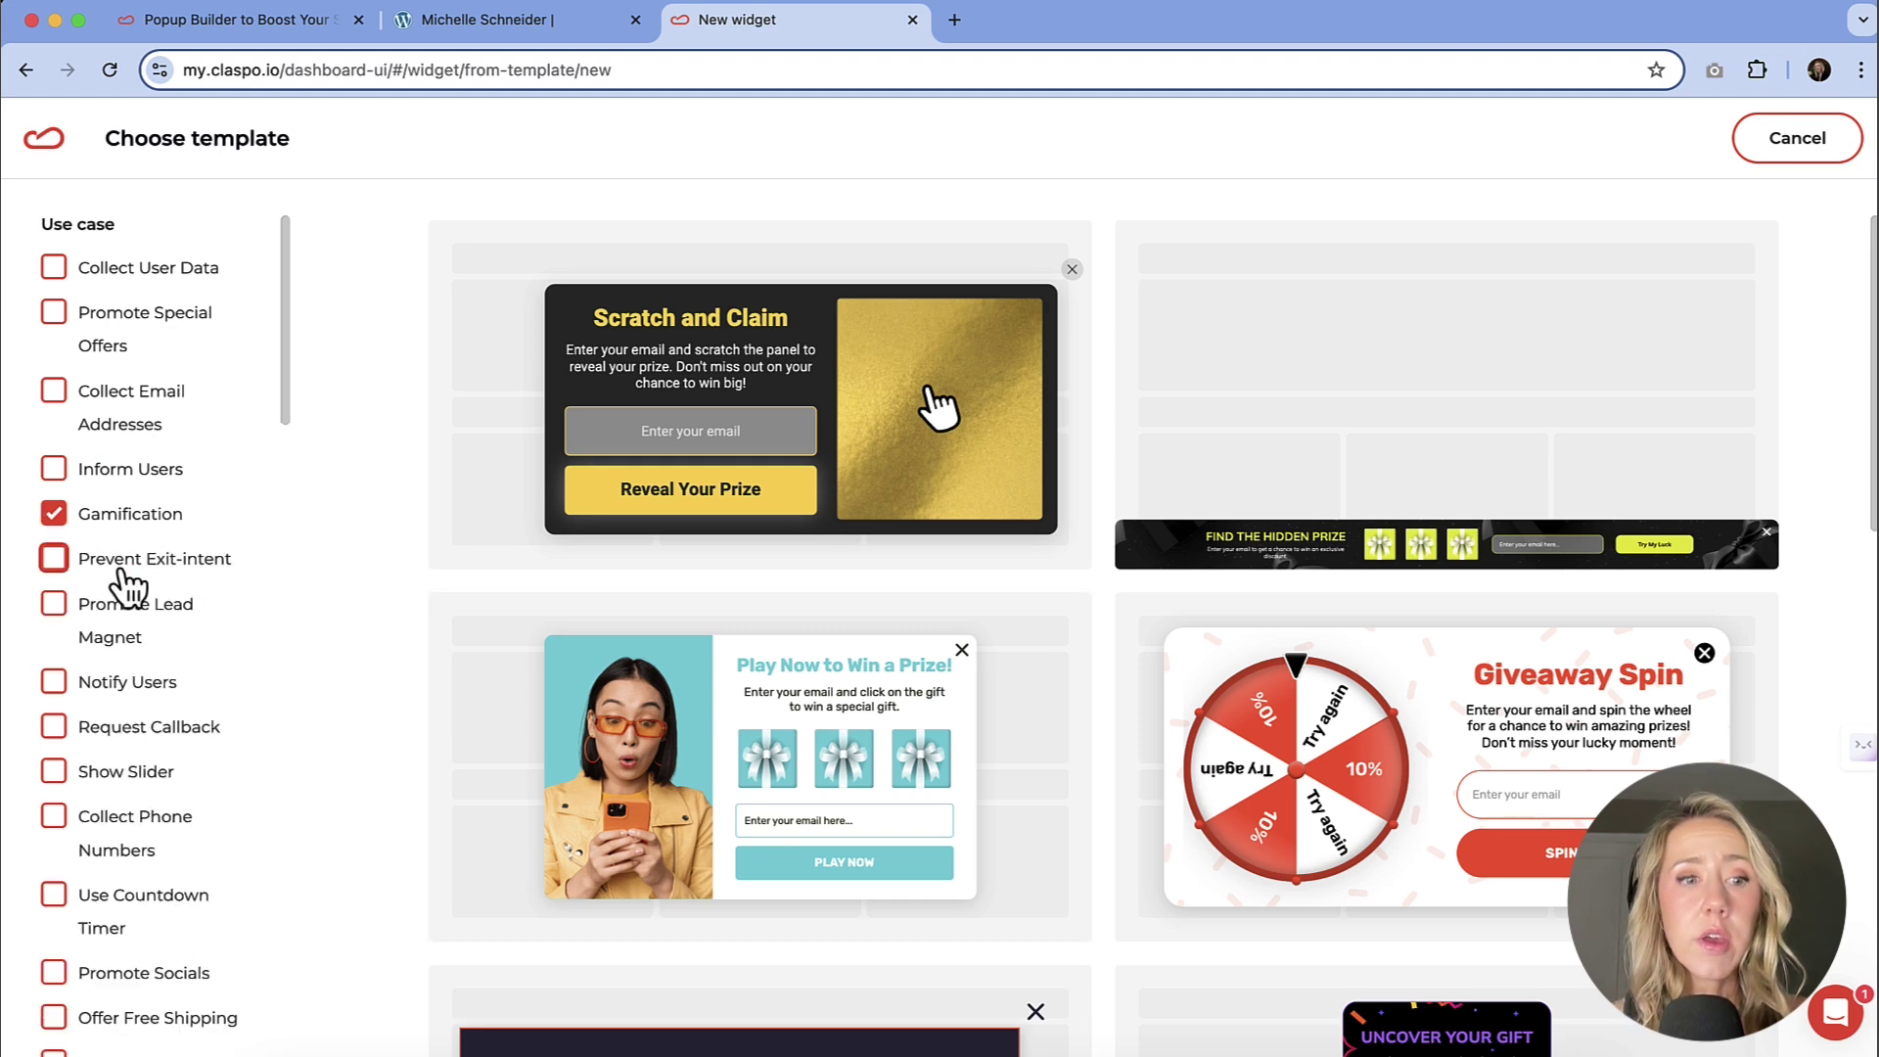
click(66, 614)
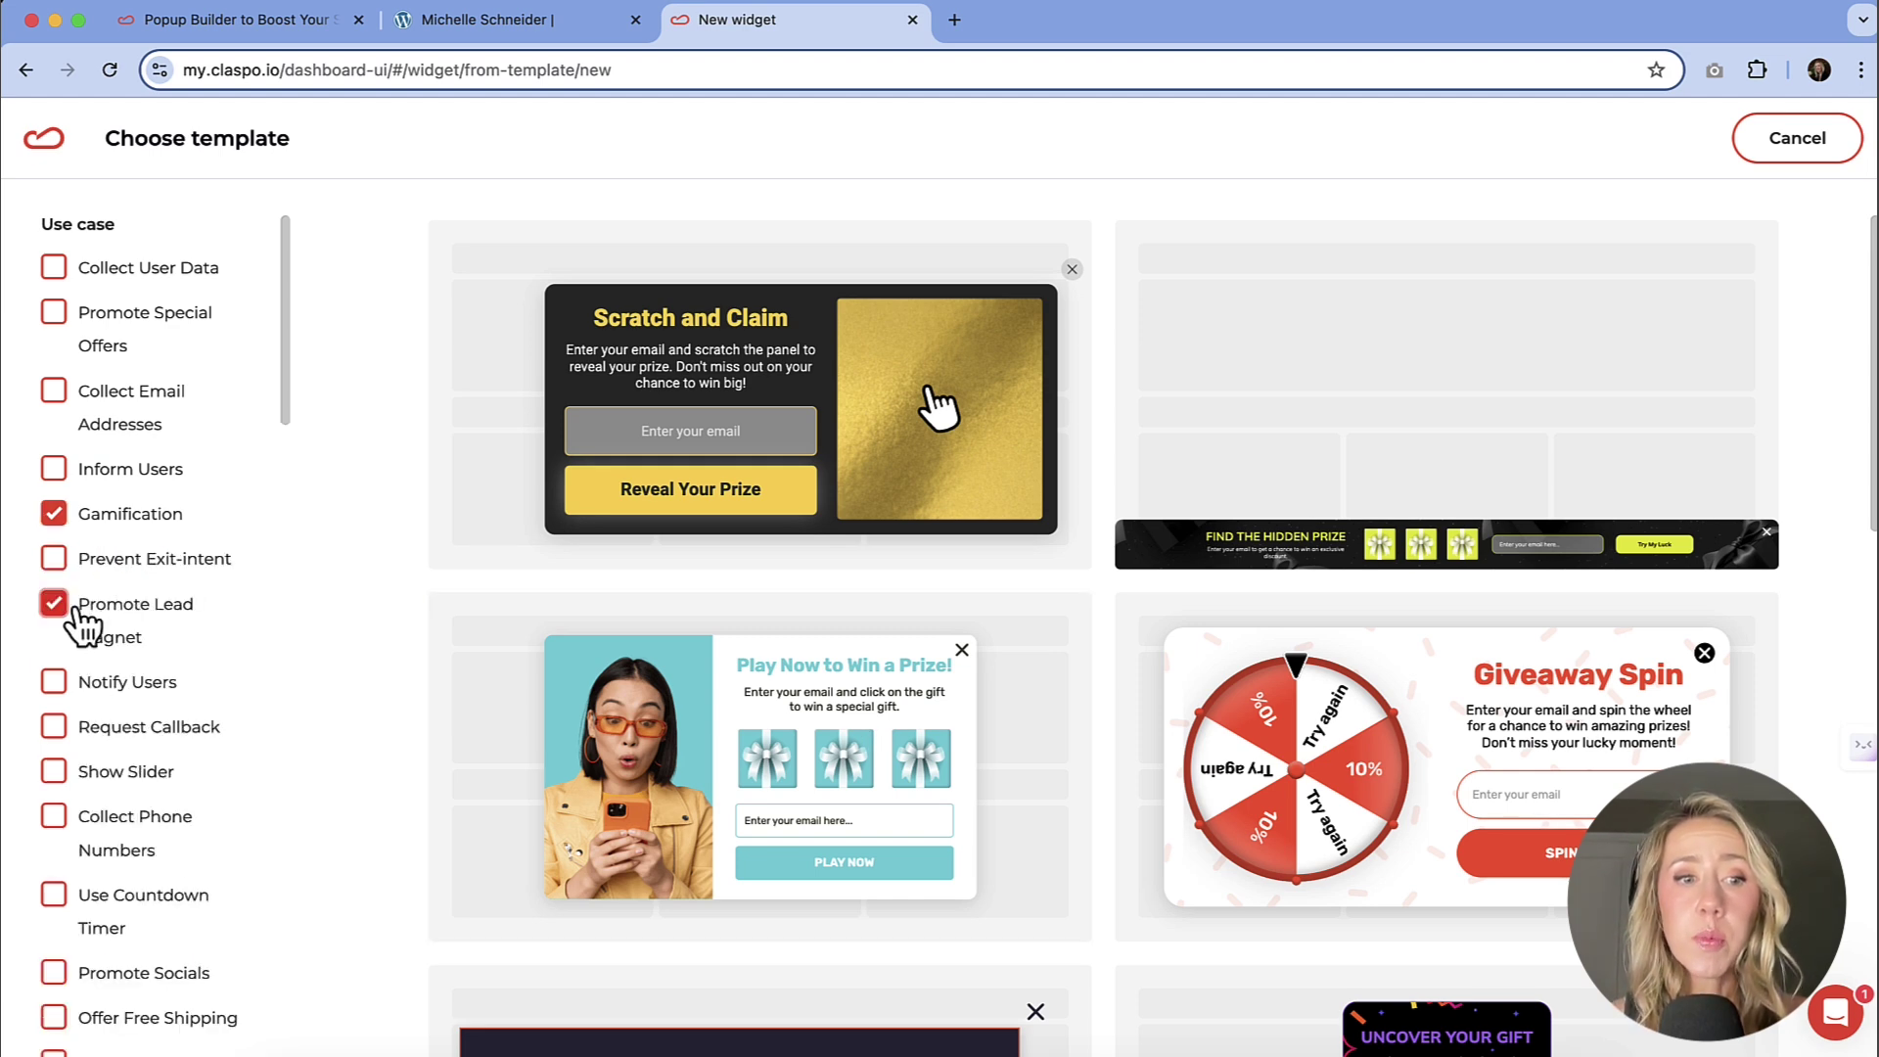
click(59, 524)
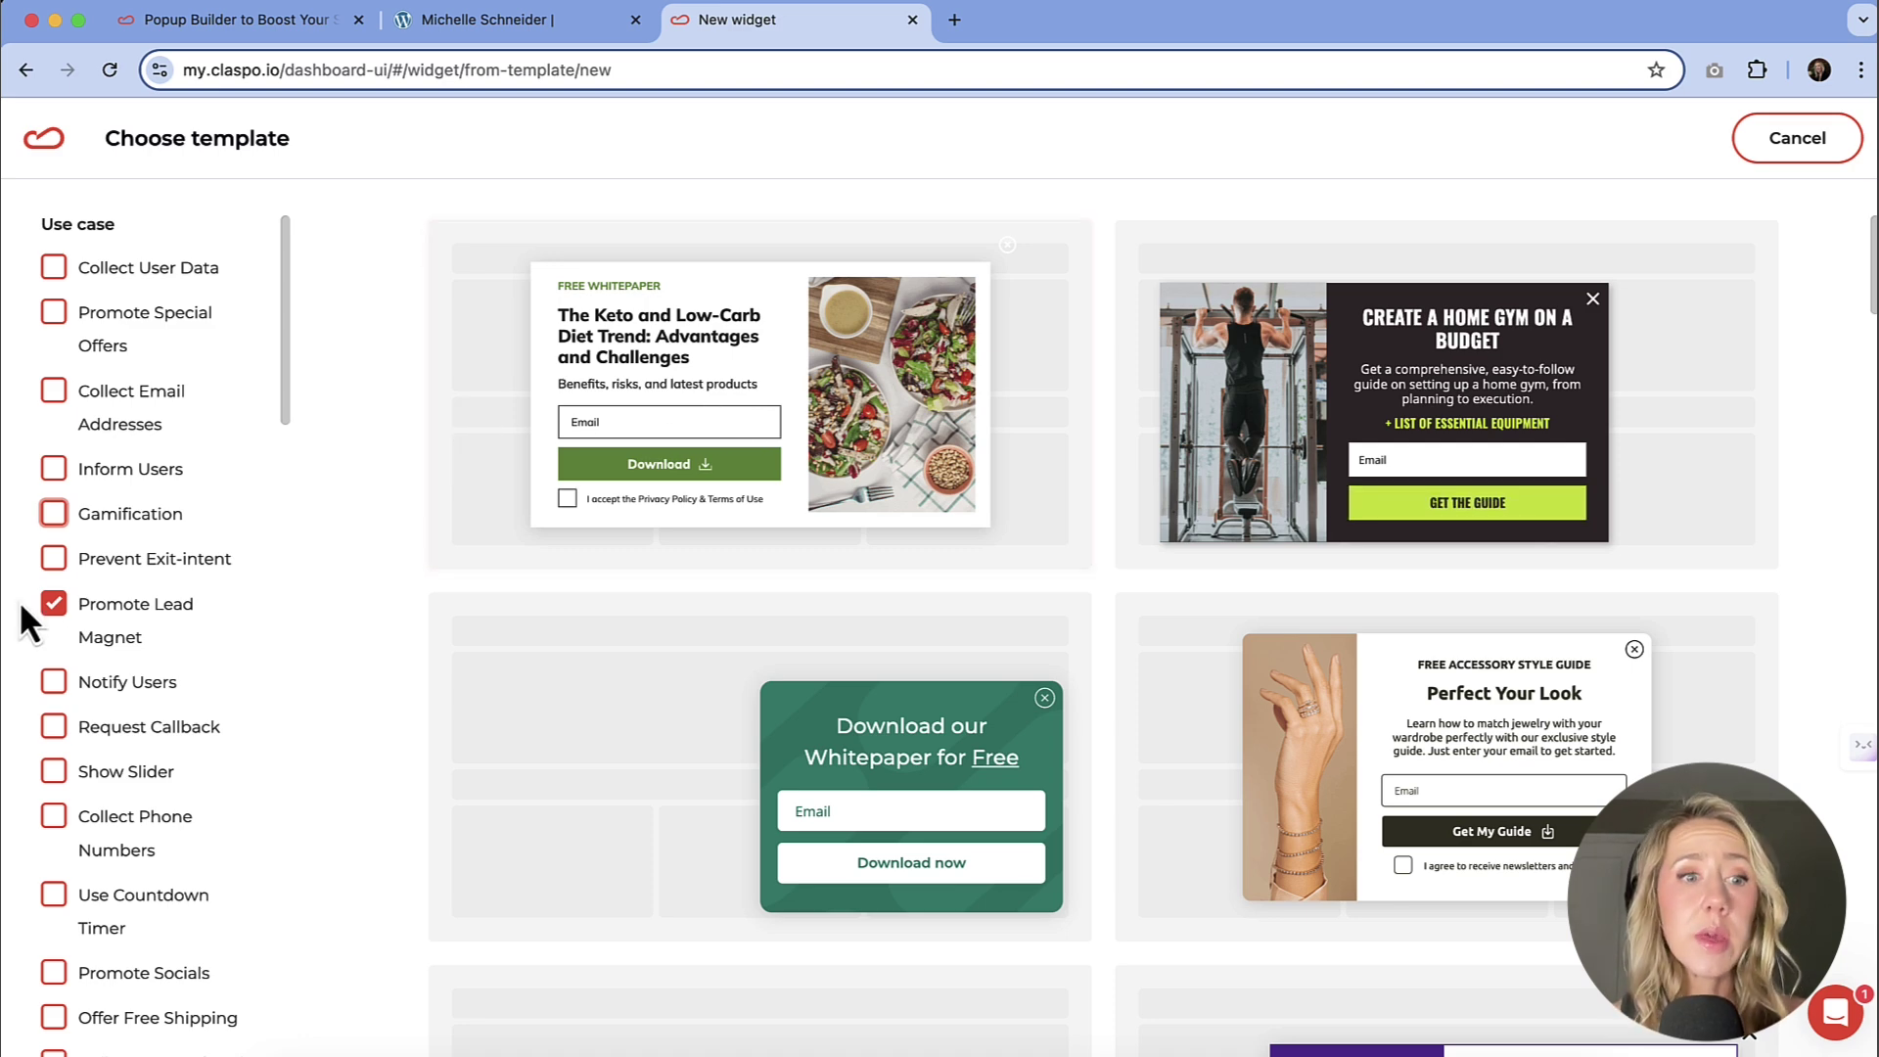
click(54, 604)
click(54, 393)
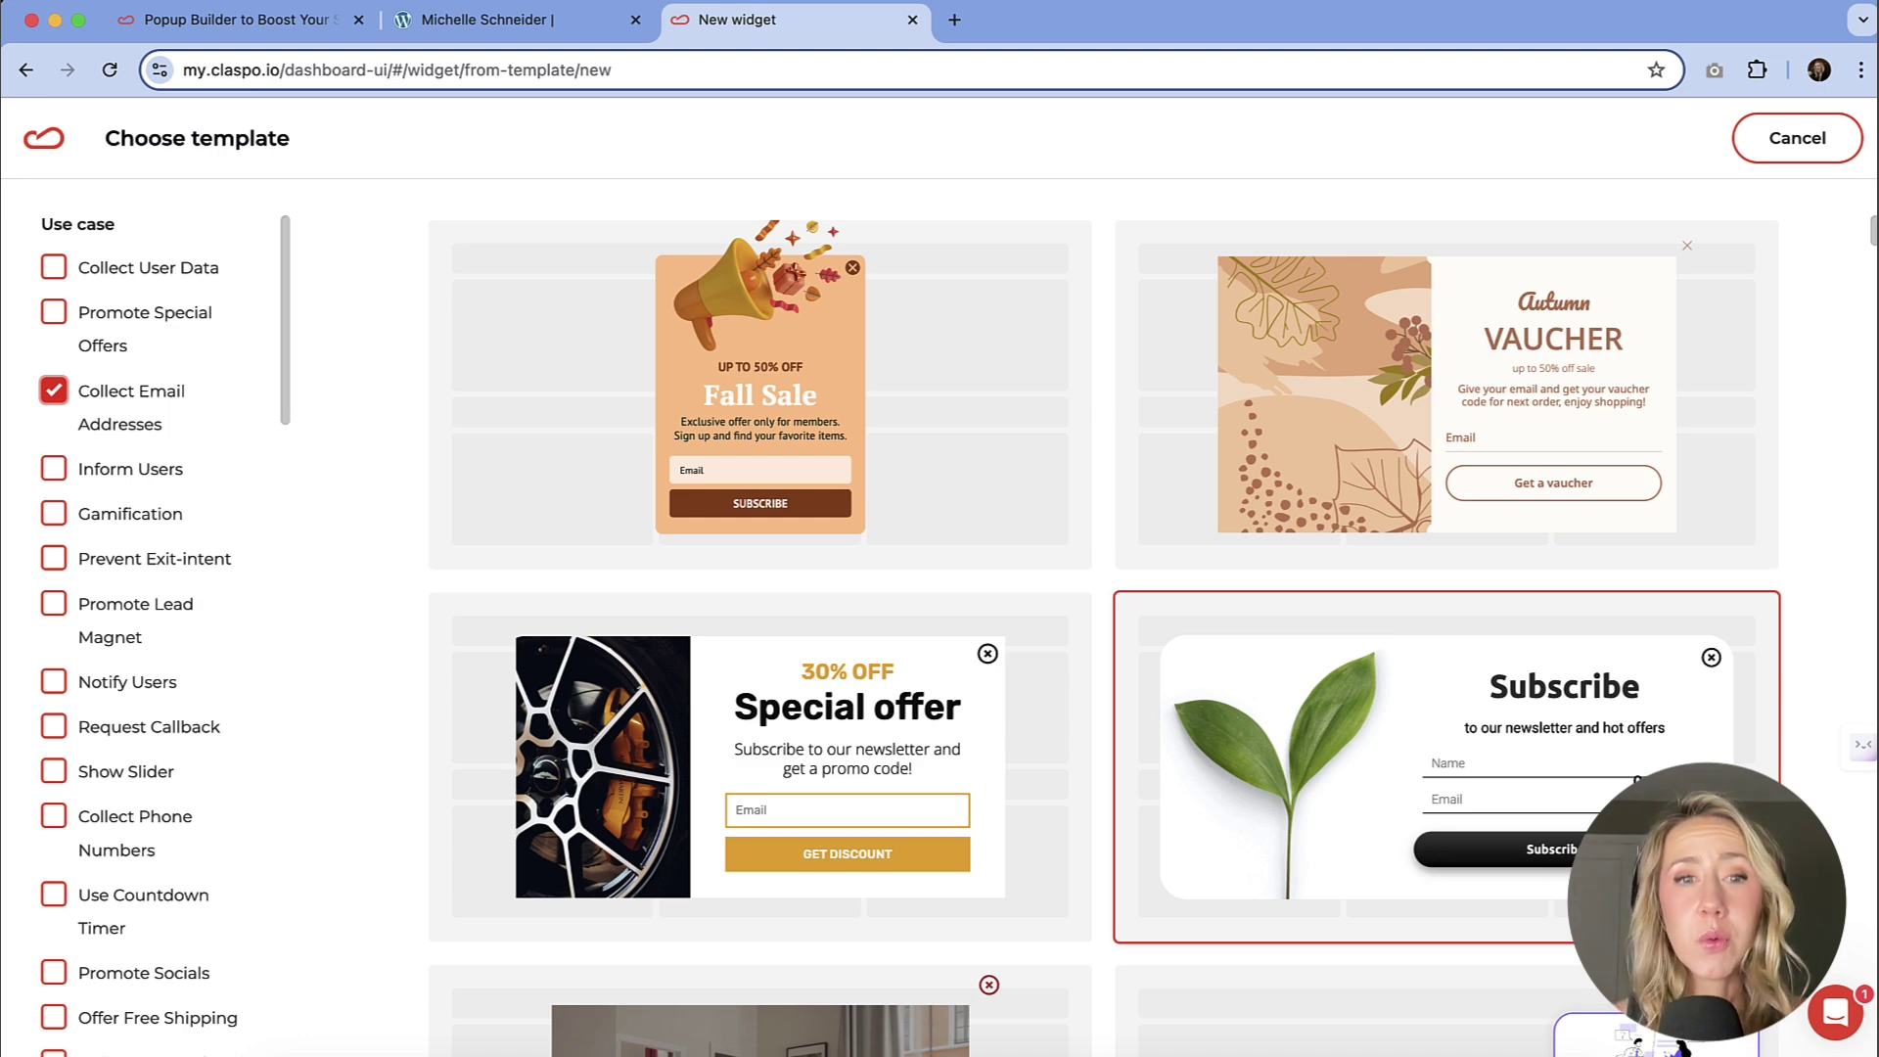
Step: Filter layouts to Floating Box and Floating Bar, then open the 15% OFF bar template
scroll(209, 467, down, 20)
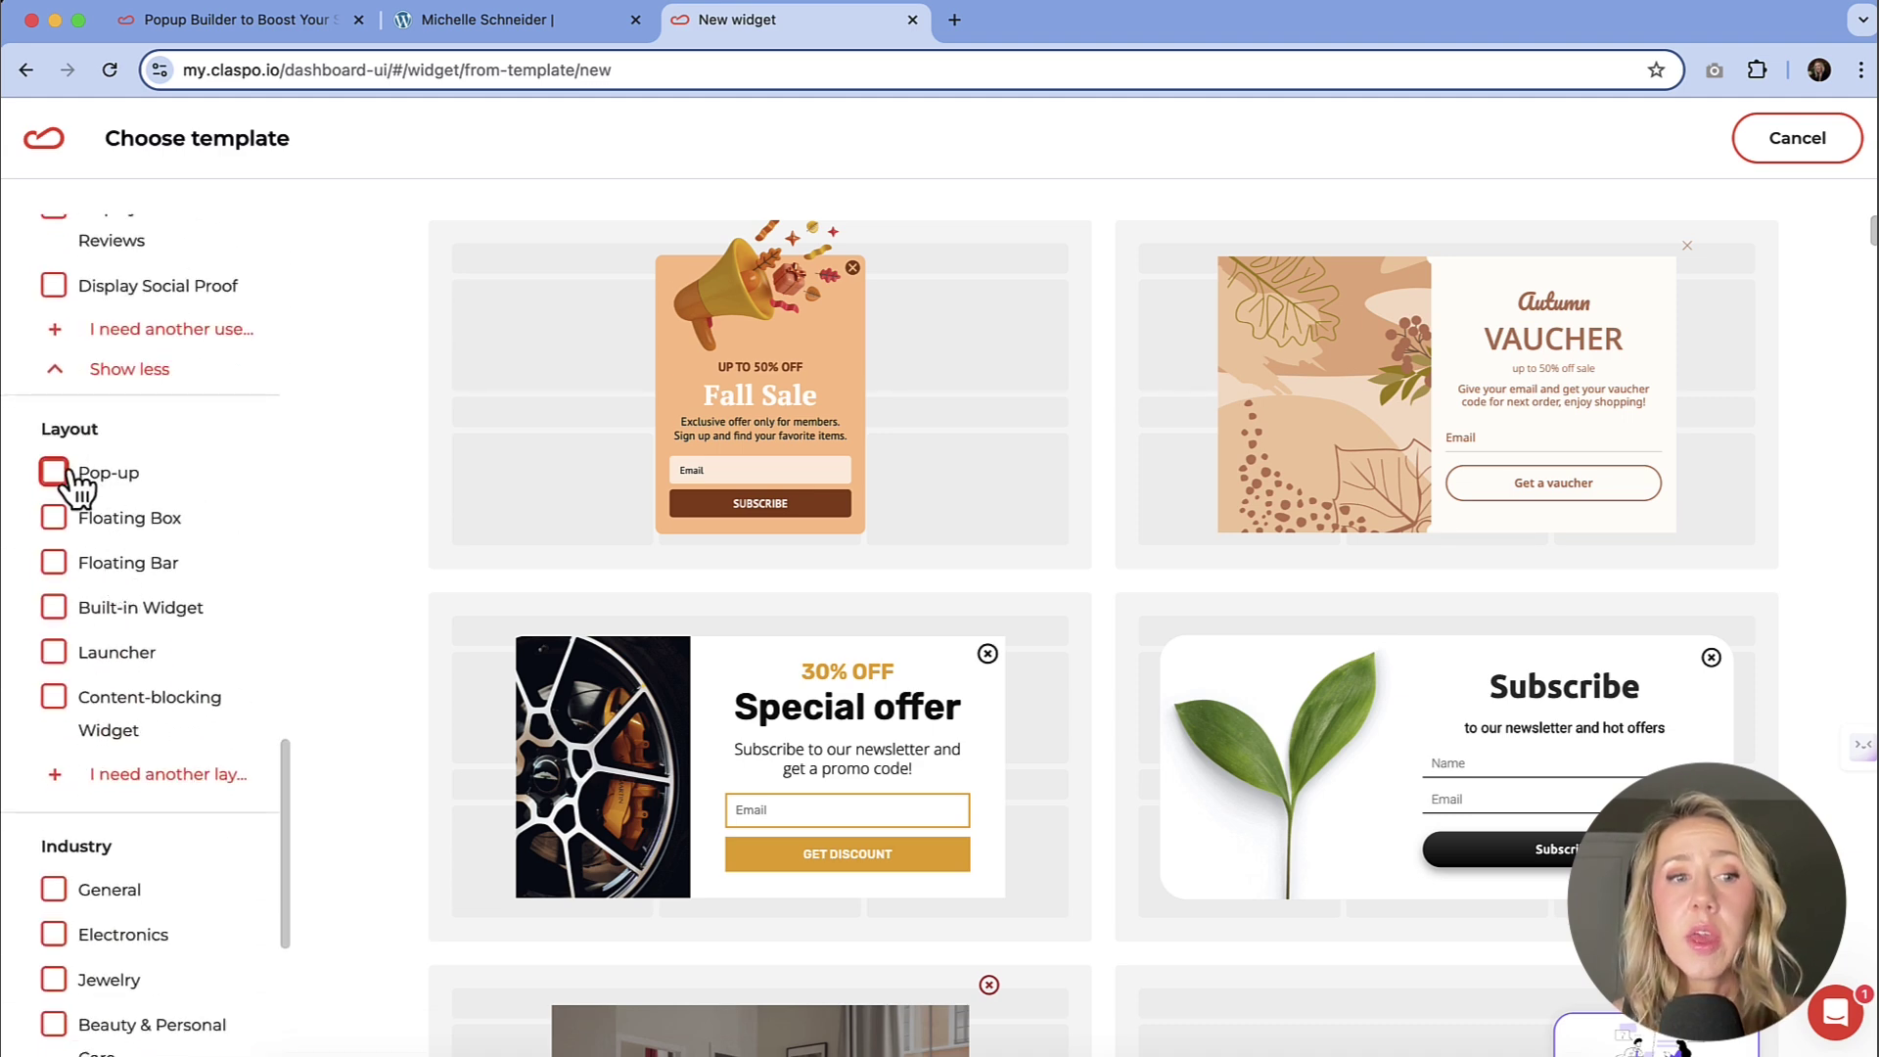
click(78, 485)
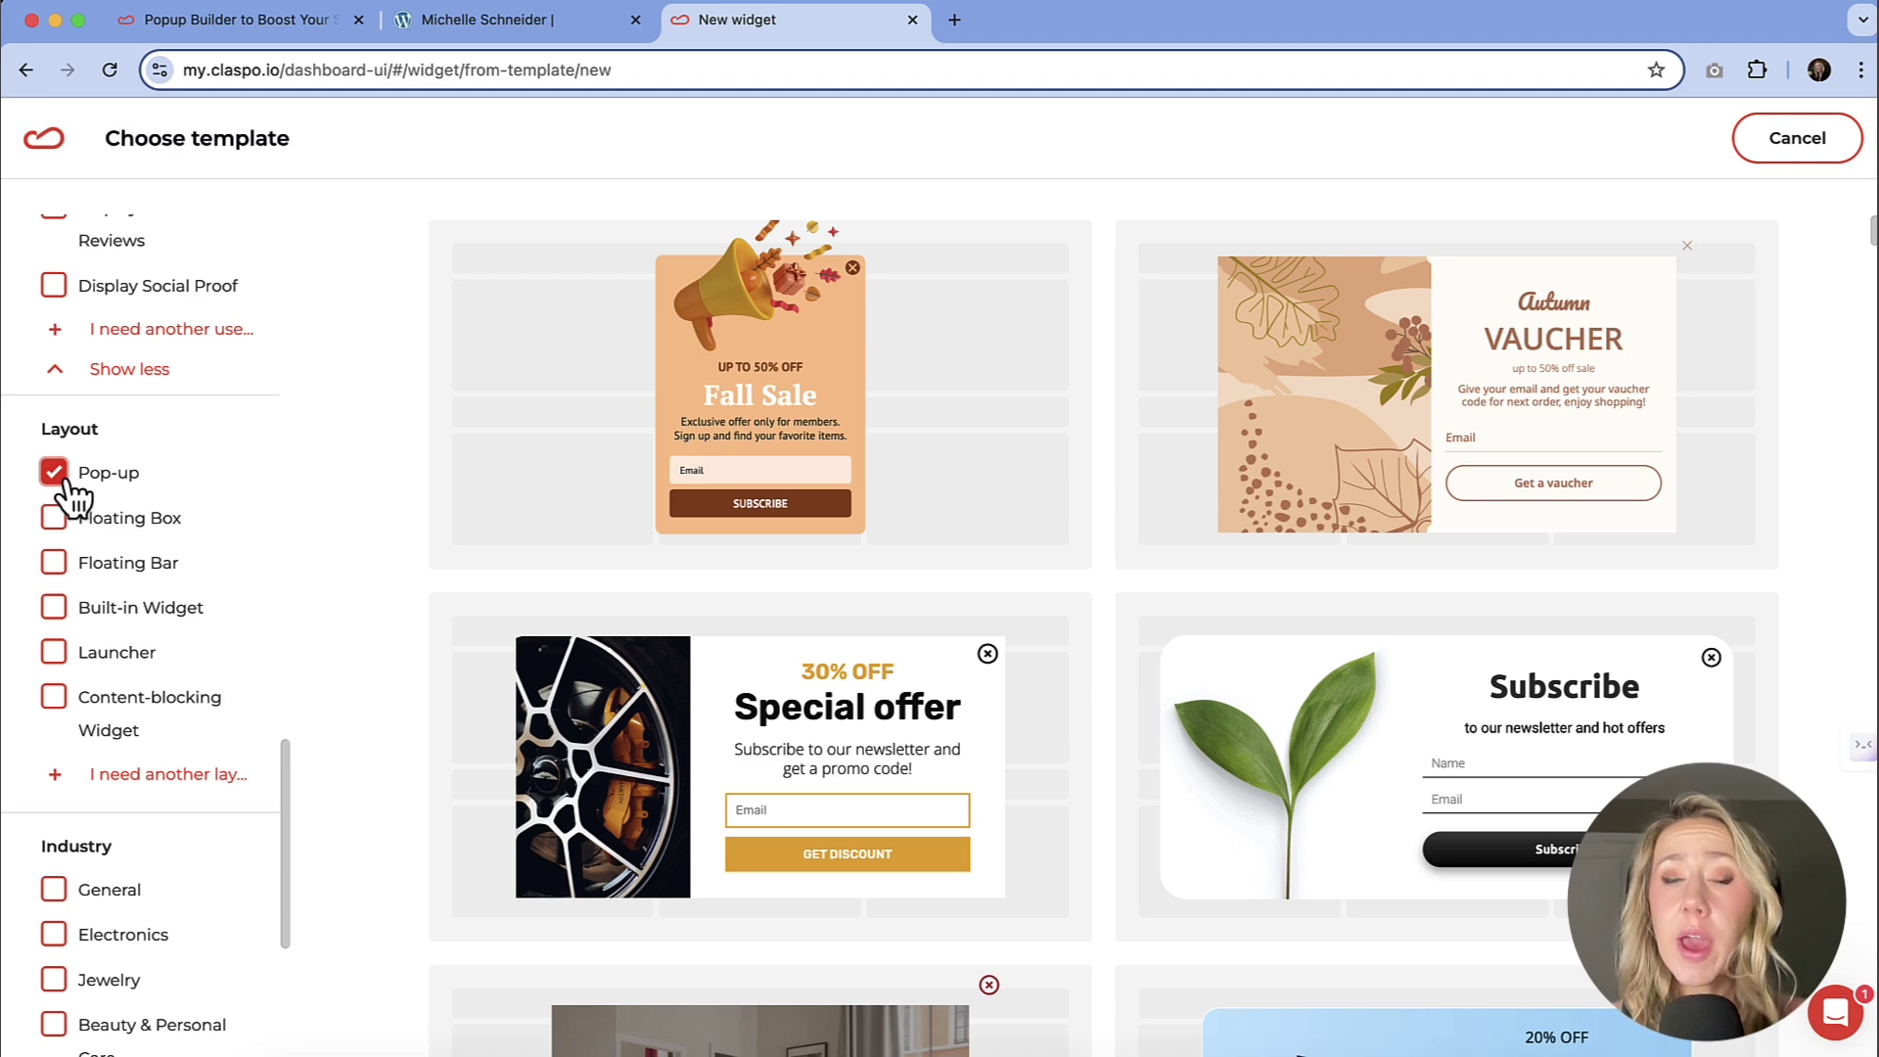
click(58, 476)
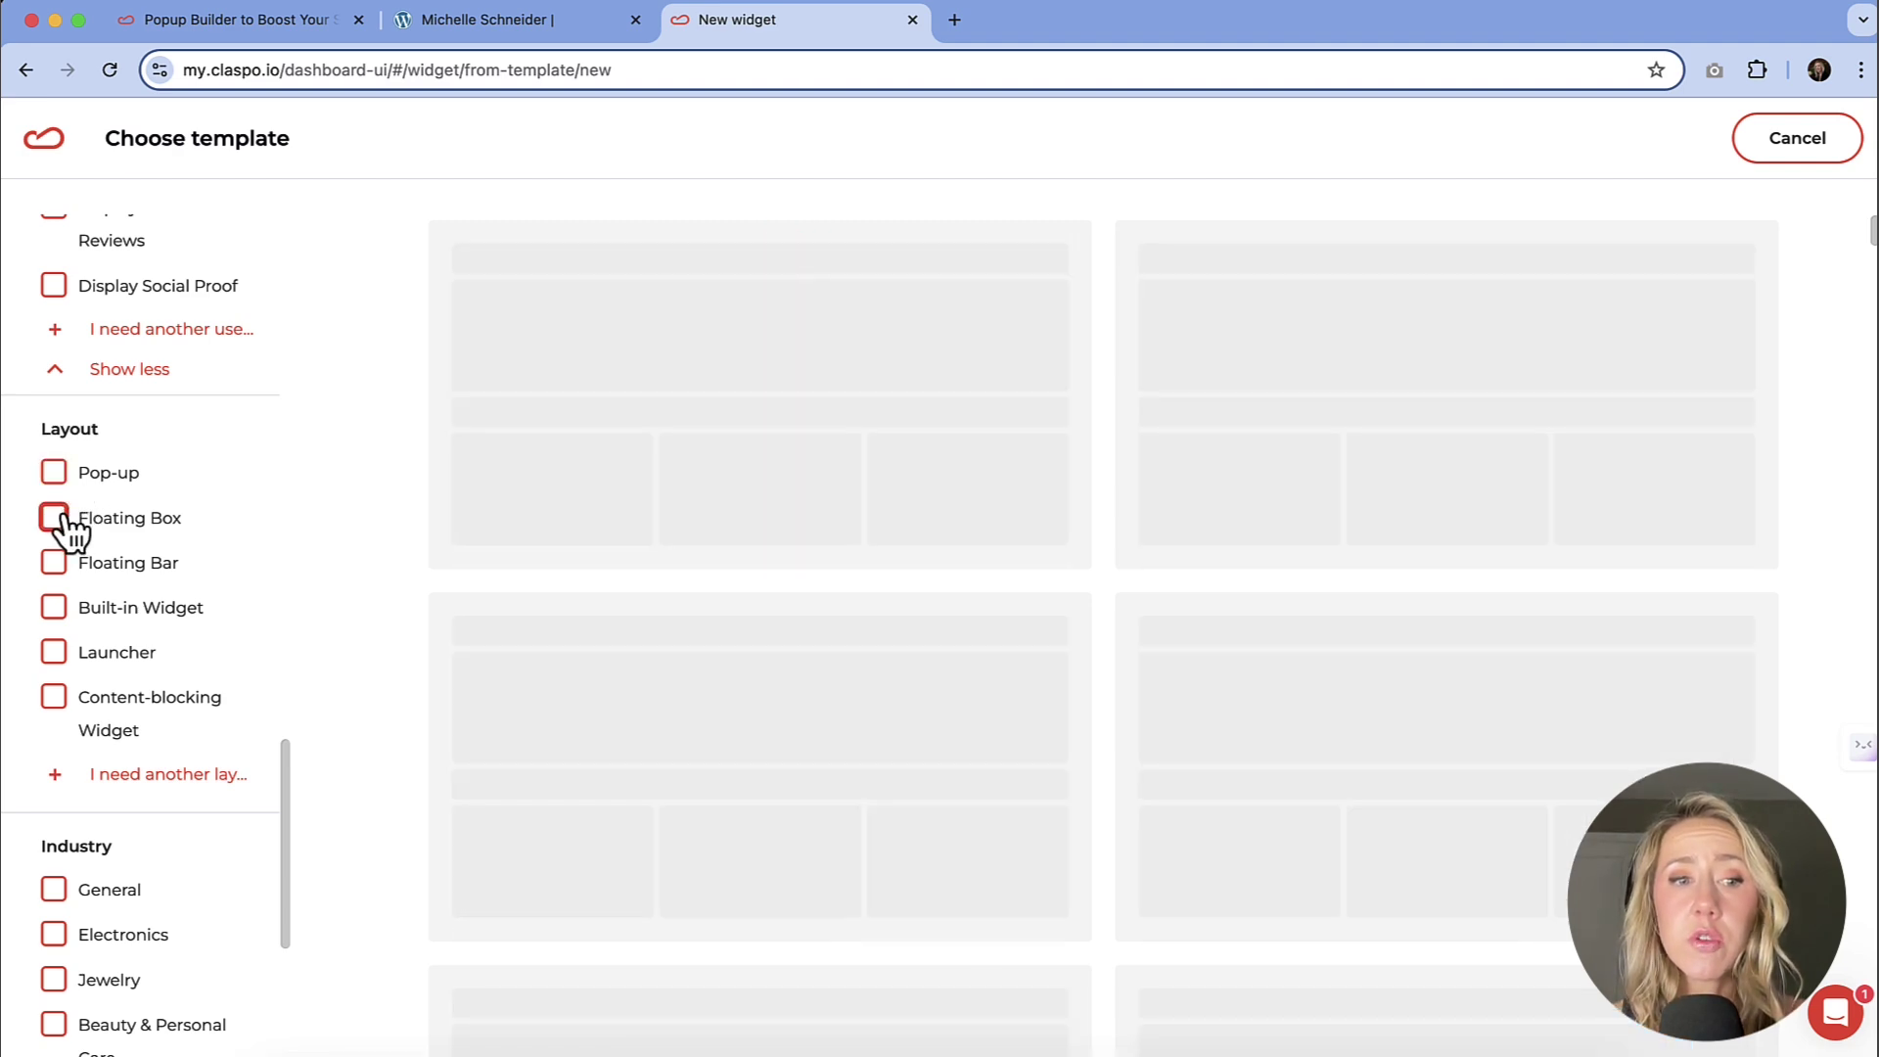
click(59, 520)
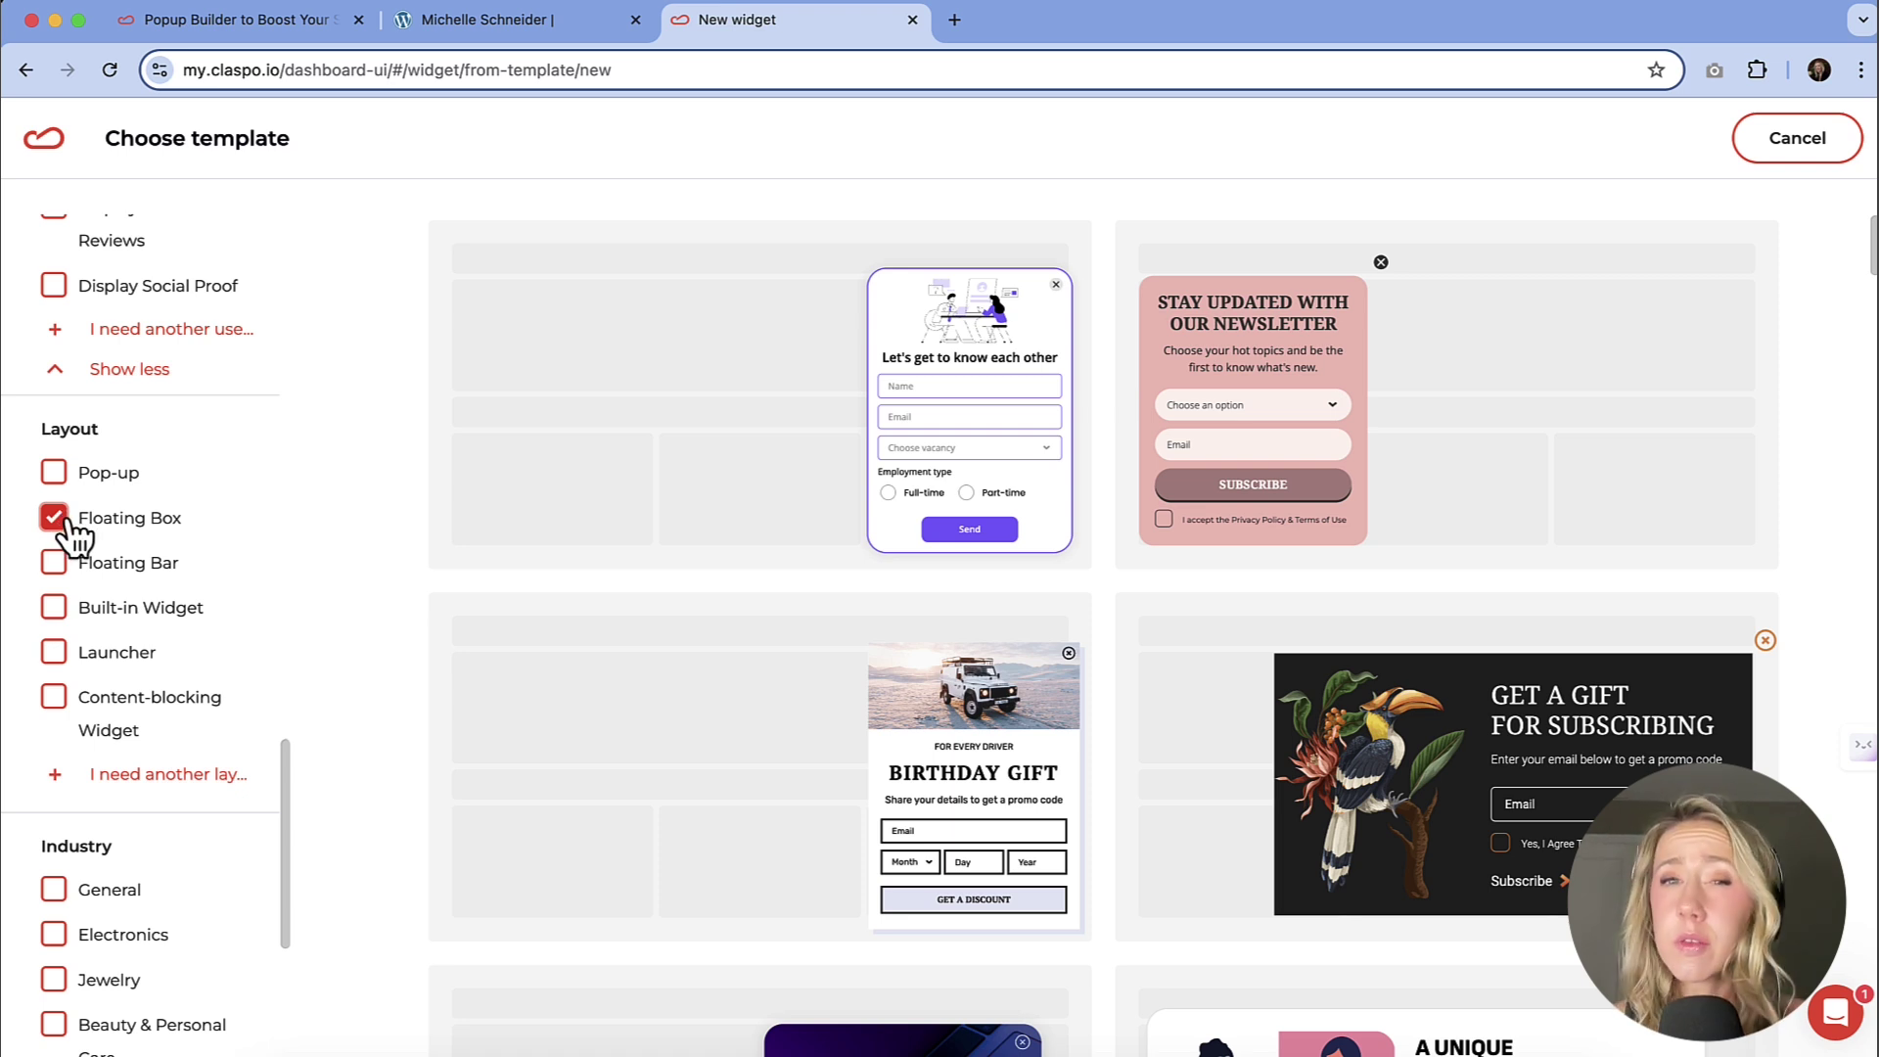
click(55, 563)
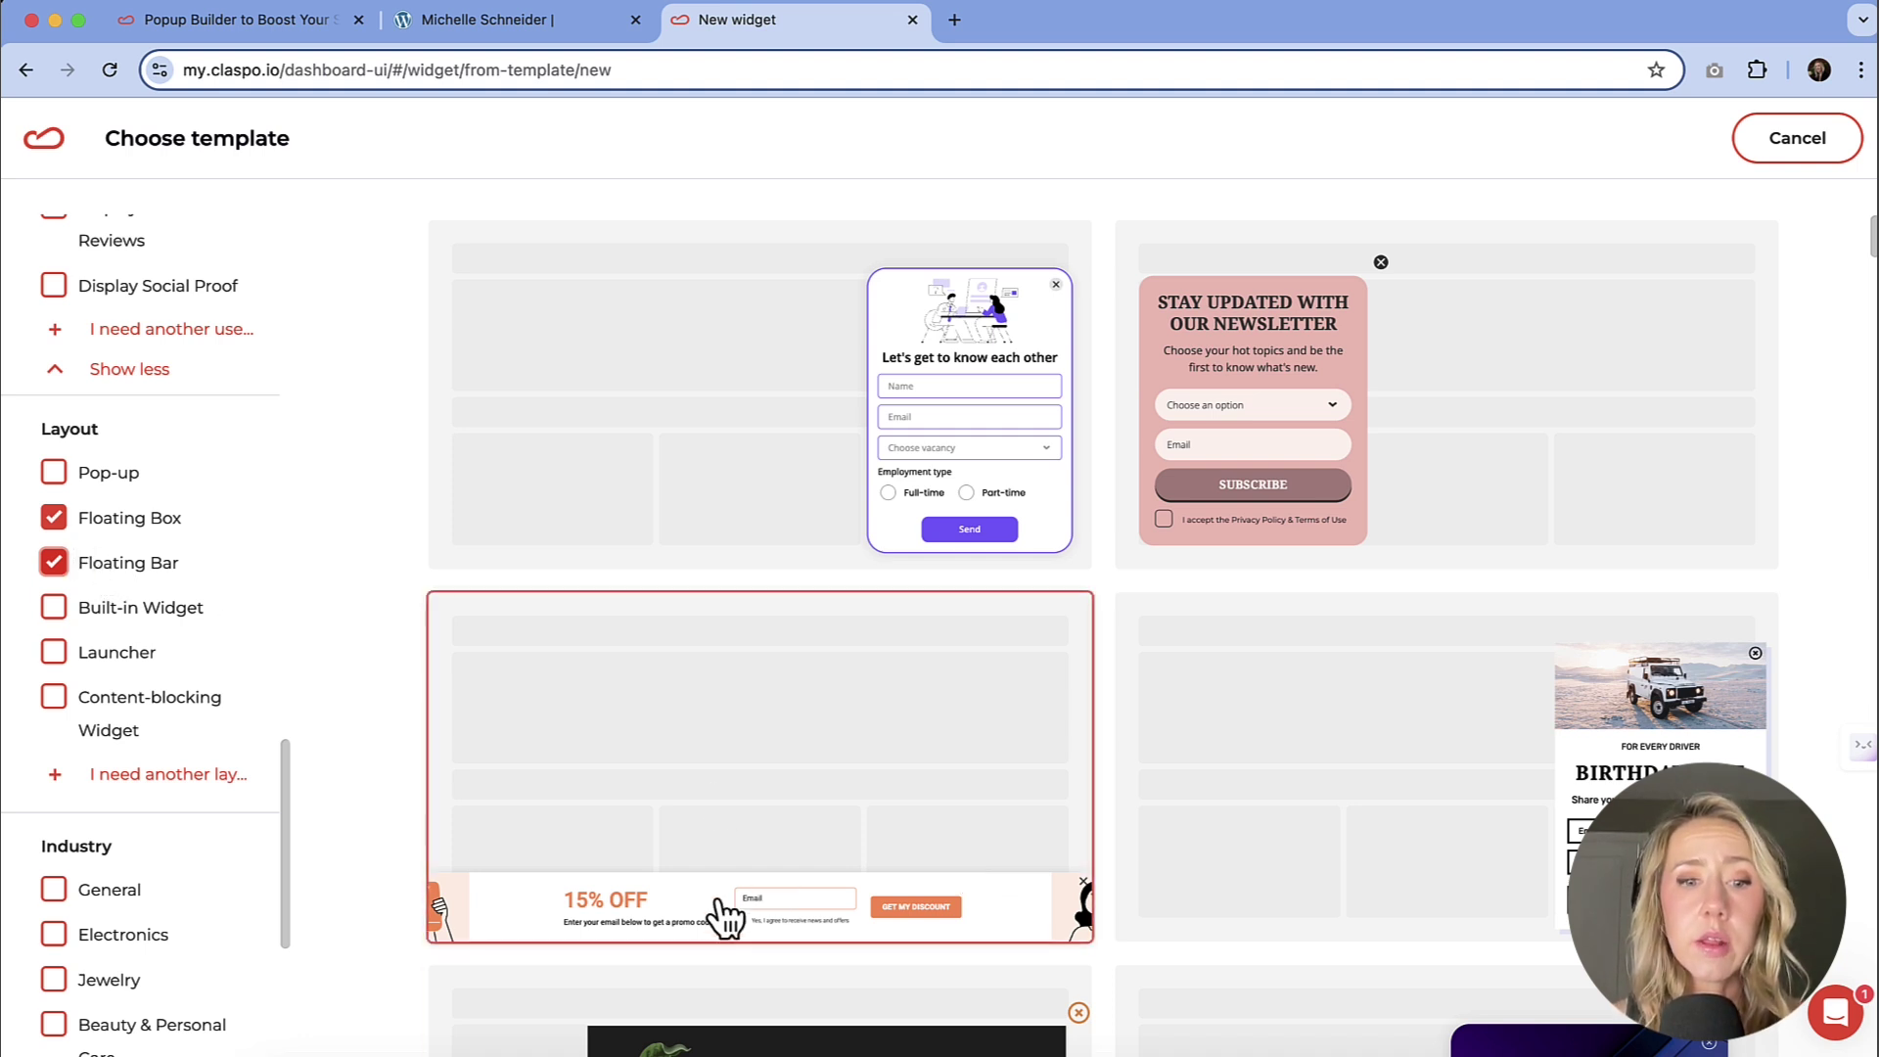
click(761, 835)
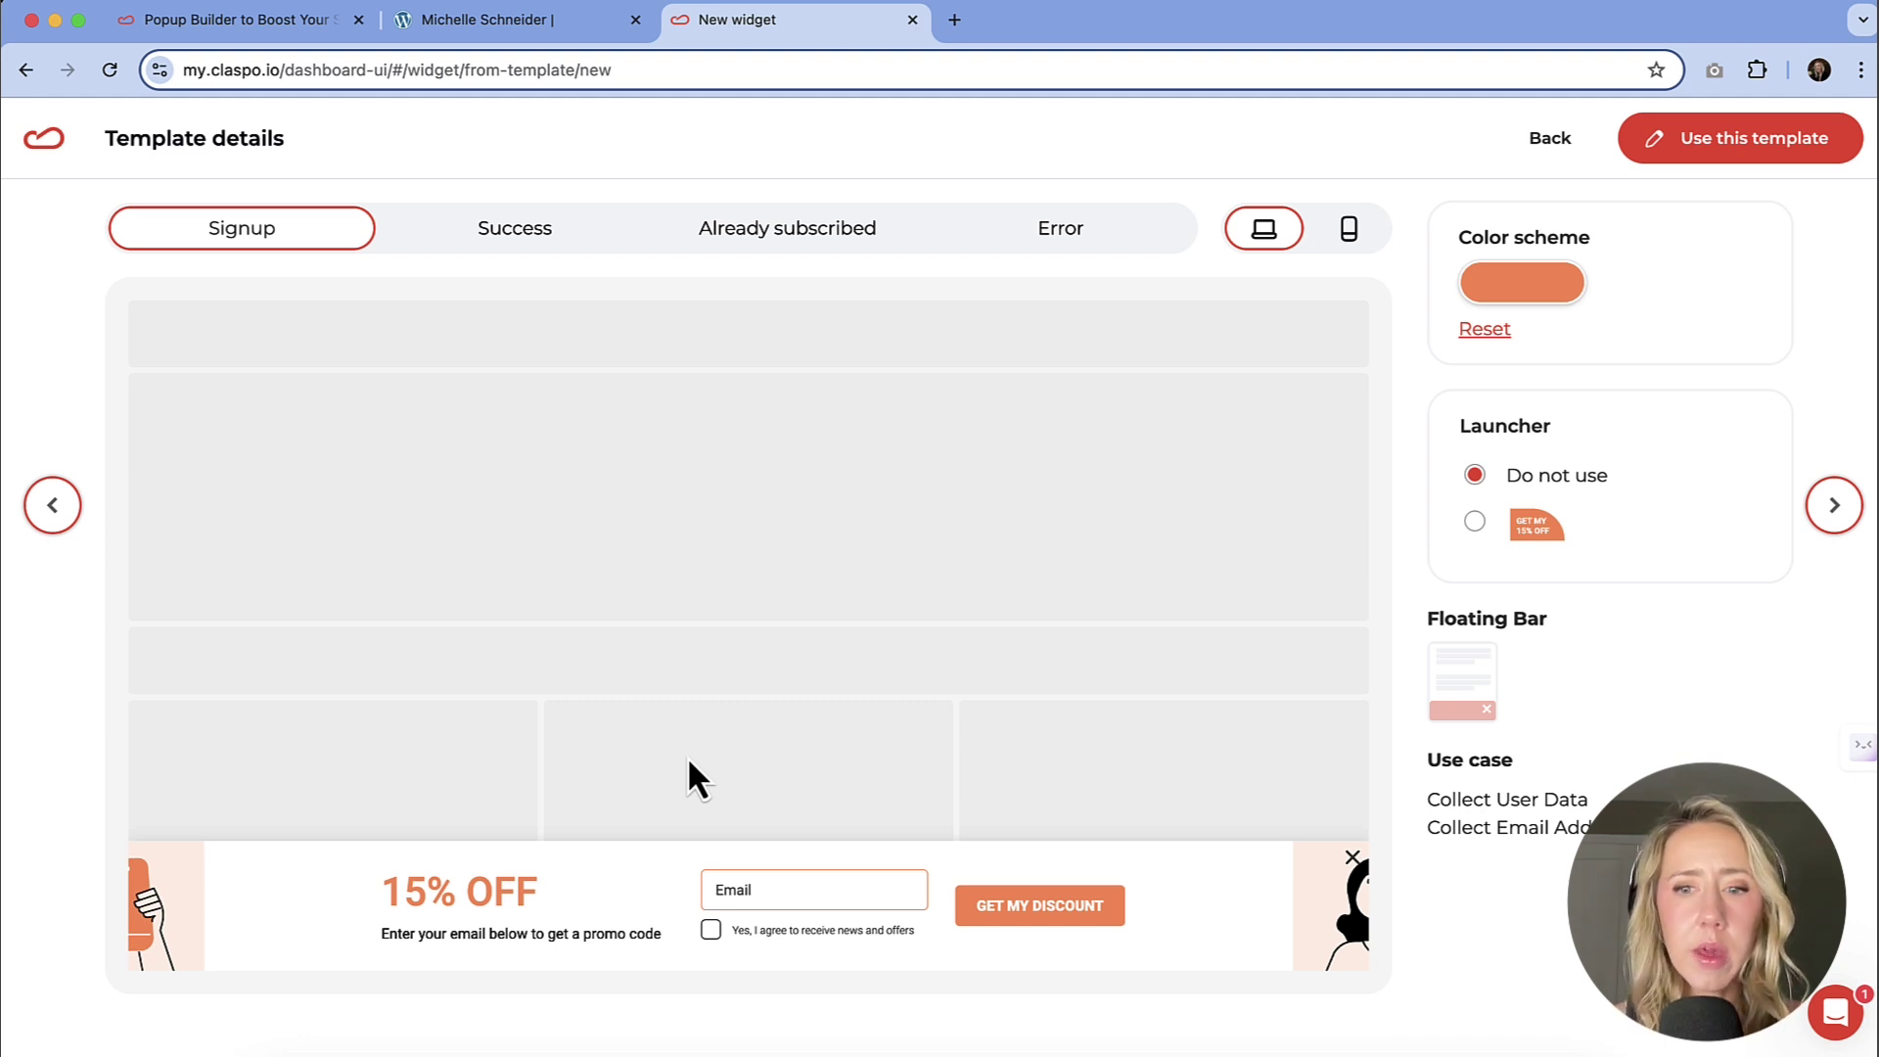
Step: Preview the Success, Already subscribed and Error states on mobile and desktop, then use the template
click(522, 240)
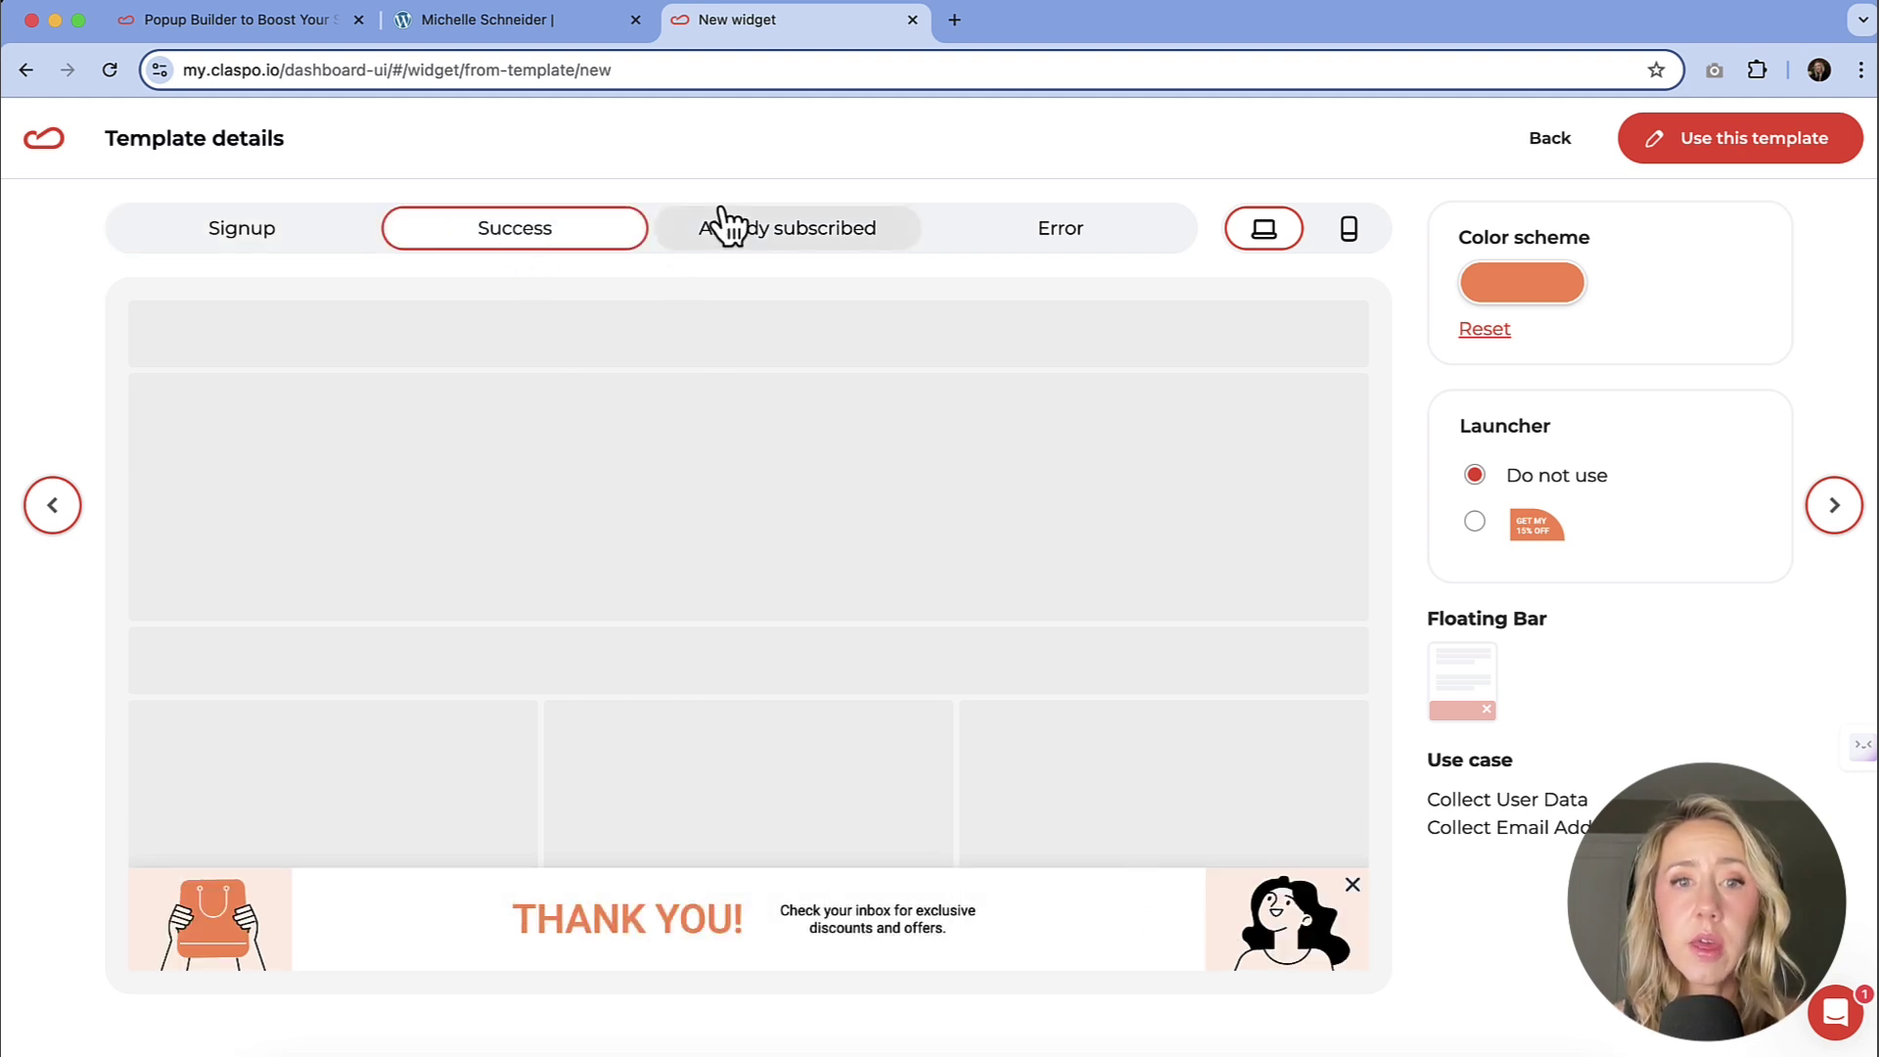
click(725, 235)
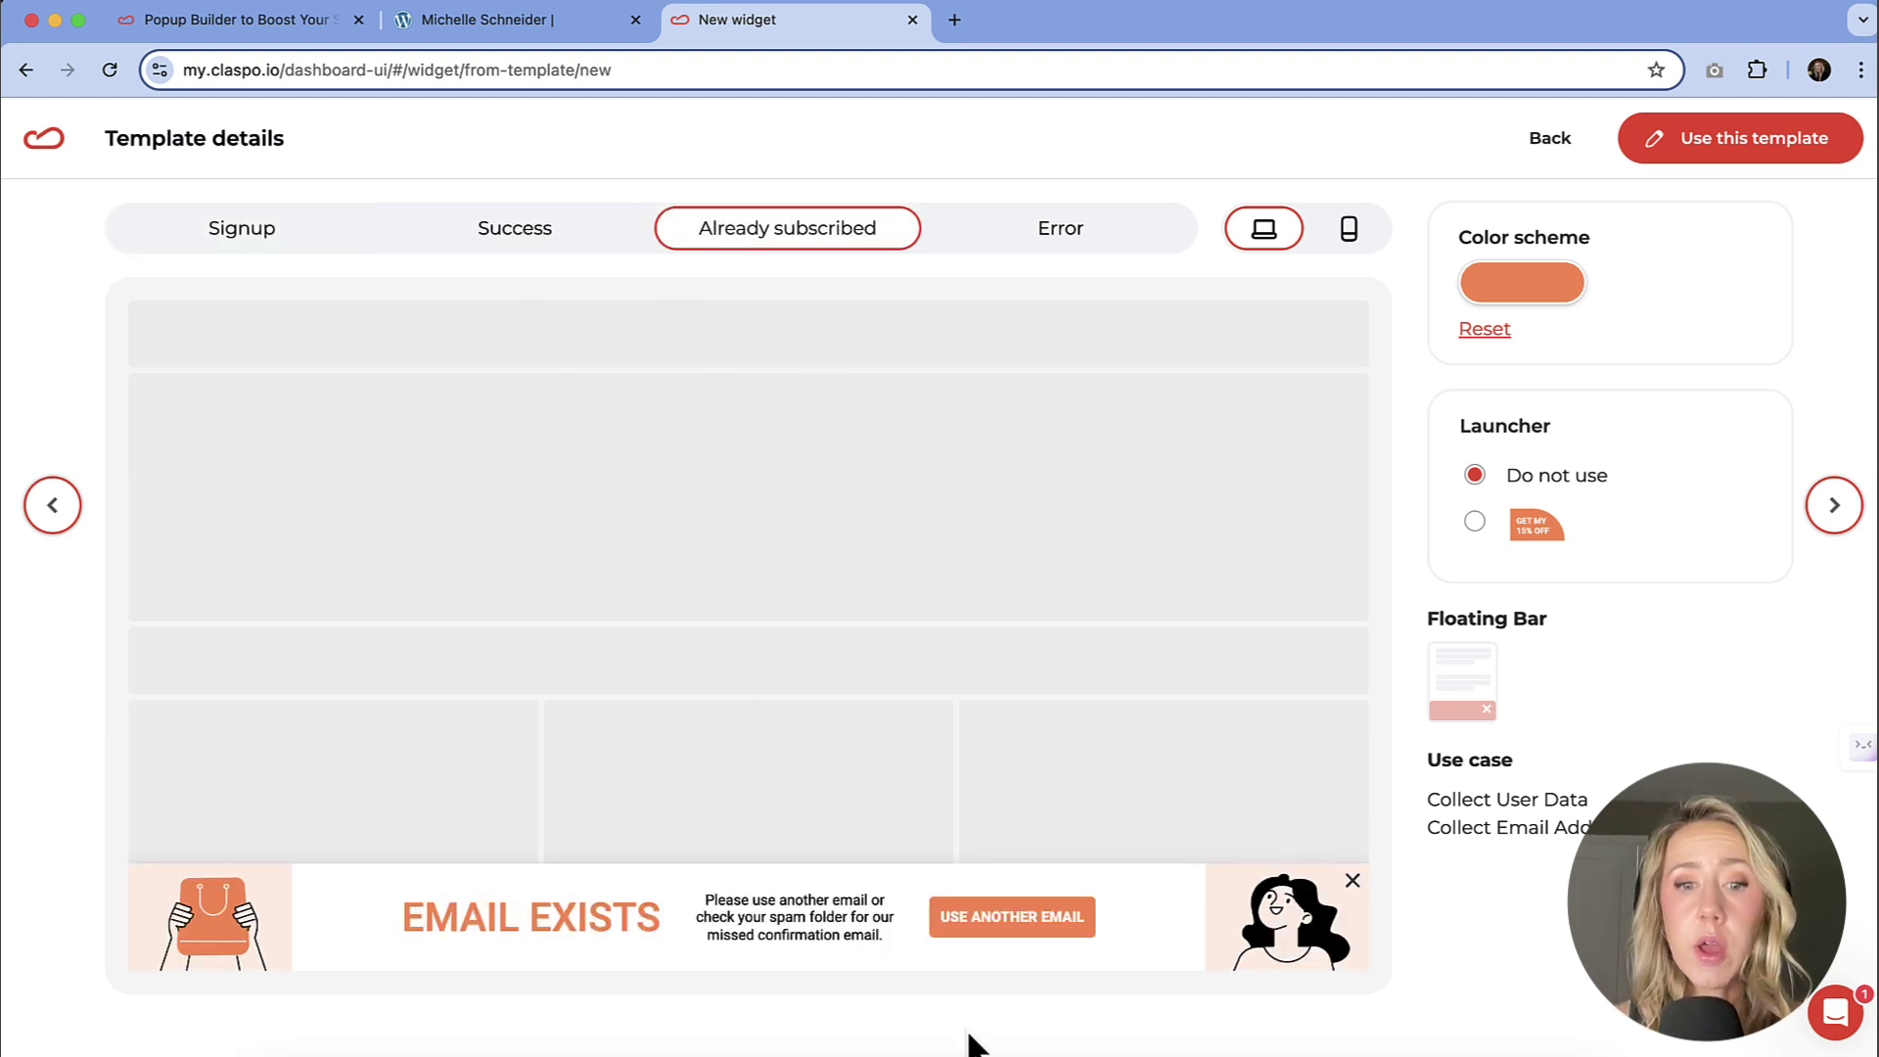
click(1028, 245)
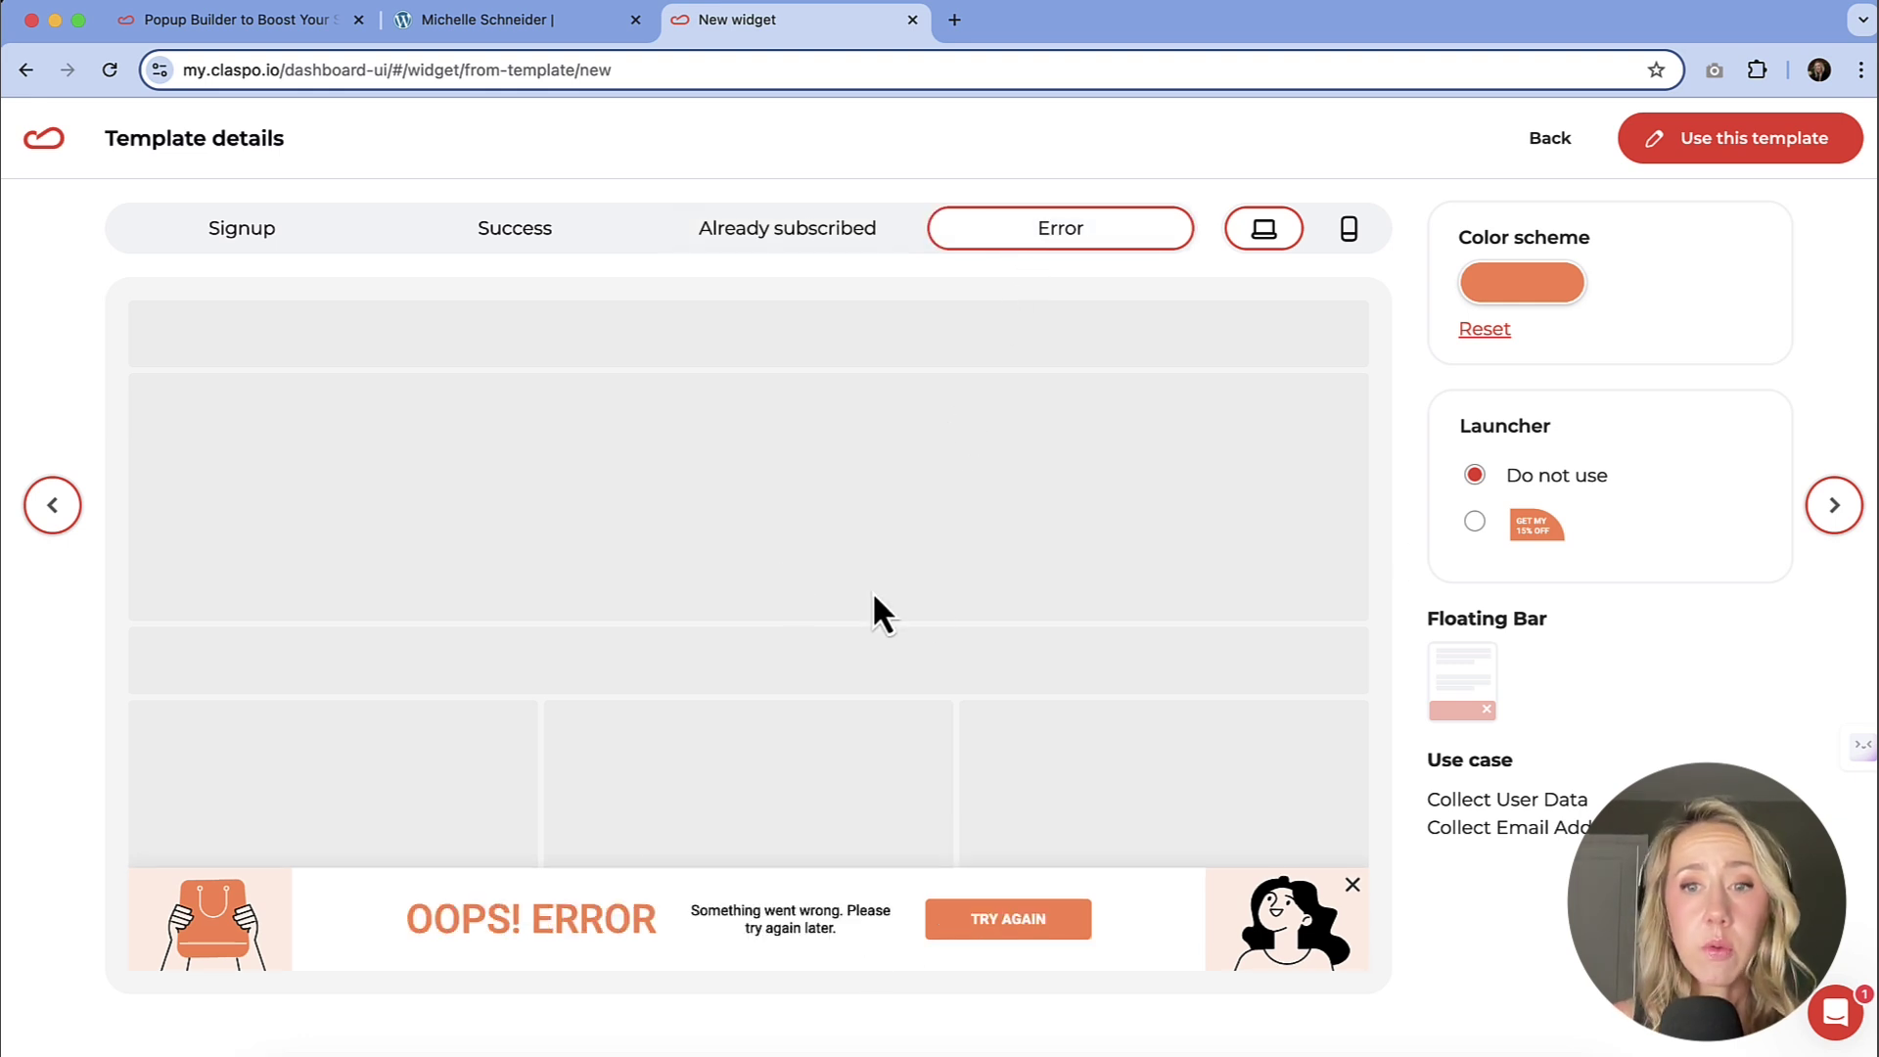
click(1350, 235)
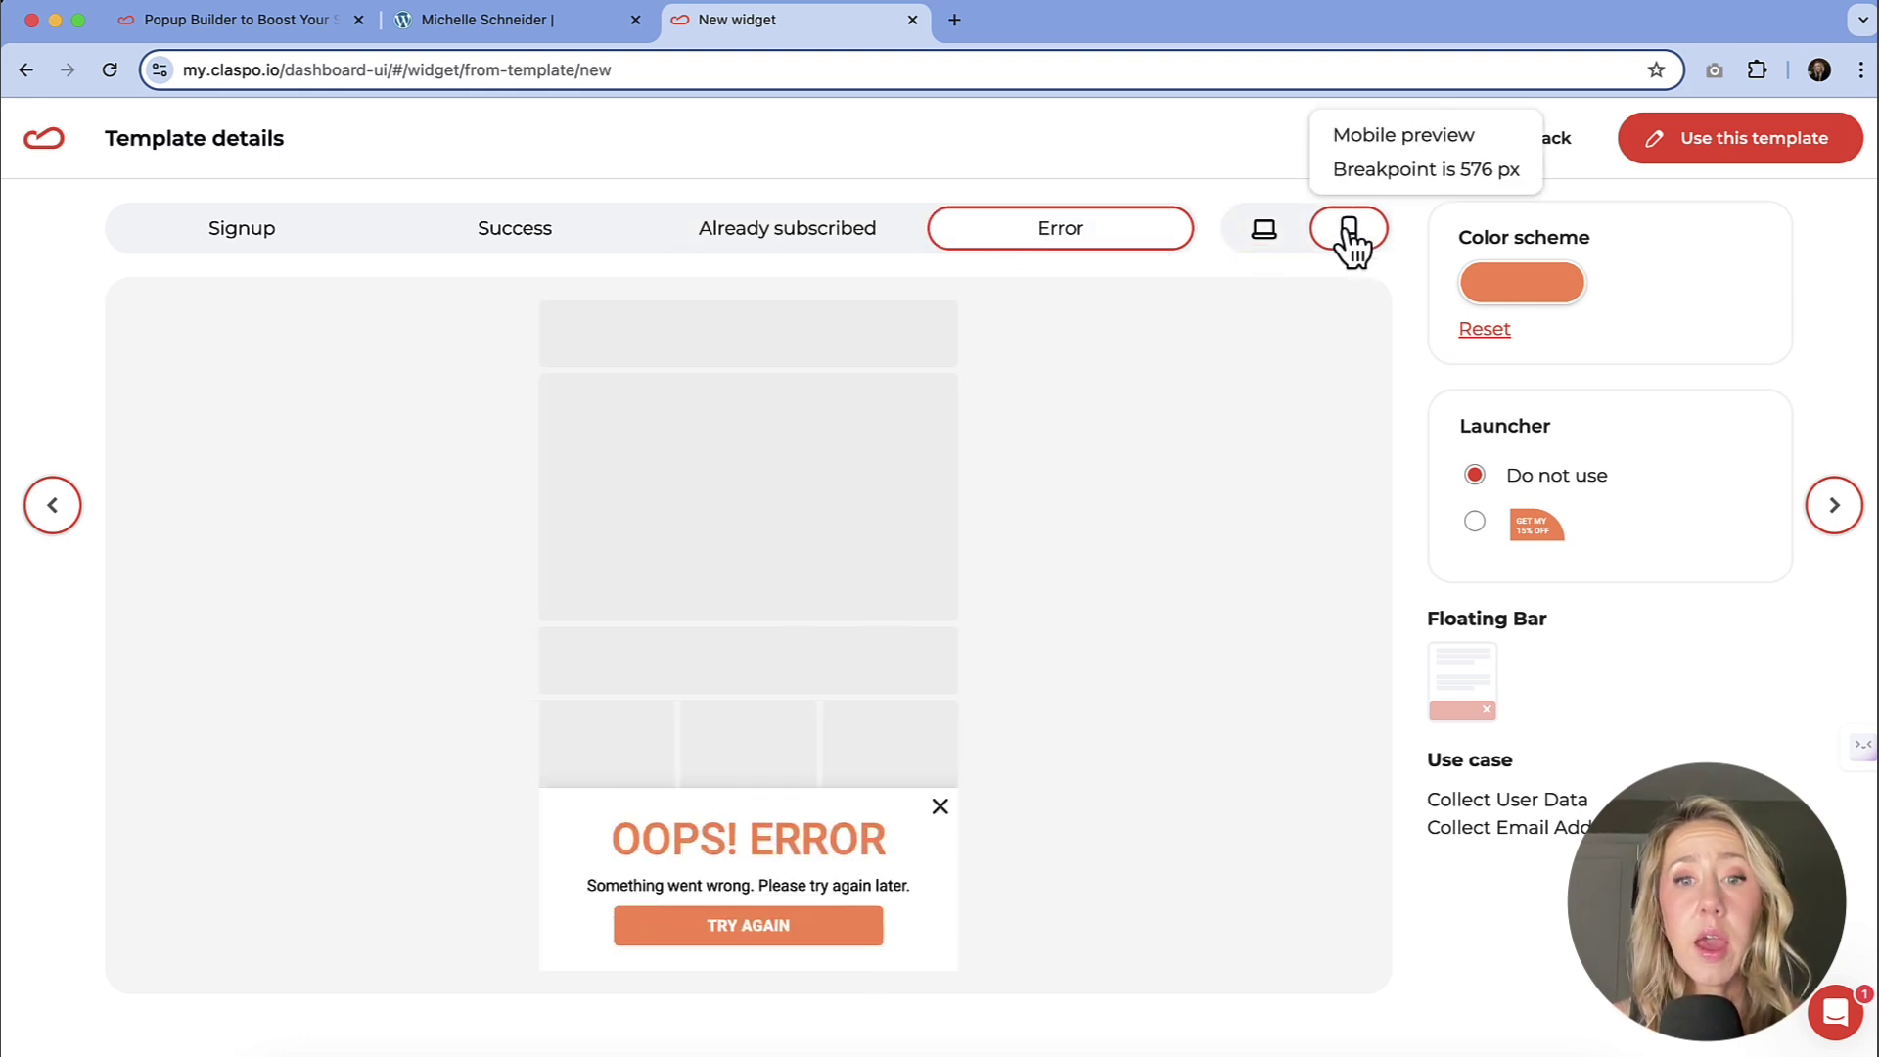
click(1281, 246)
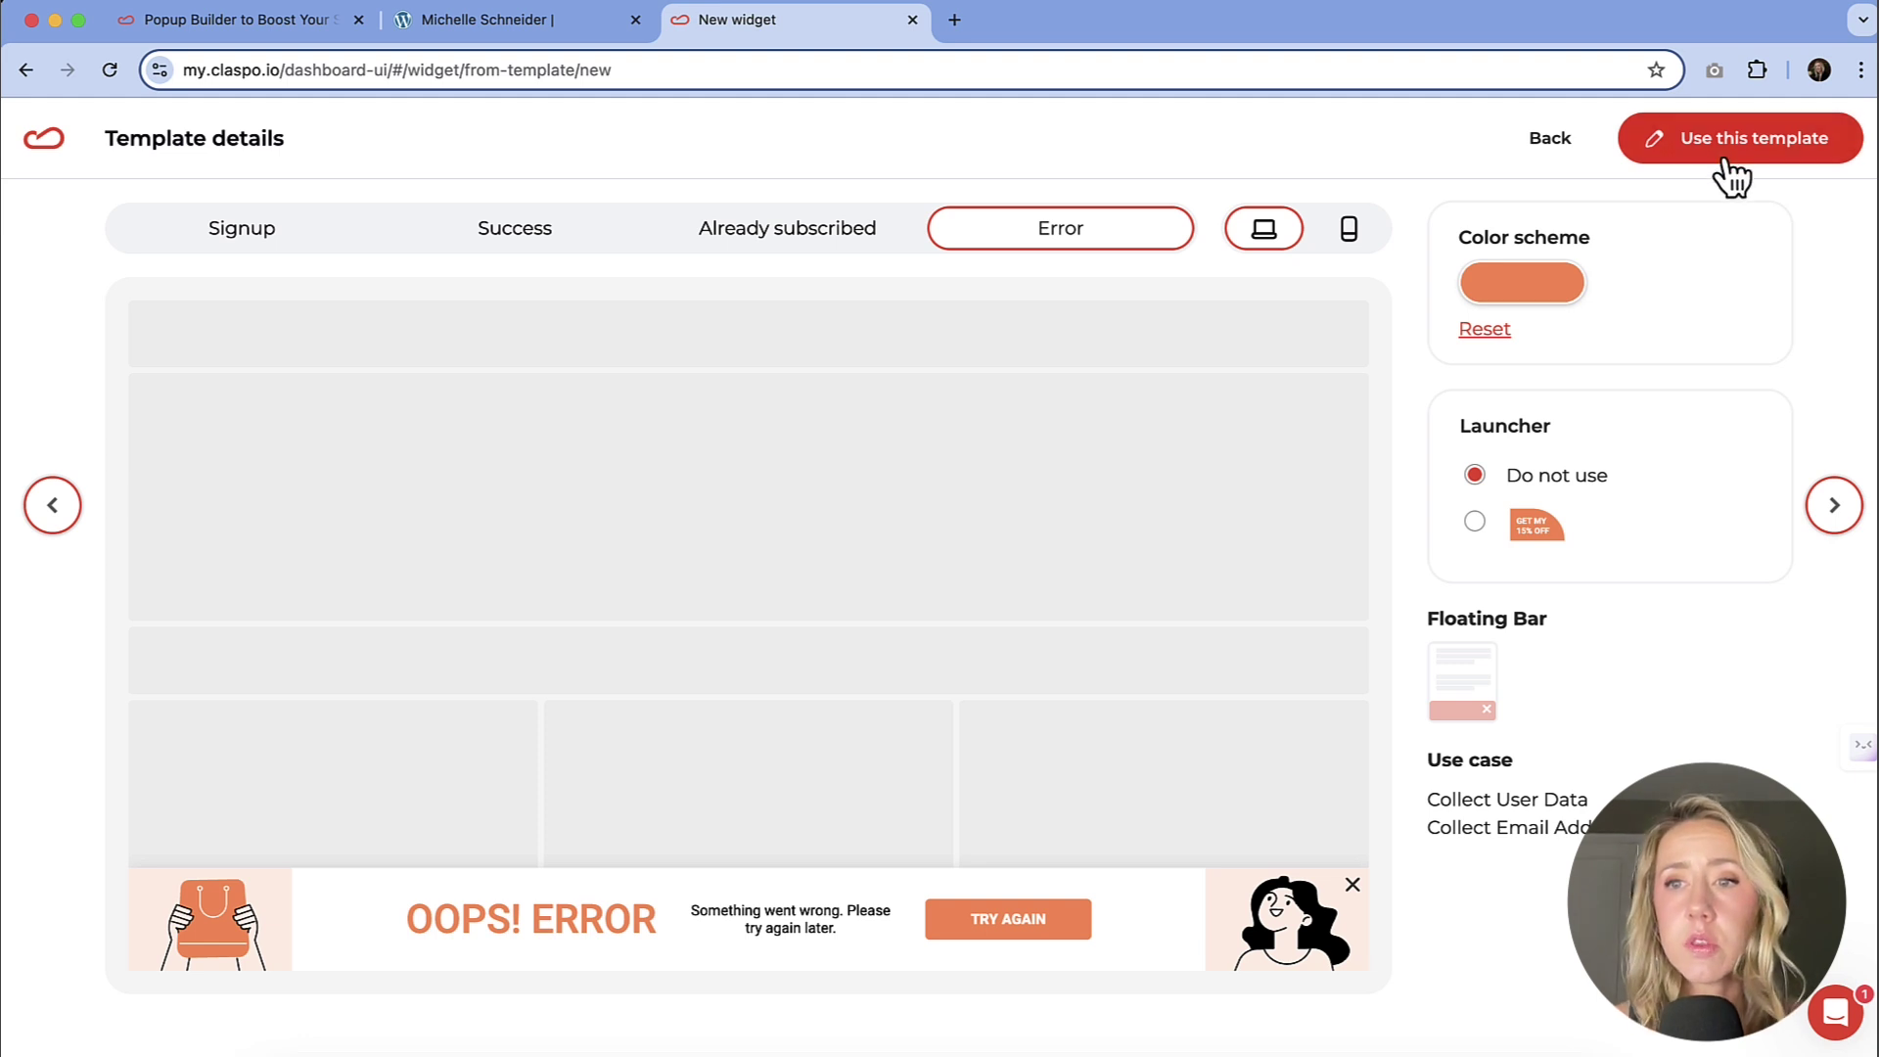
click(1729, 155)
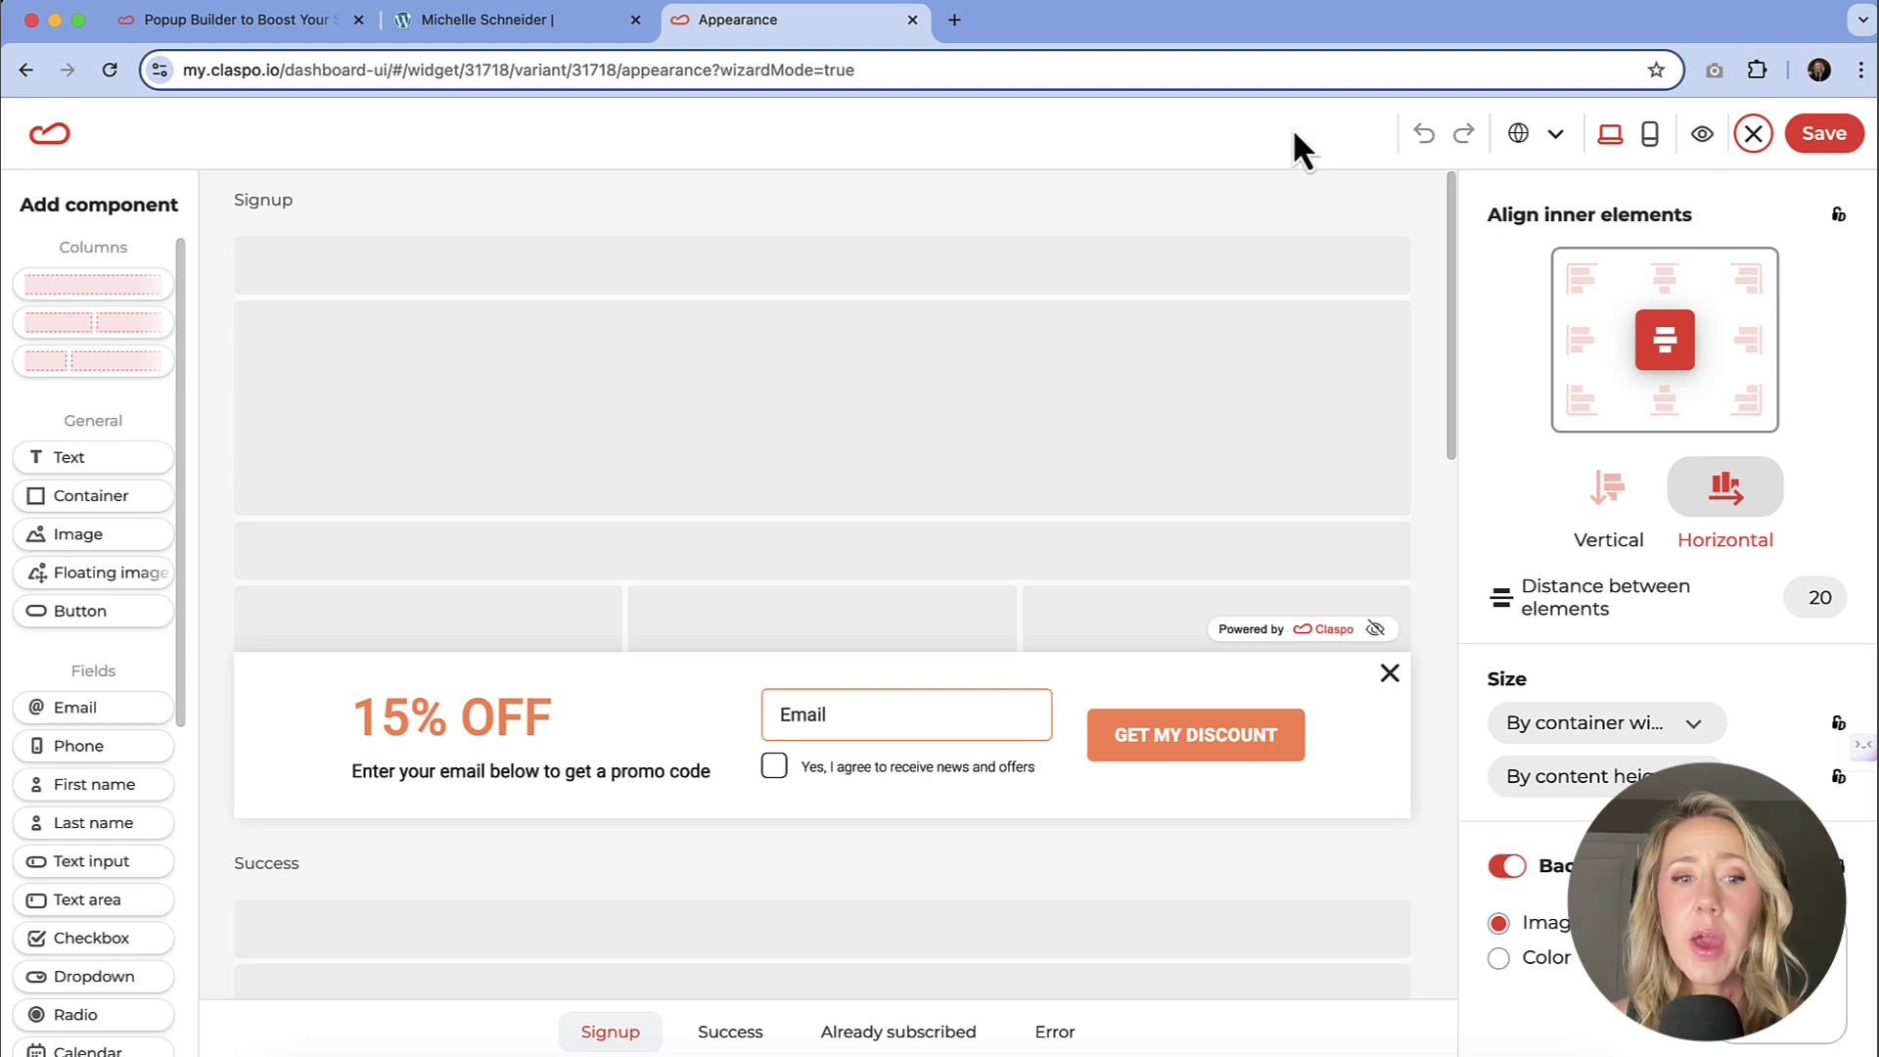
Step: Change the signup headline text from 15% OFF to 20% OFF
click(502, 714)
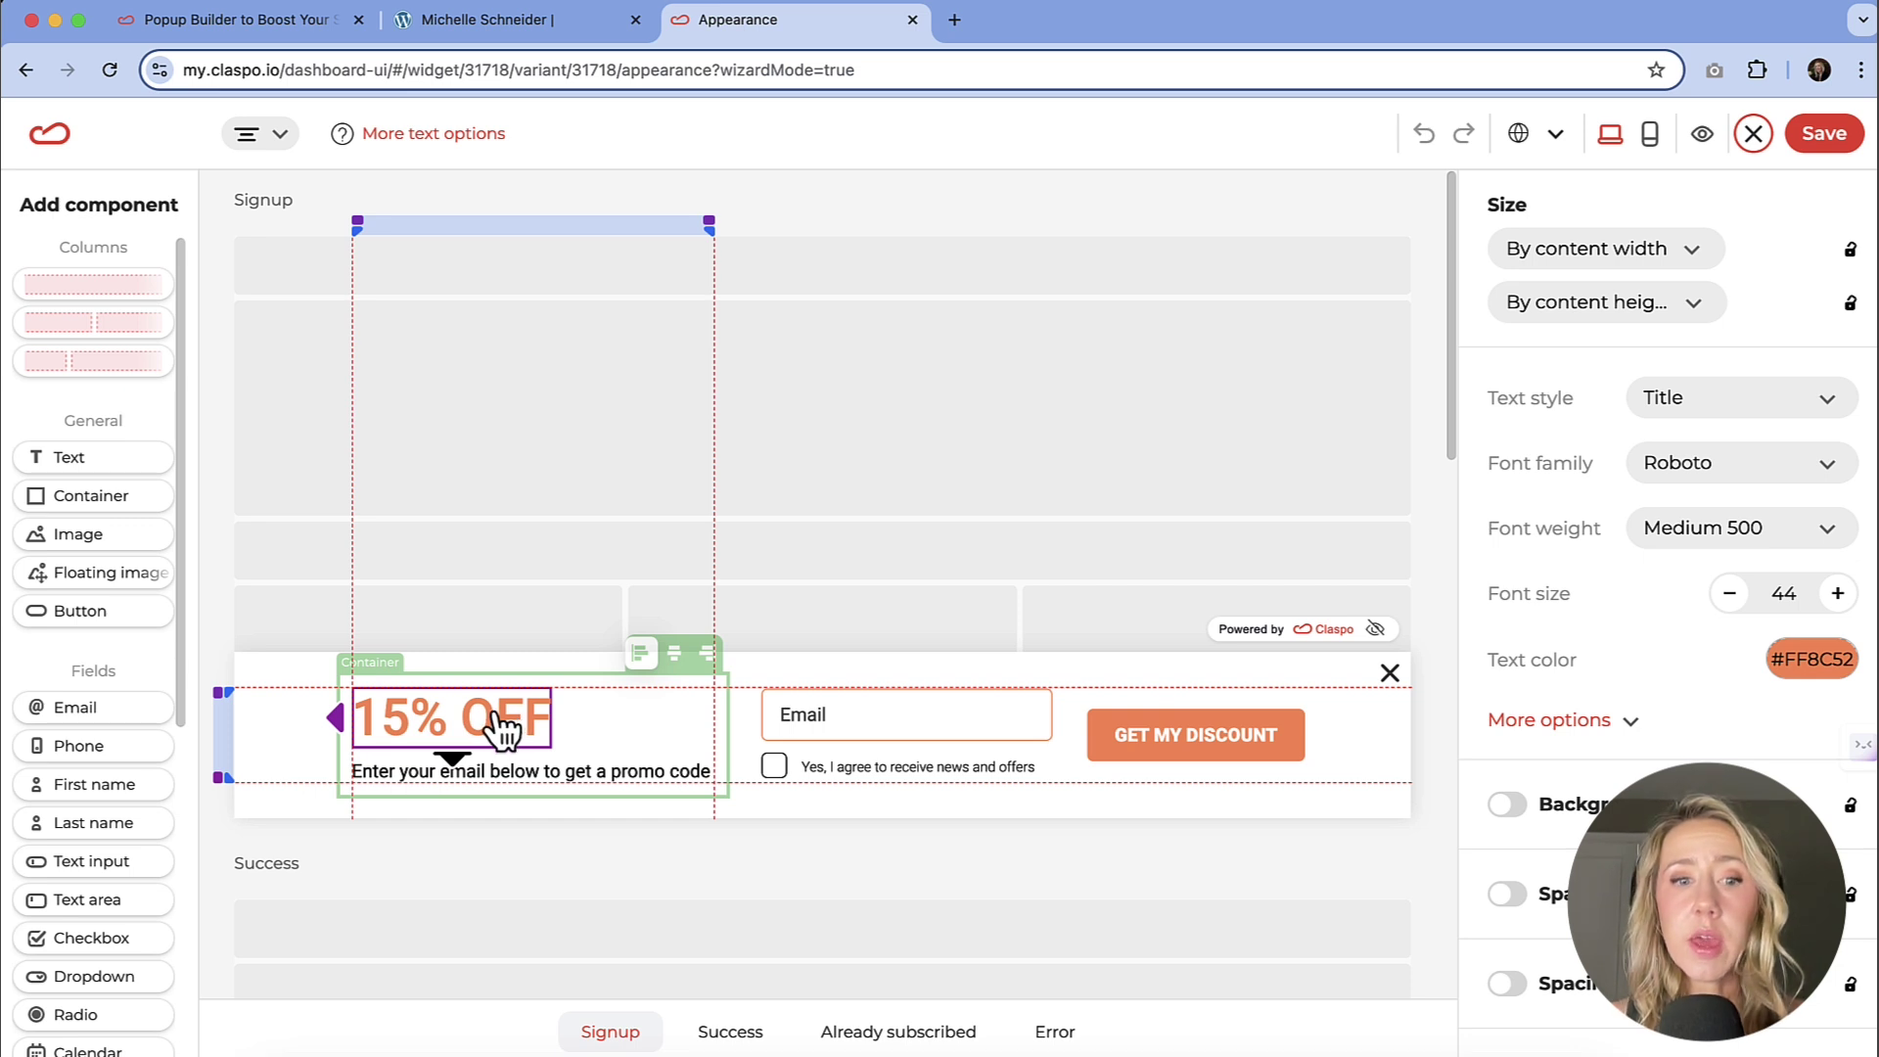
double_click(499, 723)
text(20)
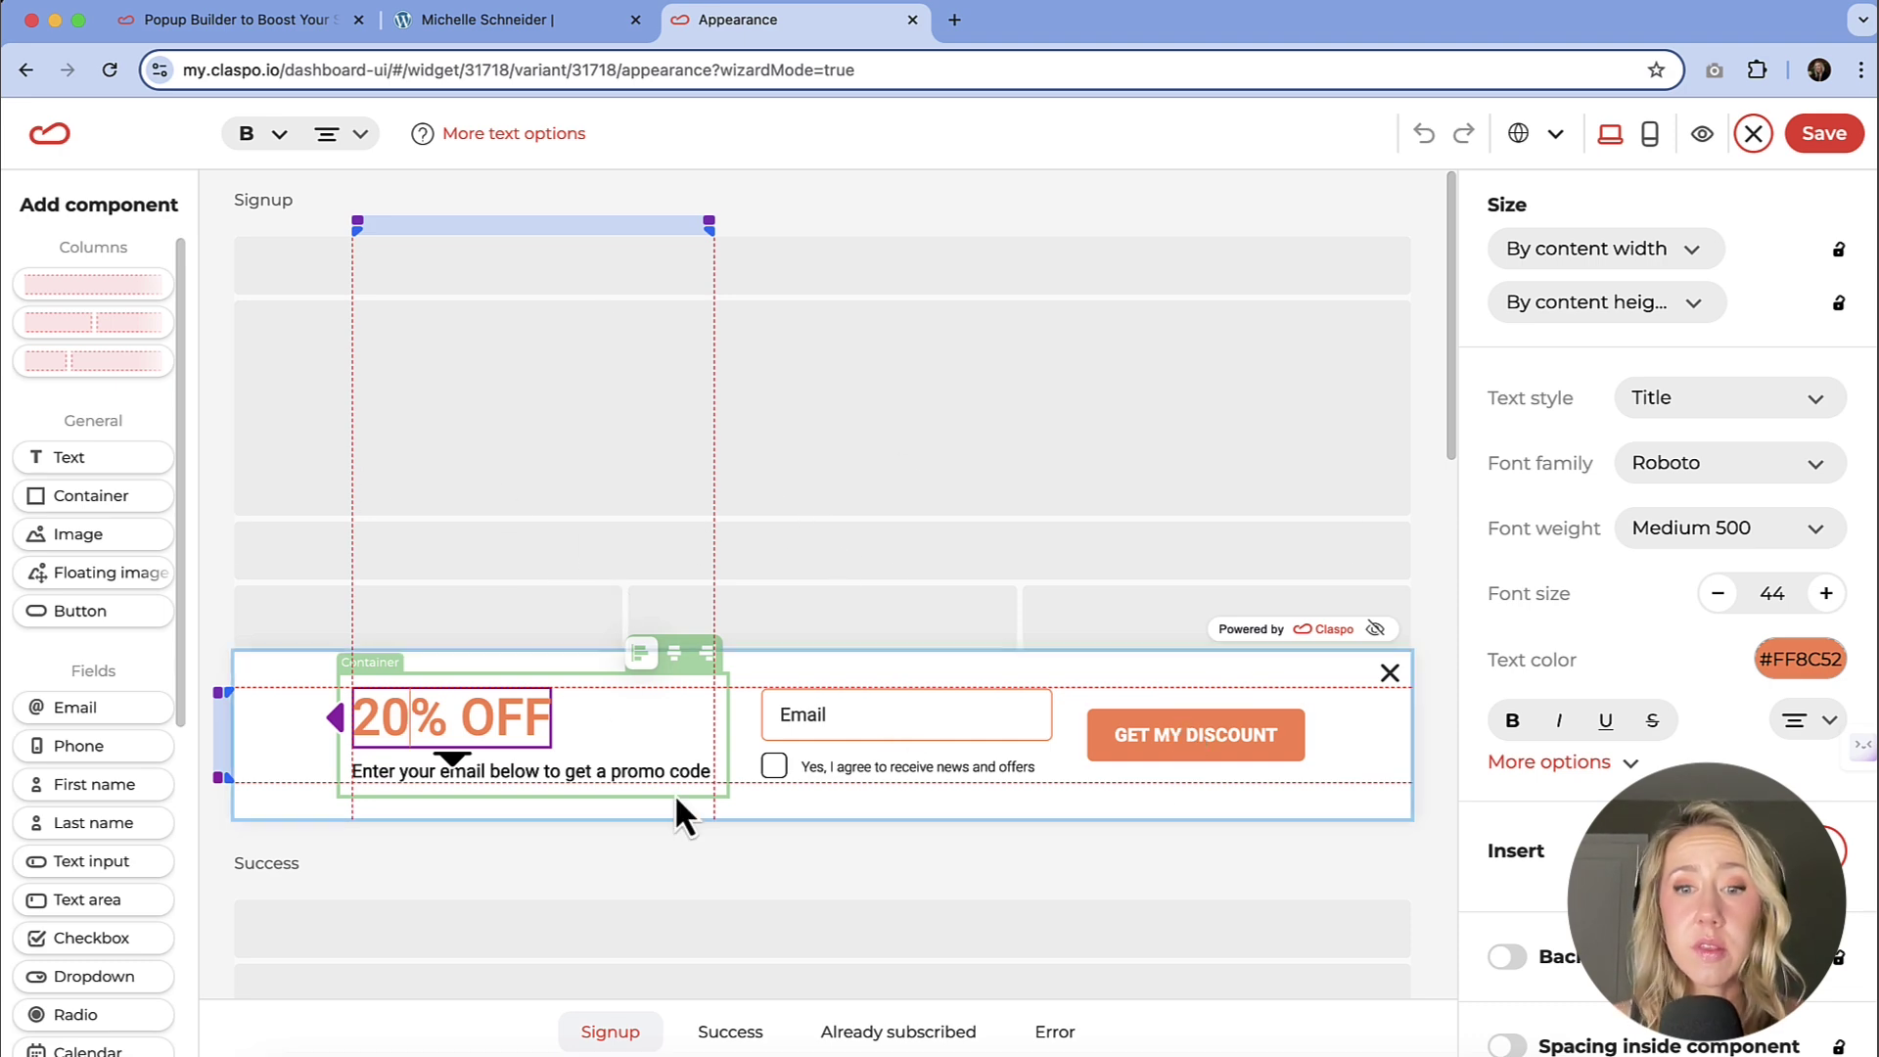
scroll(756, 676, down, 8)
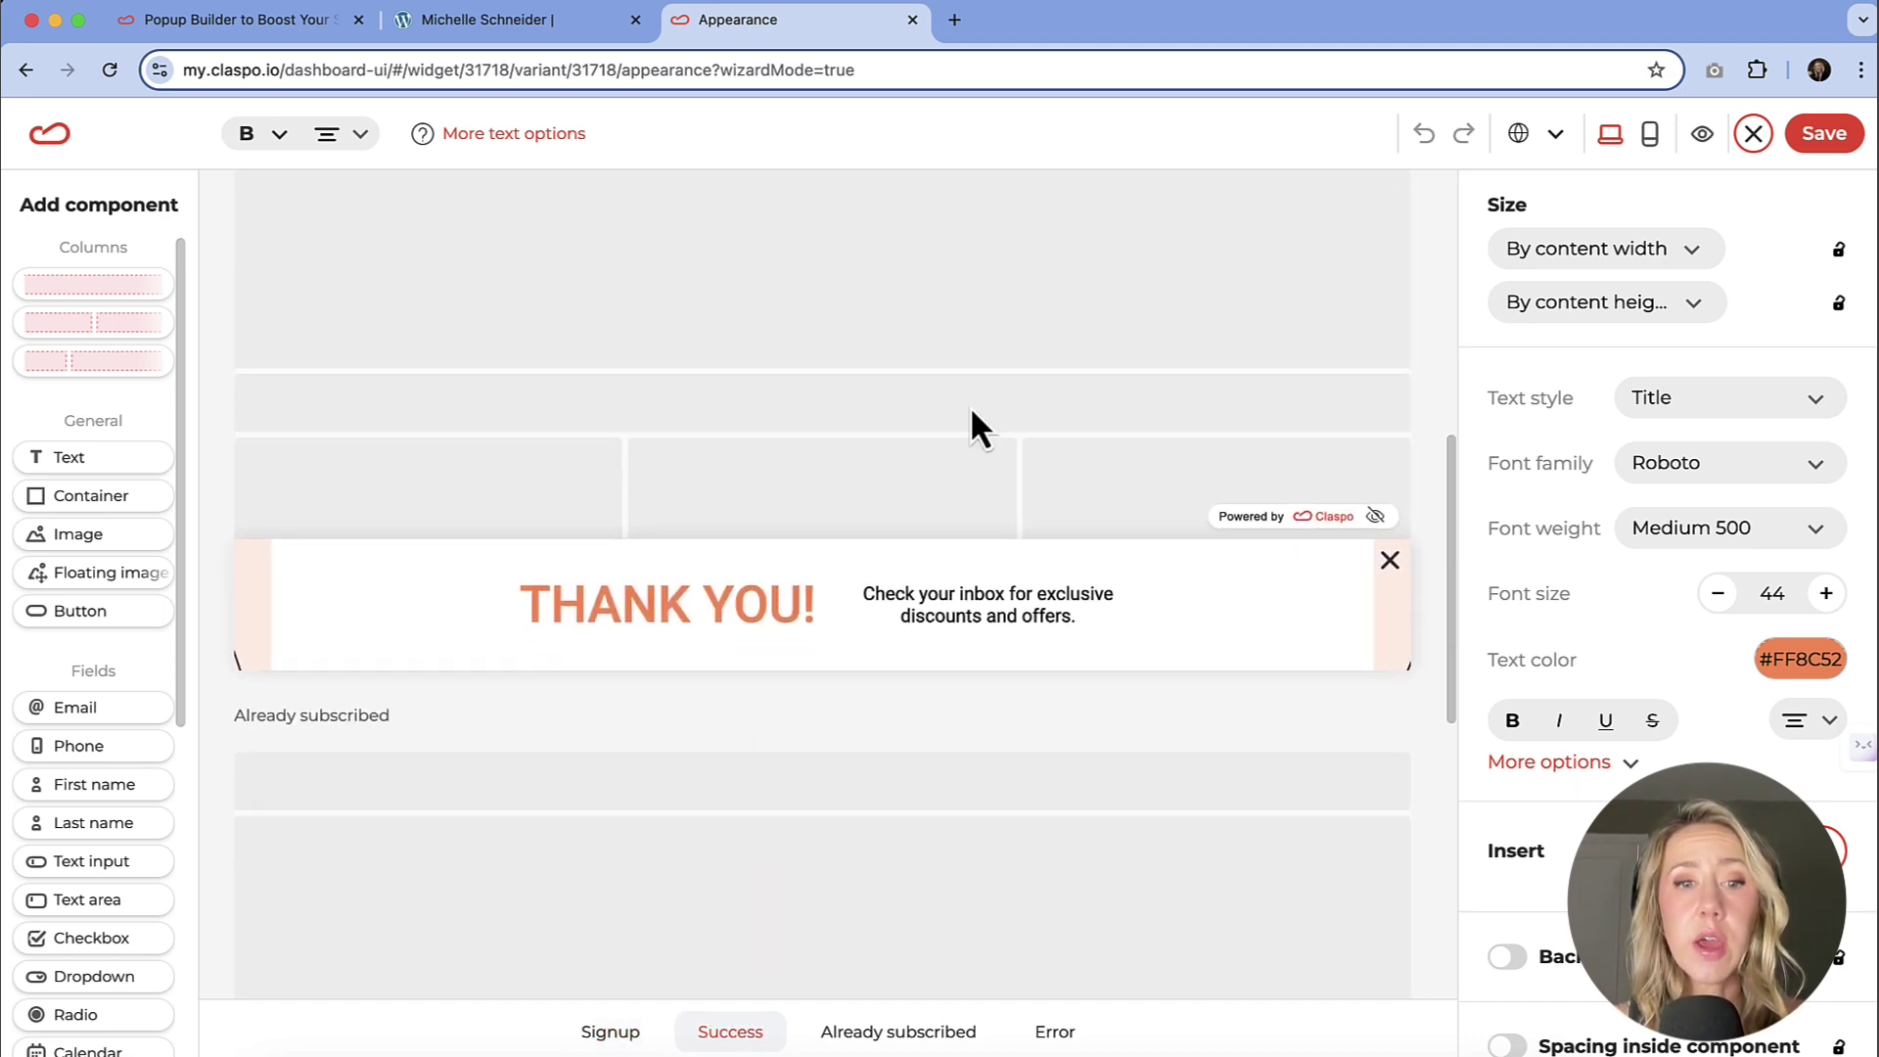
Step: Make the EMAIL EXISTS and OOPS! ERROR headings #A3465D, save, and expand rule-based triggering
scroll(704, 560, down, 3)
scroll(705, 560, down, 8)
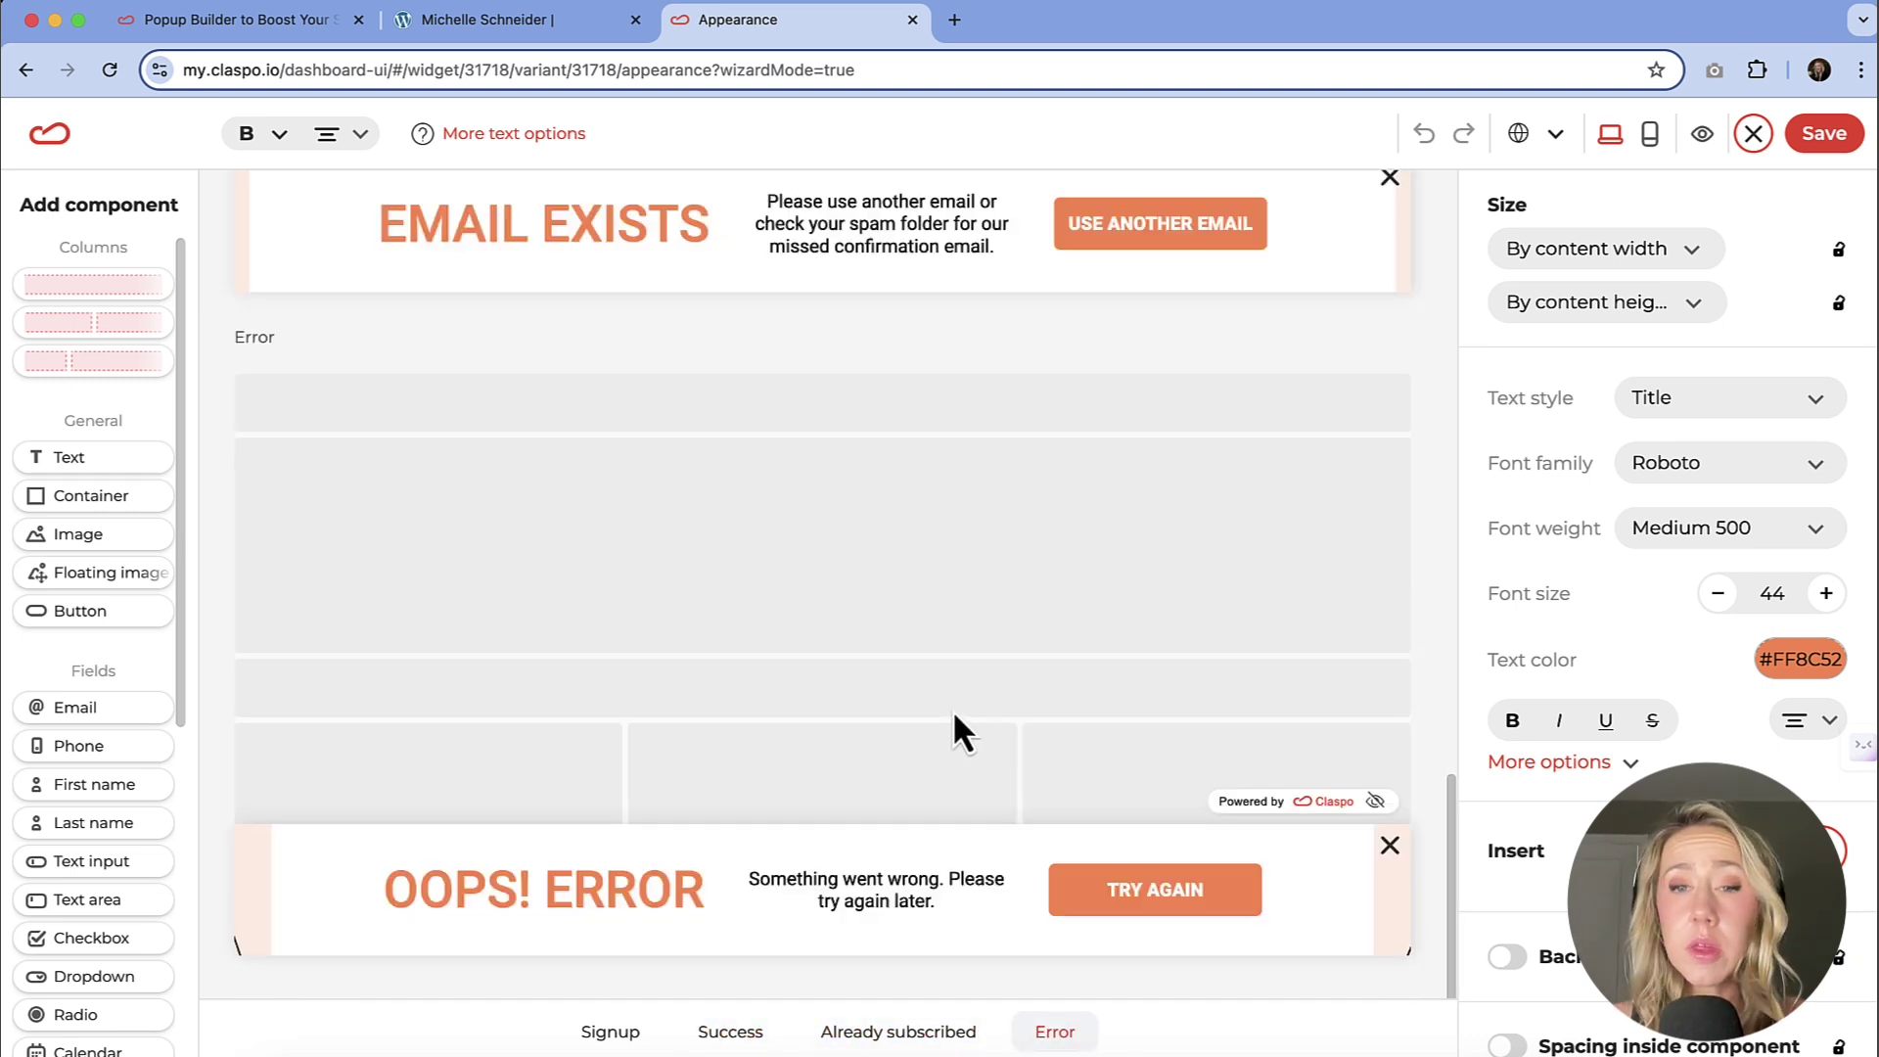
click(1799, 666)
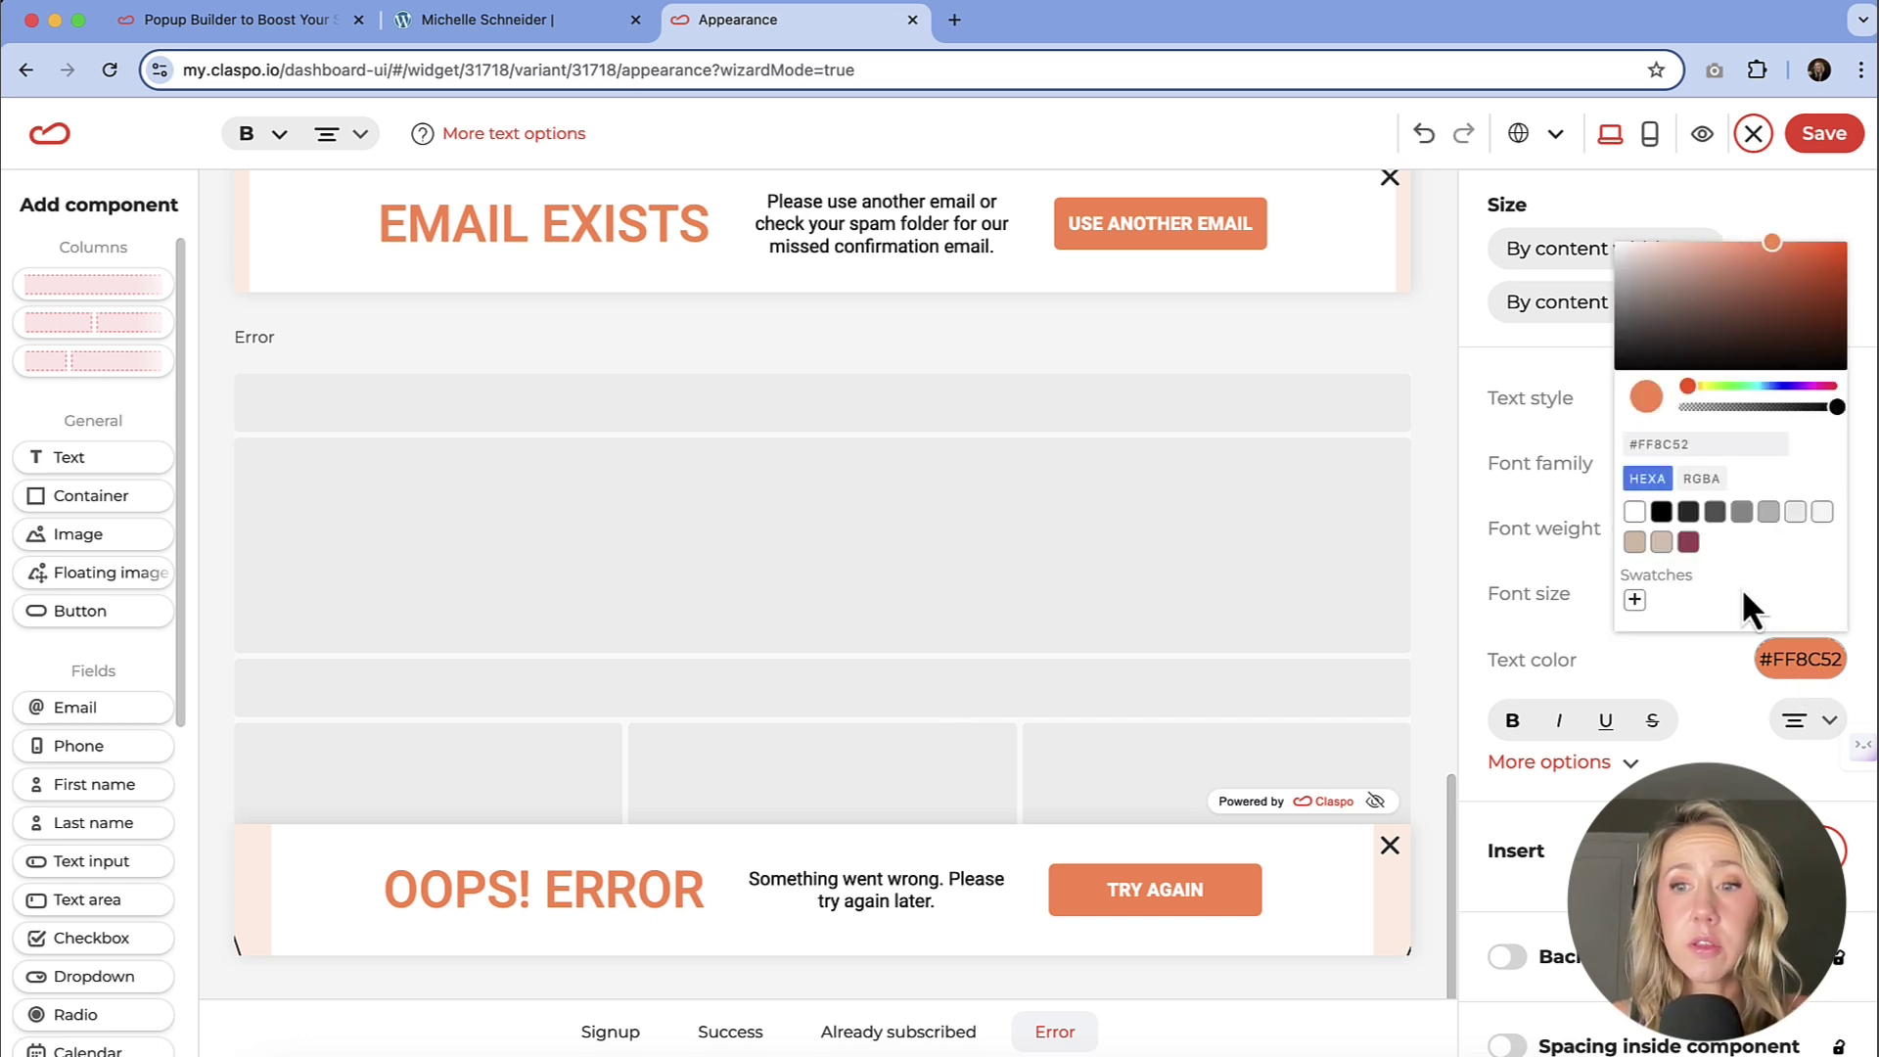
click(1688, 543)
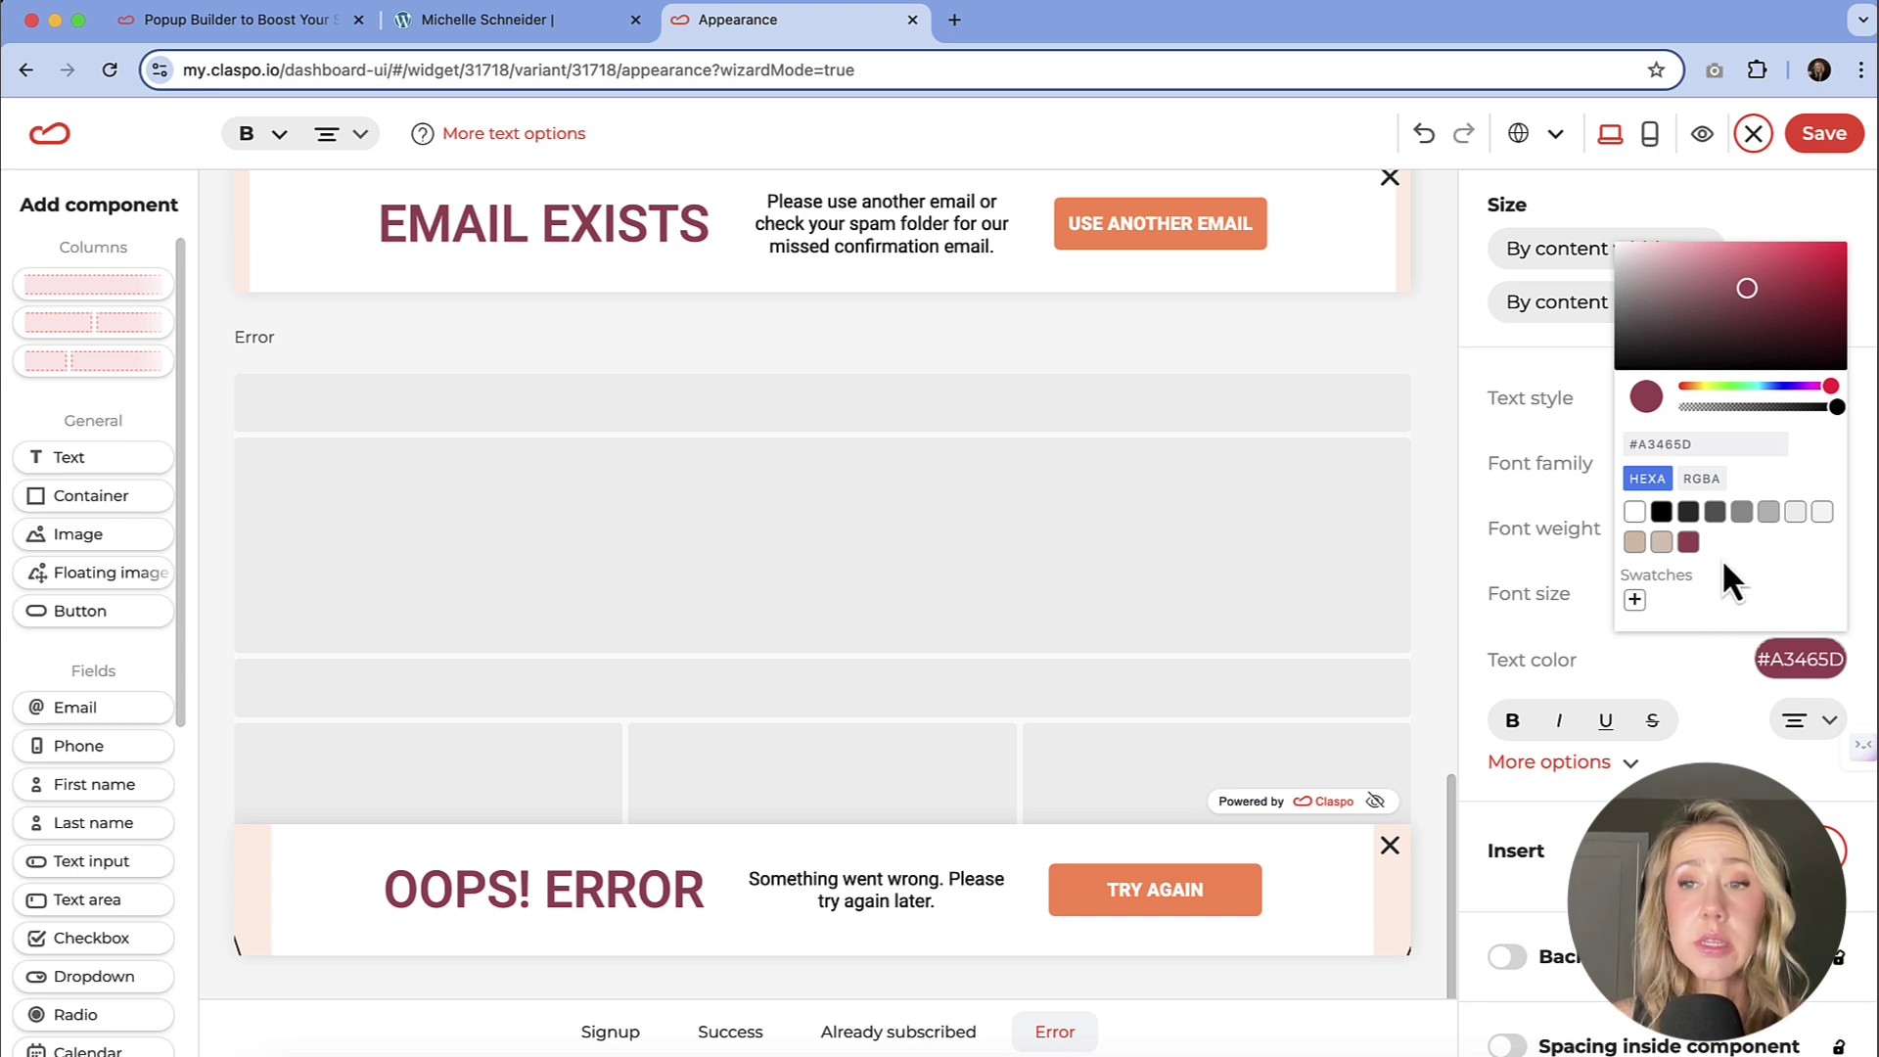
click(1838, 140)
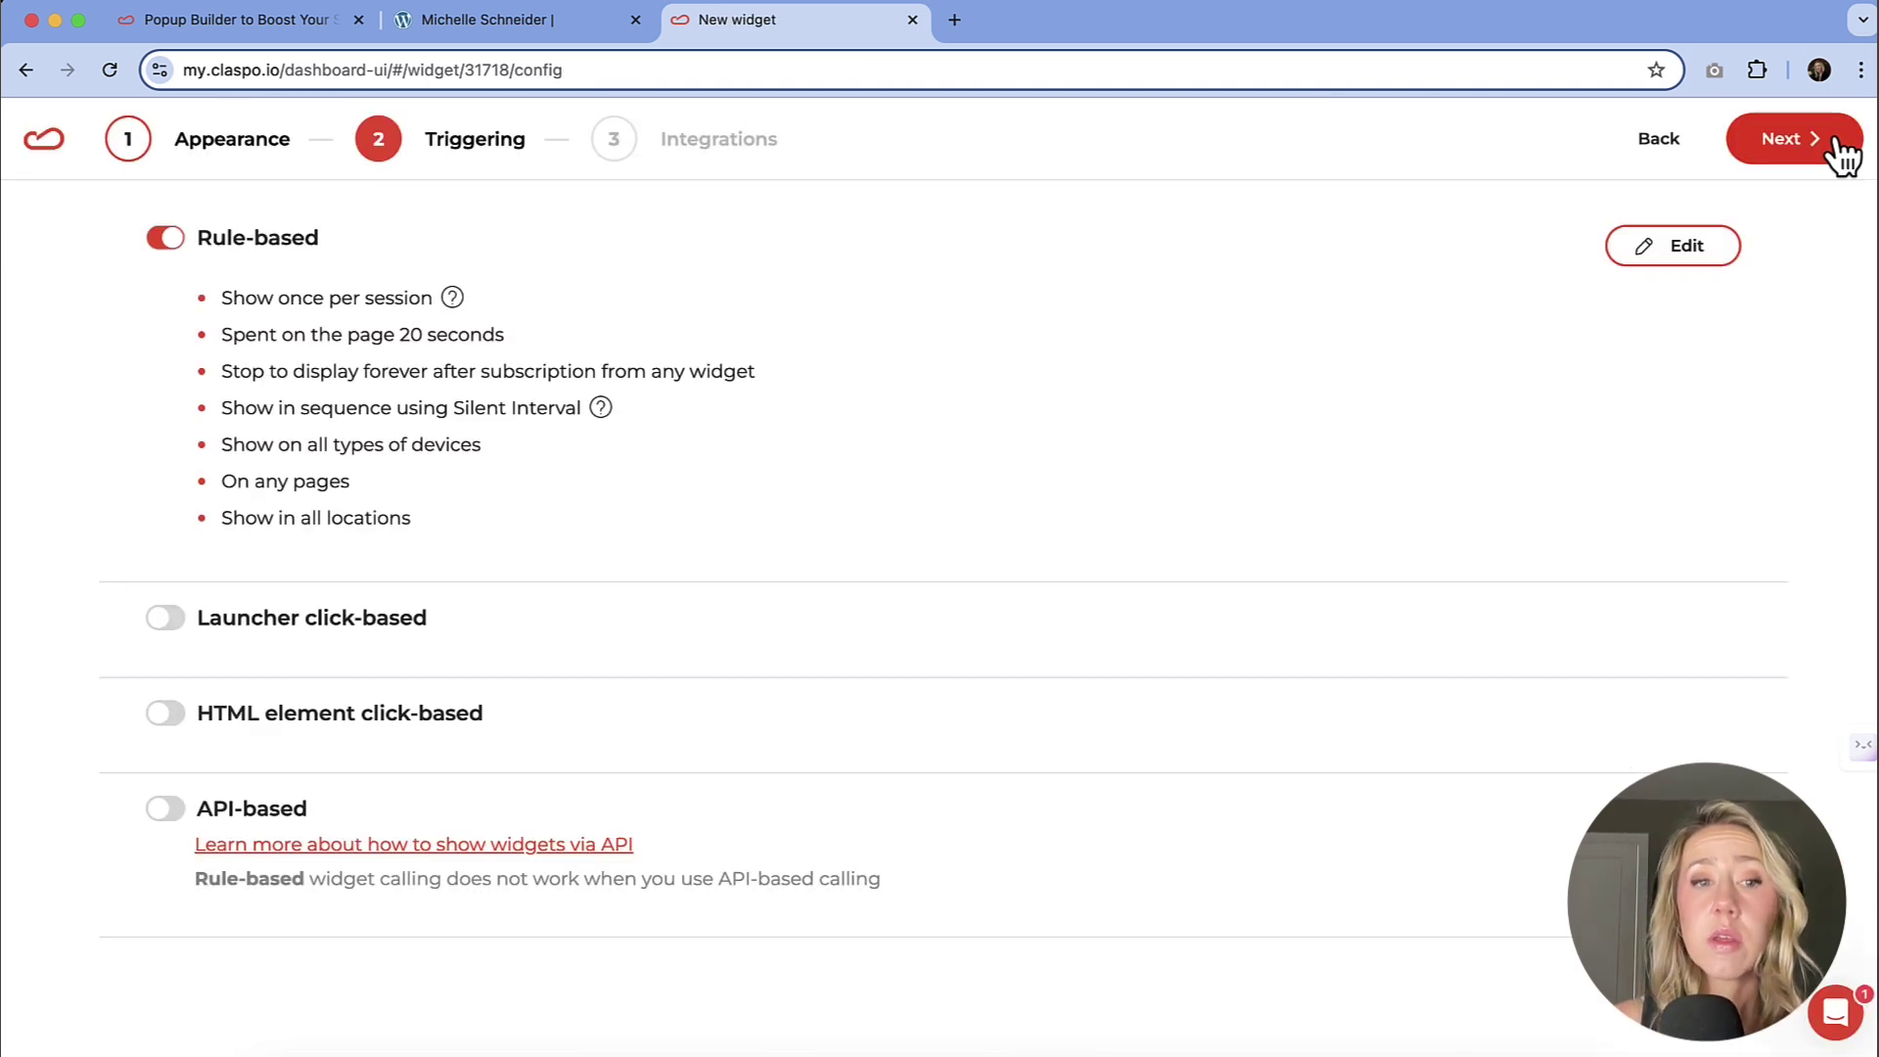
click(1675, 256)
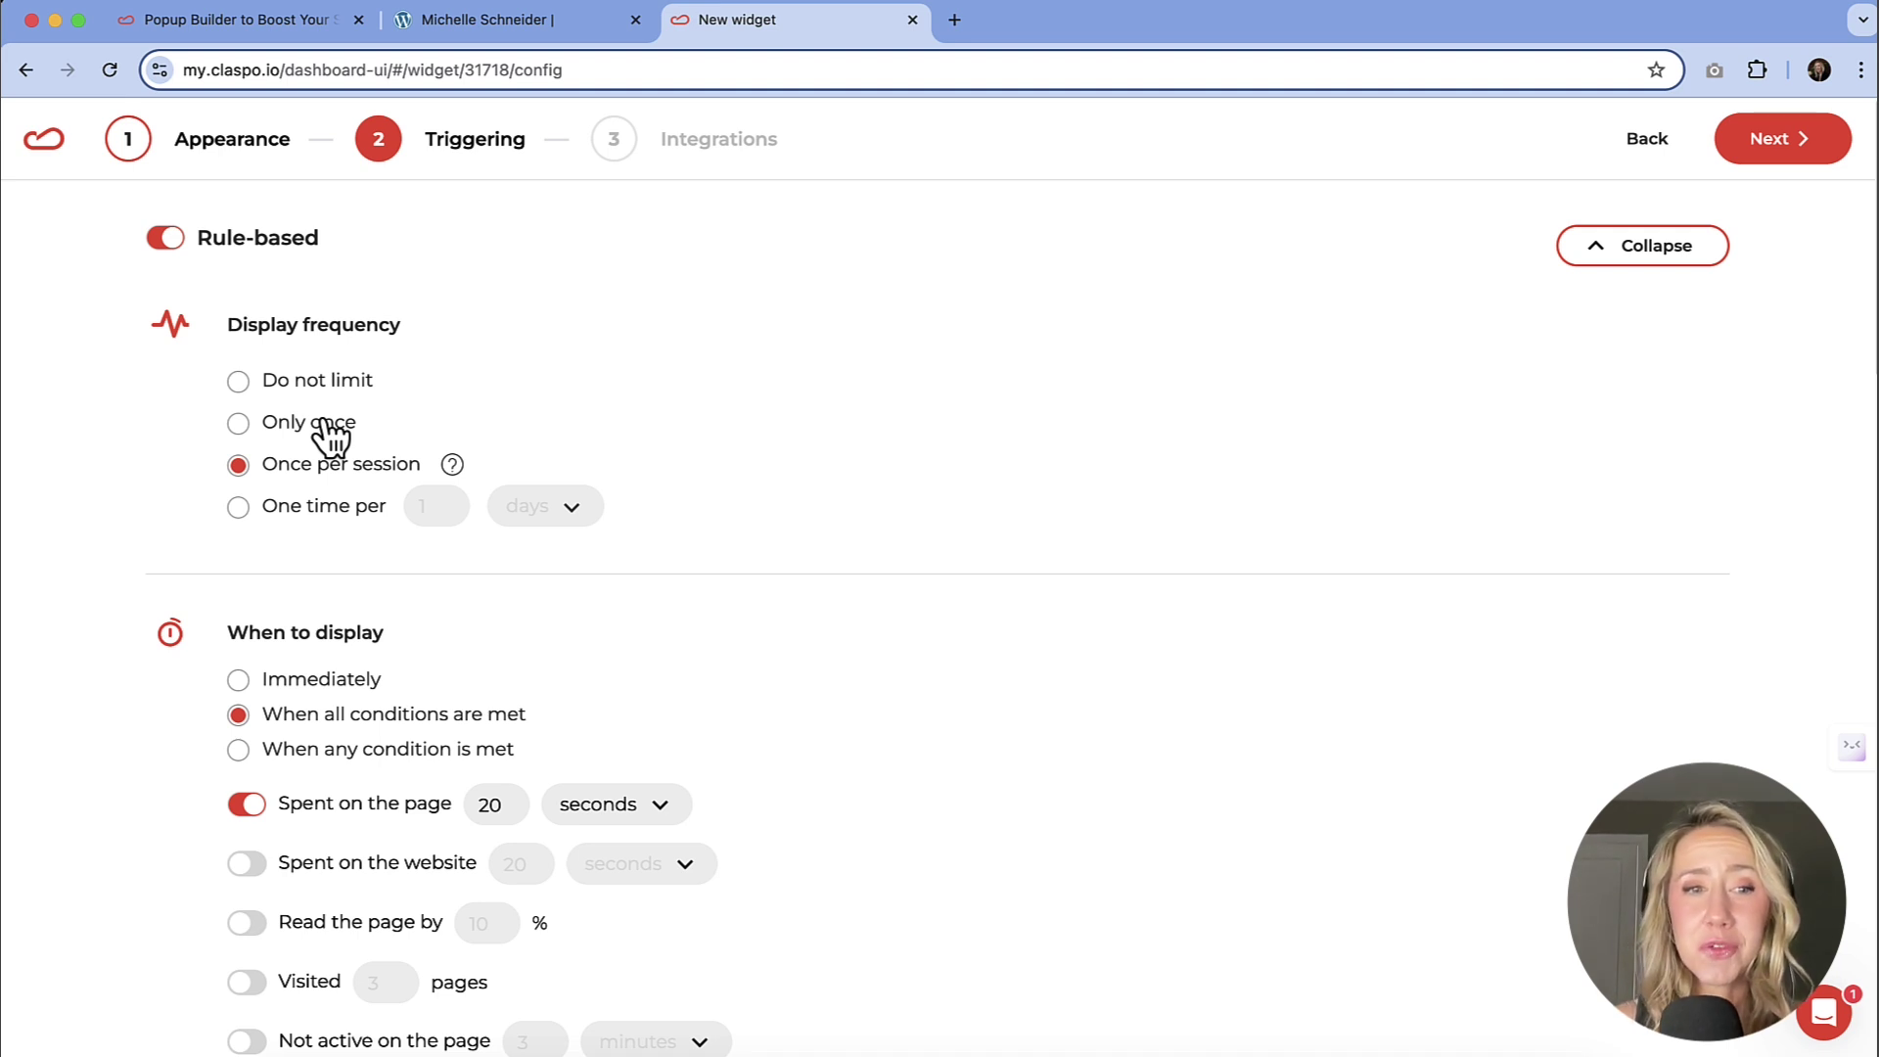
Step: Try the 'One time per' days frequency, then keep rule-based display at Once per session
mouse_move(451, 466)
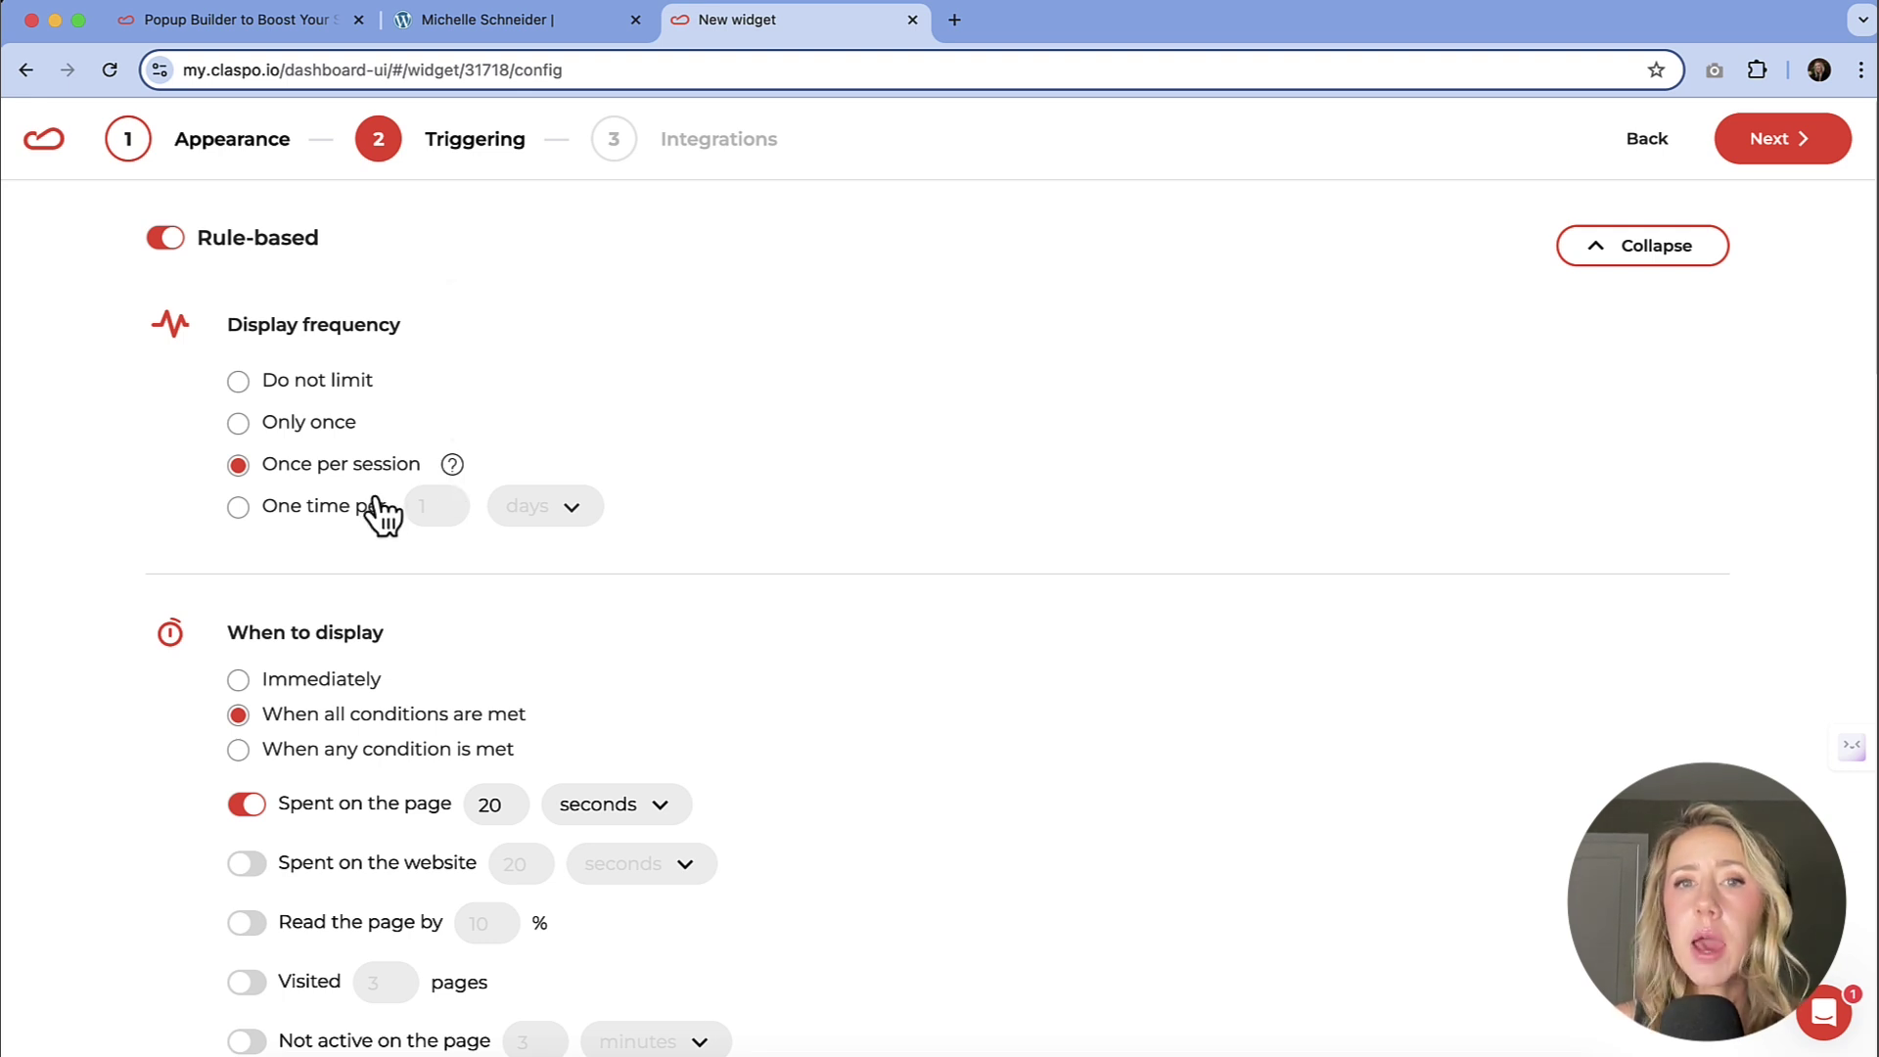
click(238, 507)
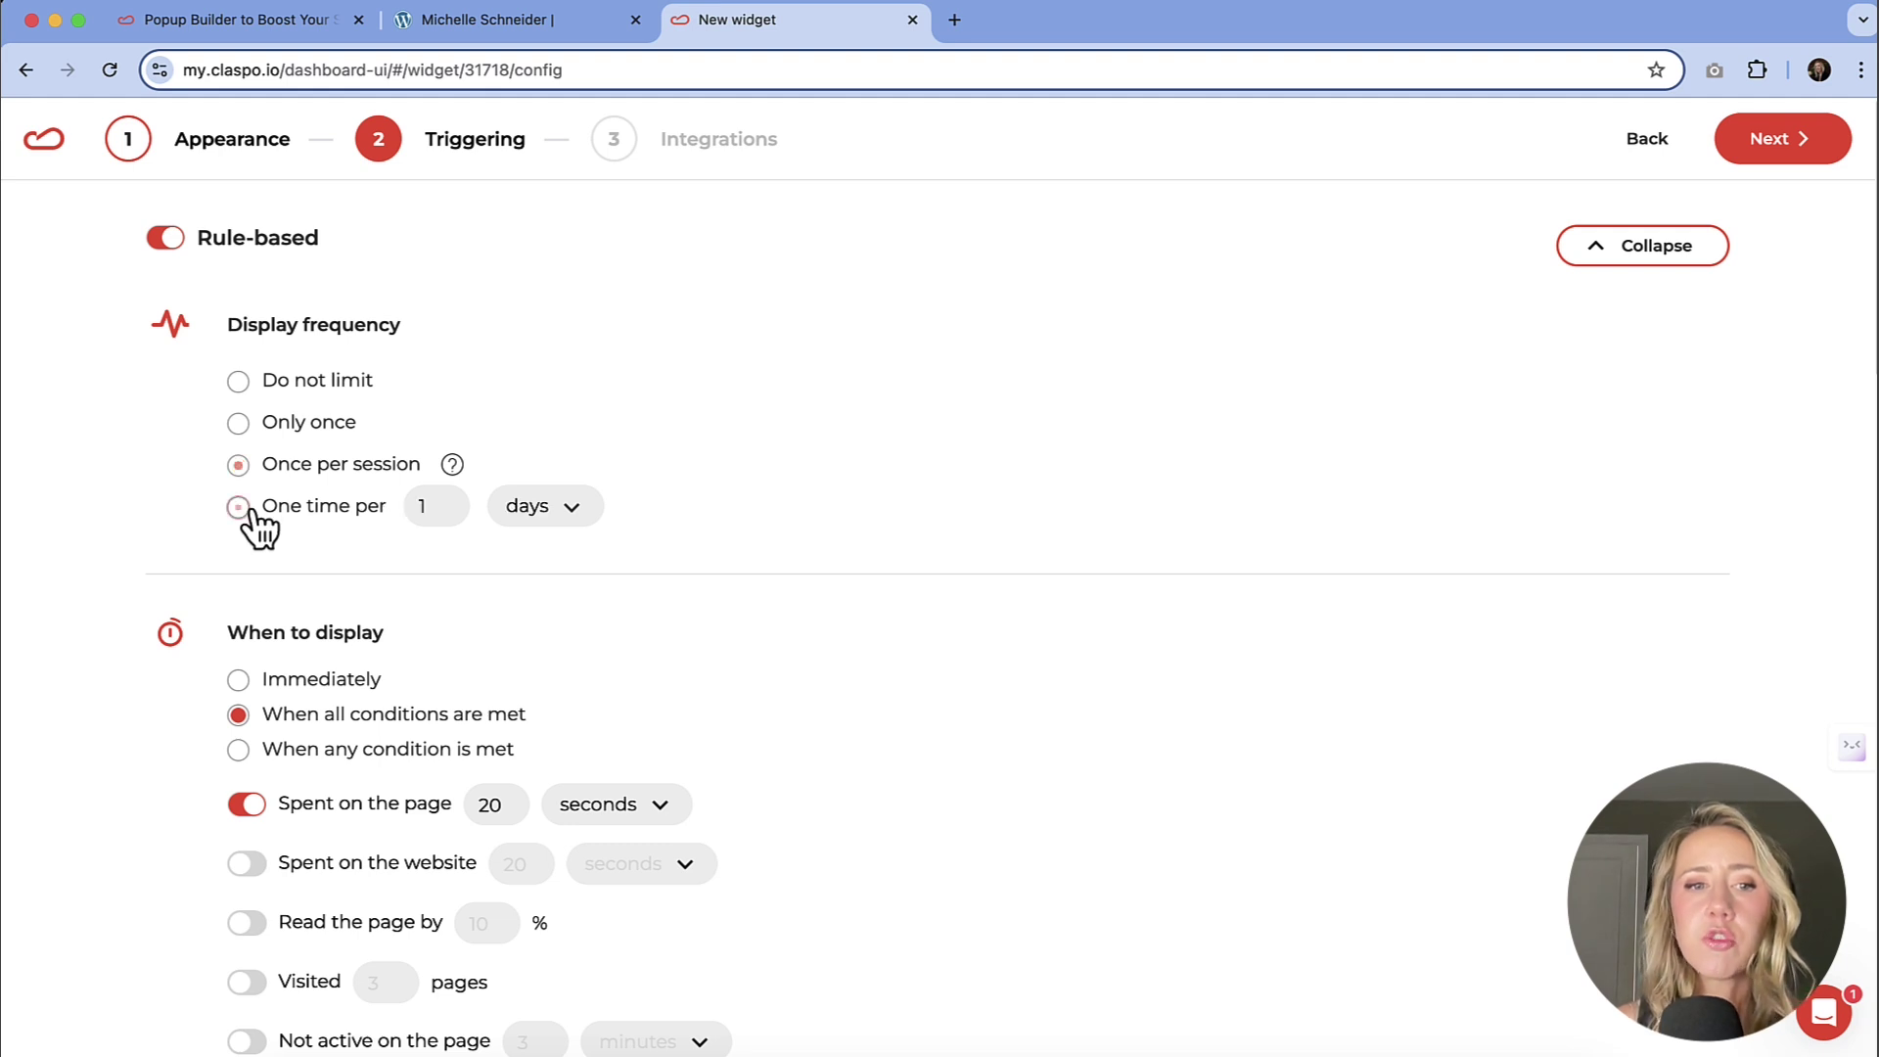
click(572, 507)
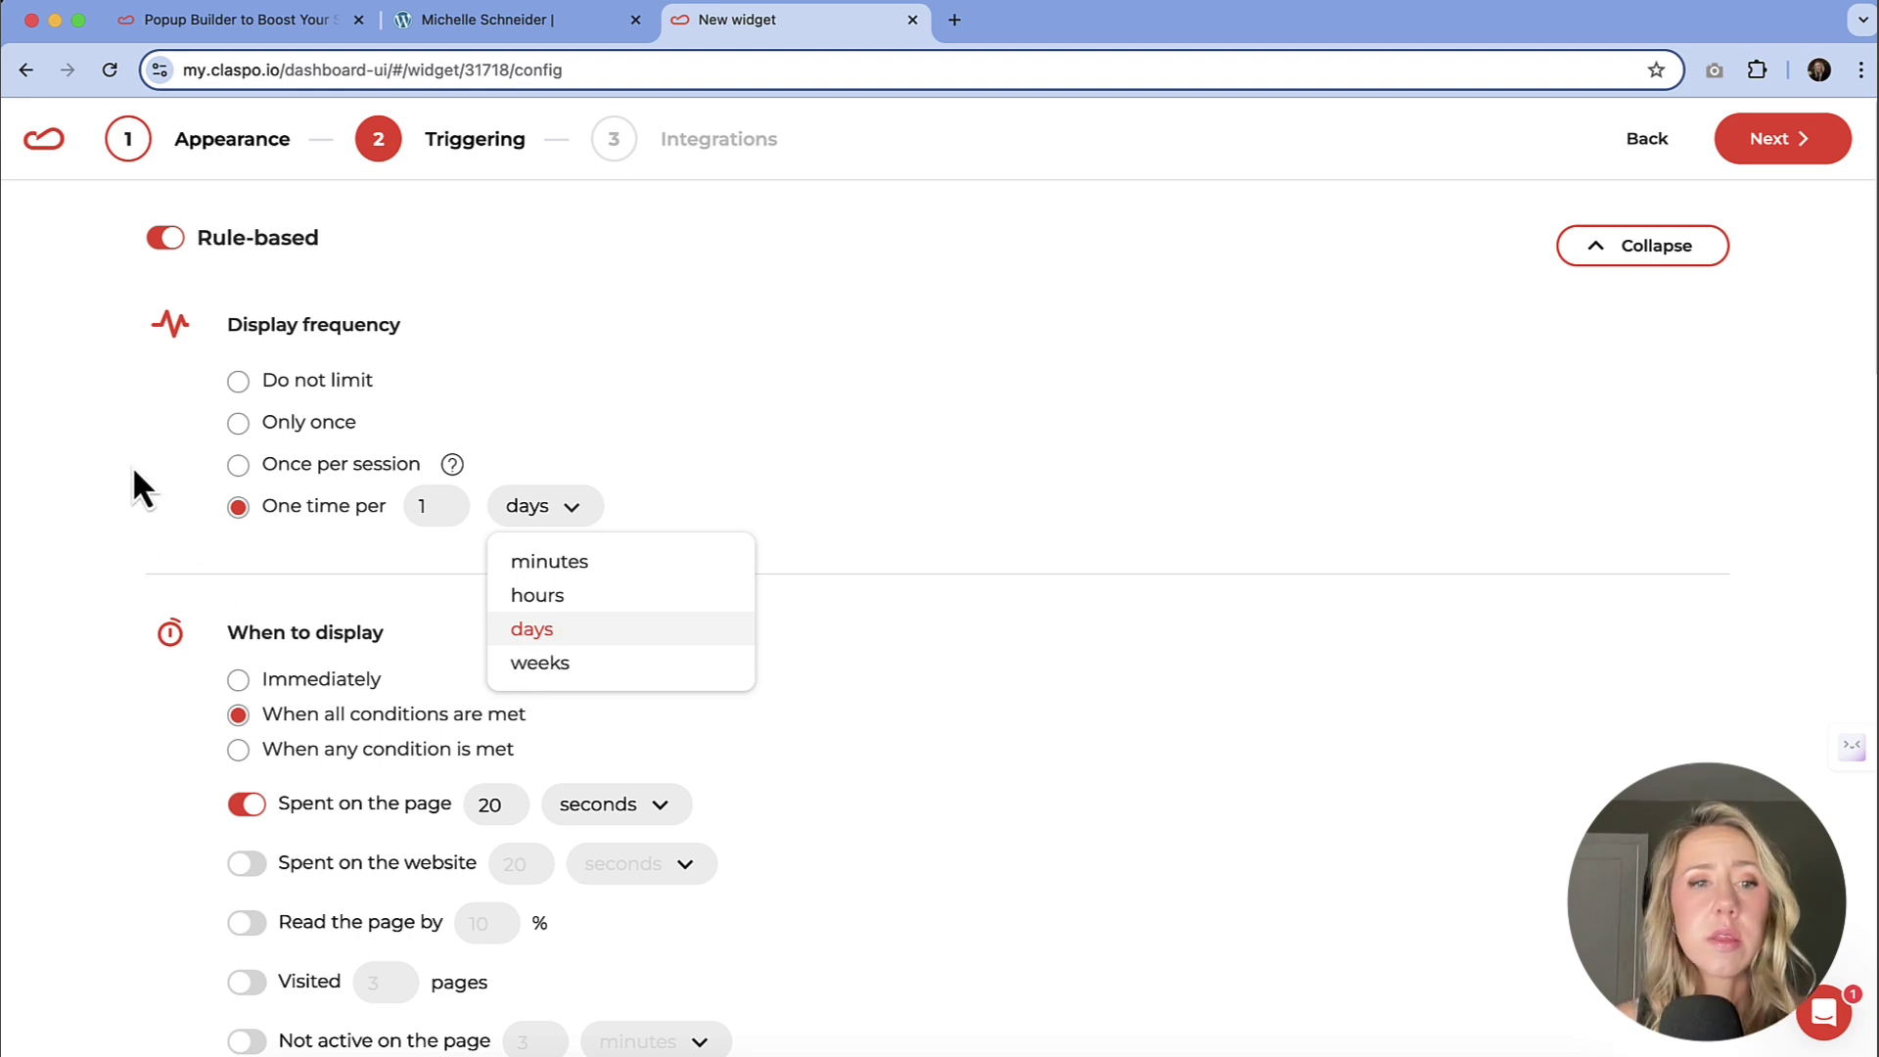
click(244, 472)
click(240, 467)
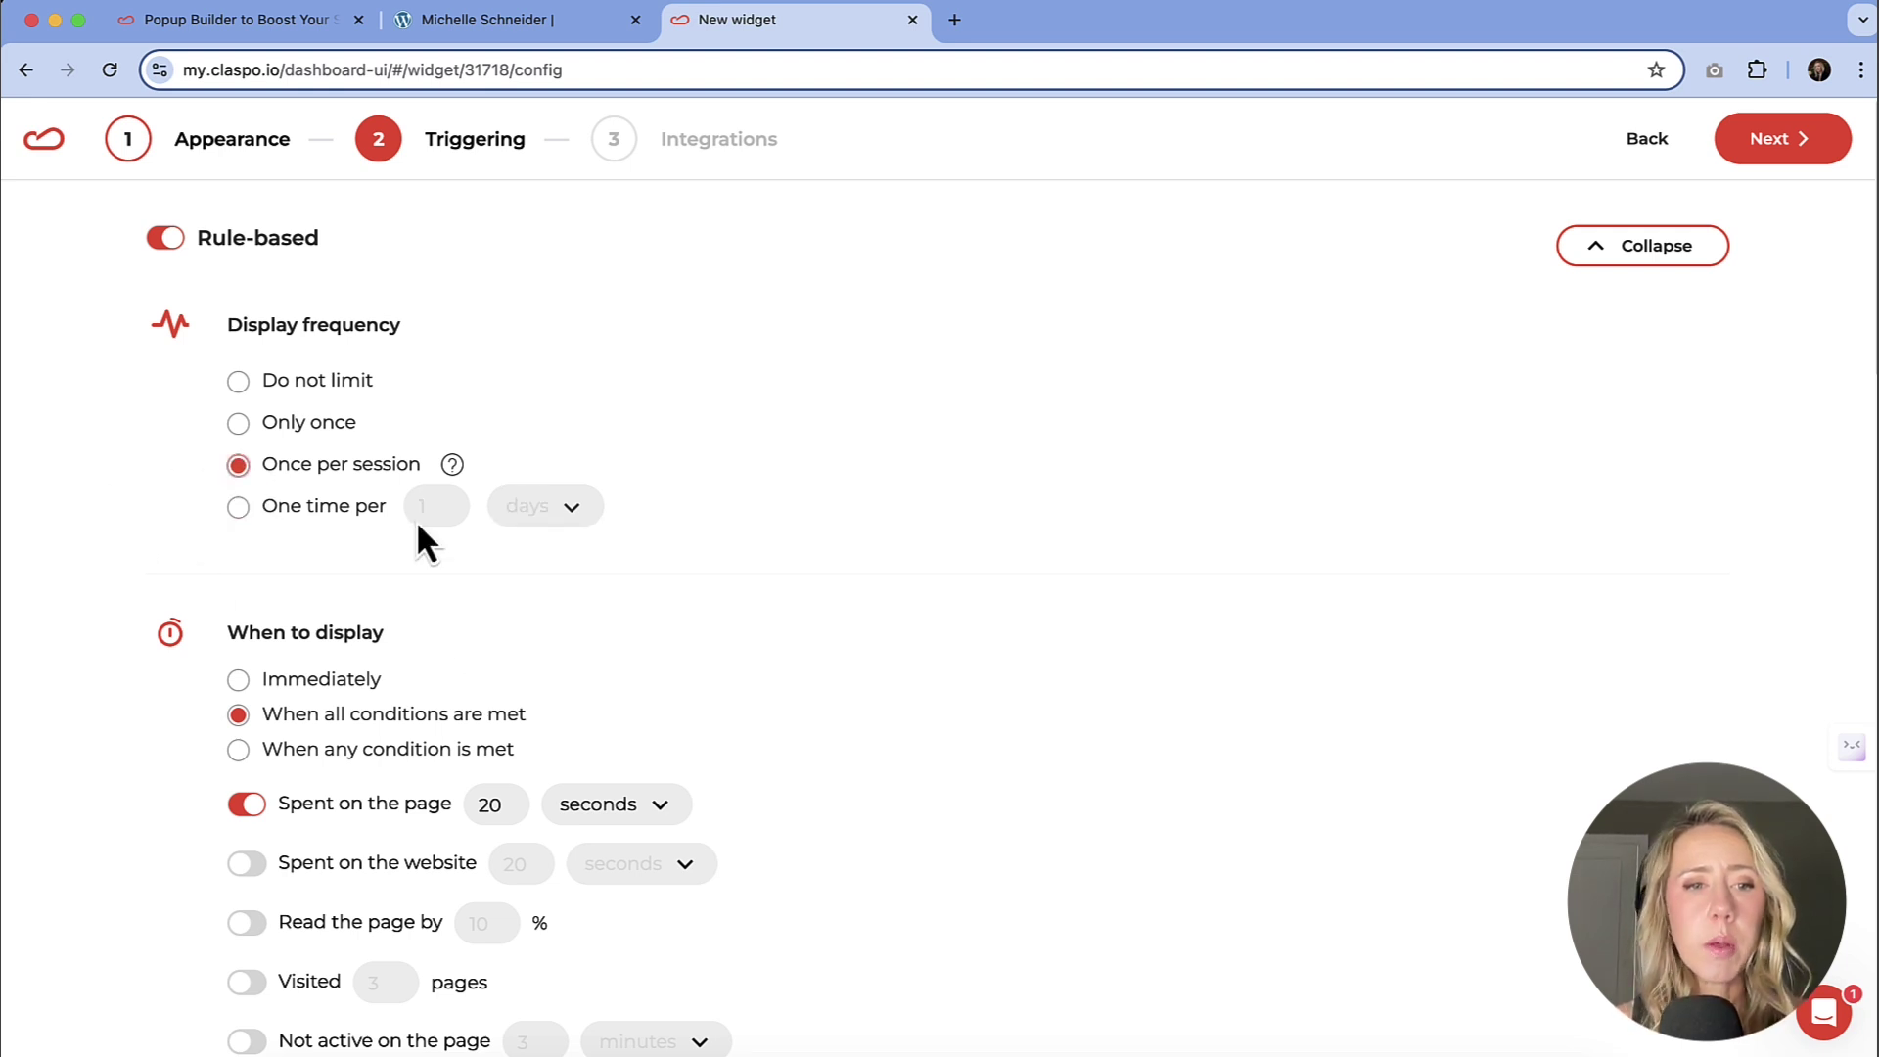
Step: Review the triggers: once per session, after 10 seconds, on all devices, pages and locations
scroll(744, 446, down, 5)
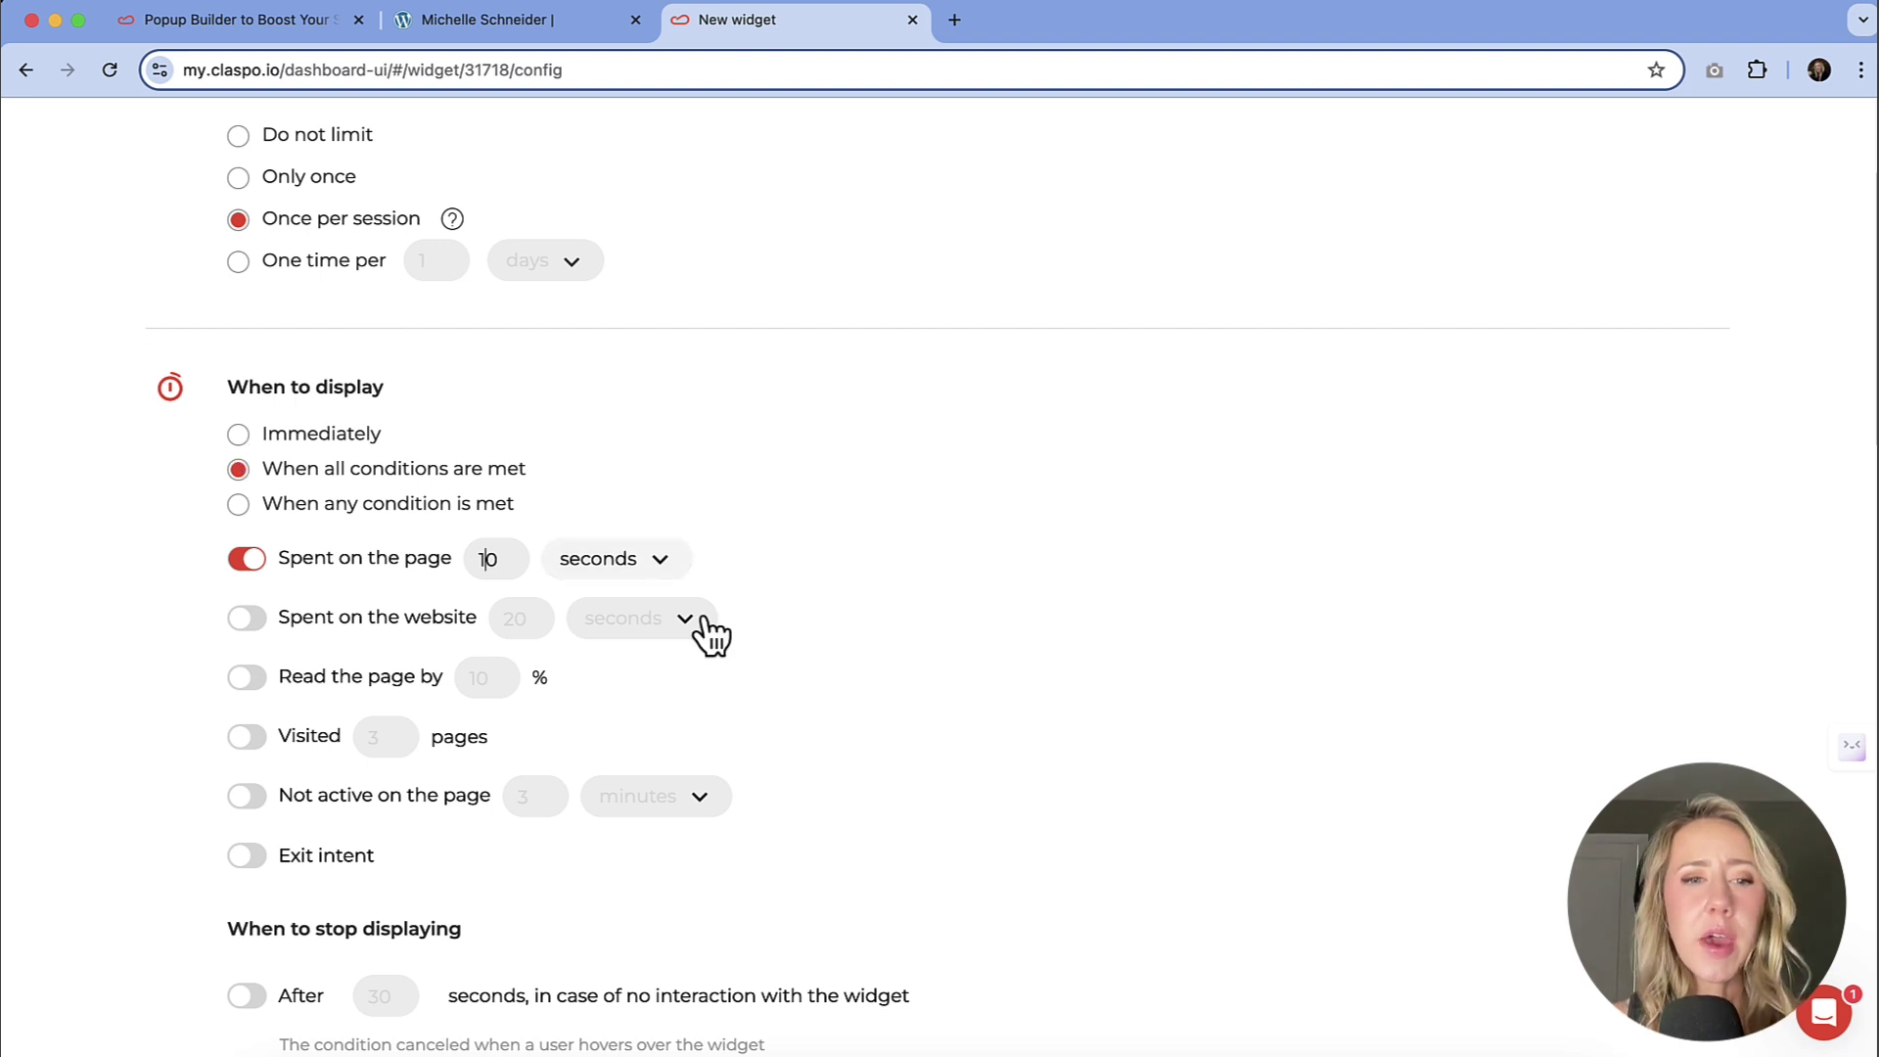
scroll(634, 453, down, 2)
scroll(632, 443, down, 2)
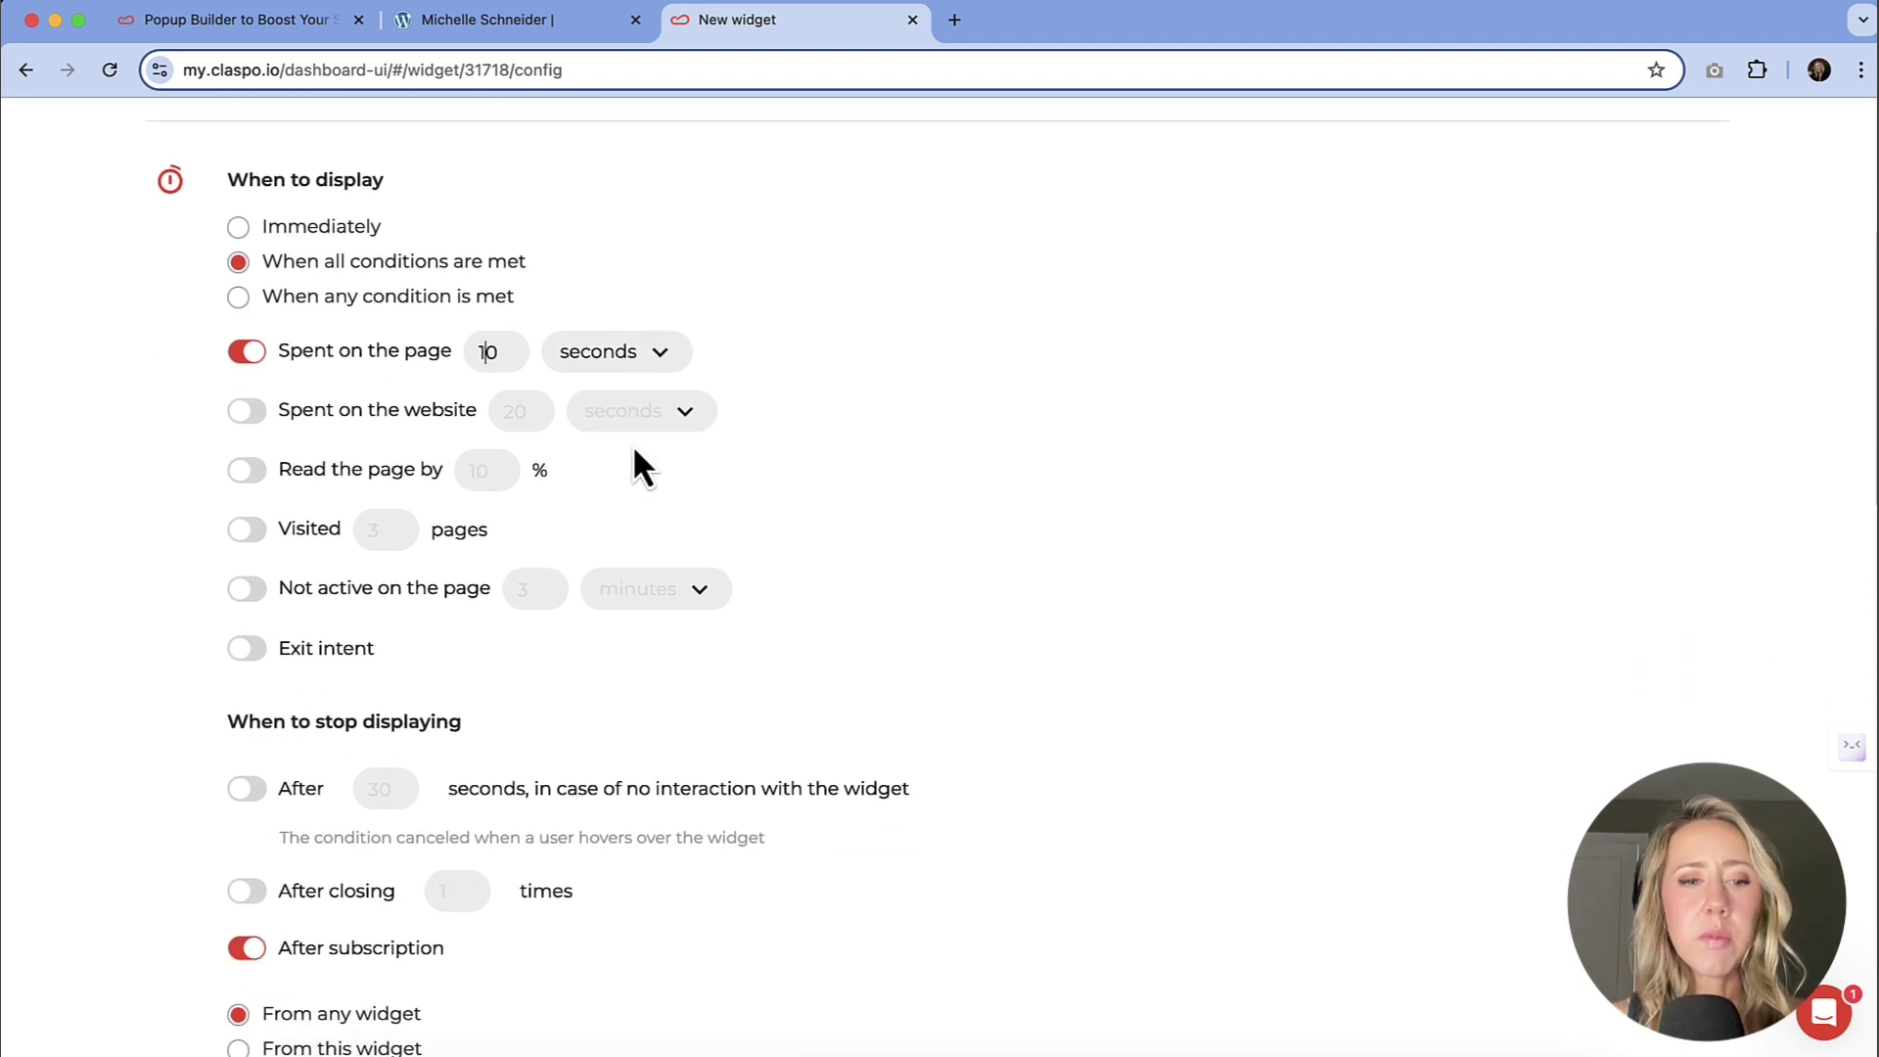
scroll(632, 444, down, 3)
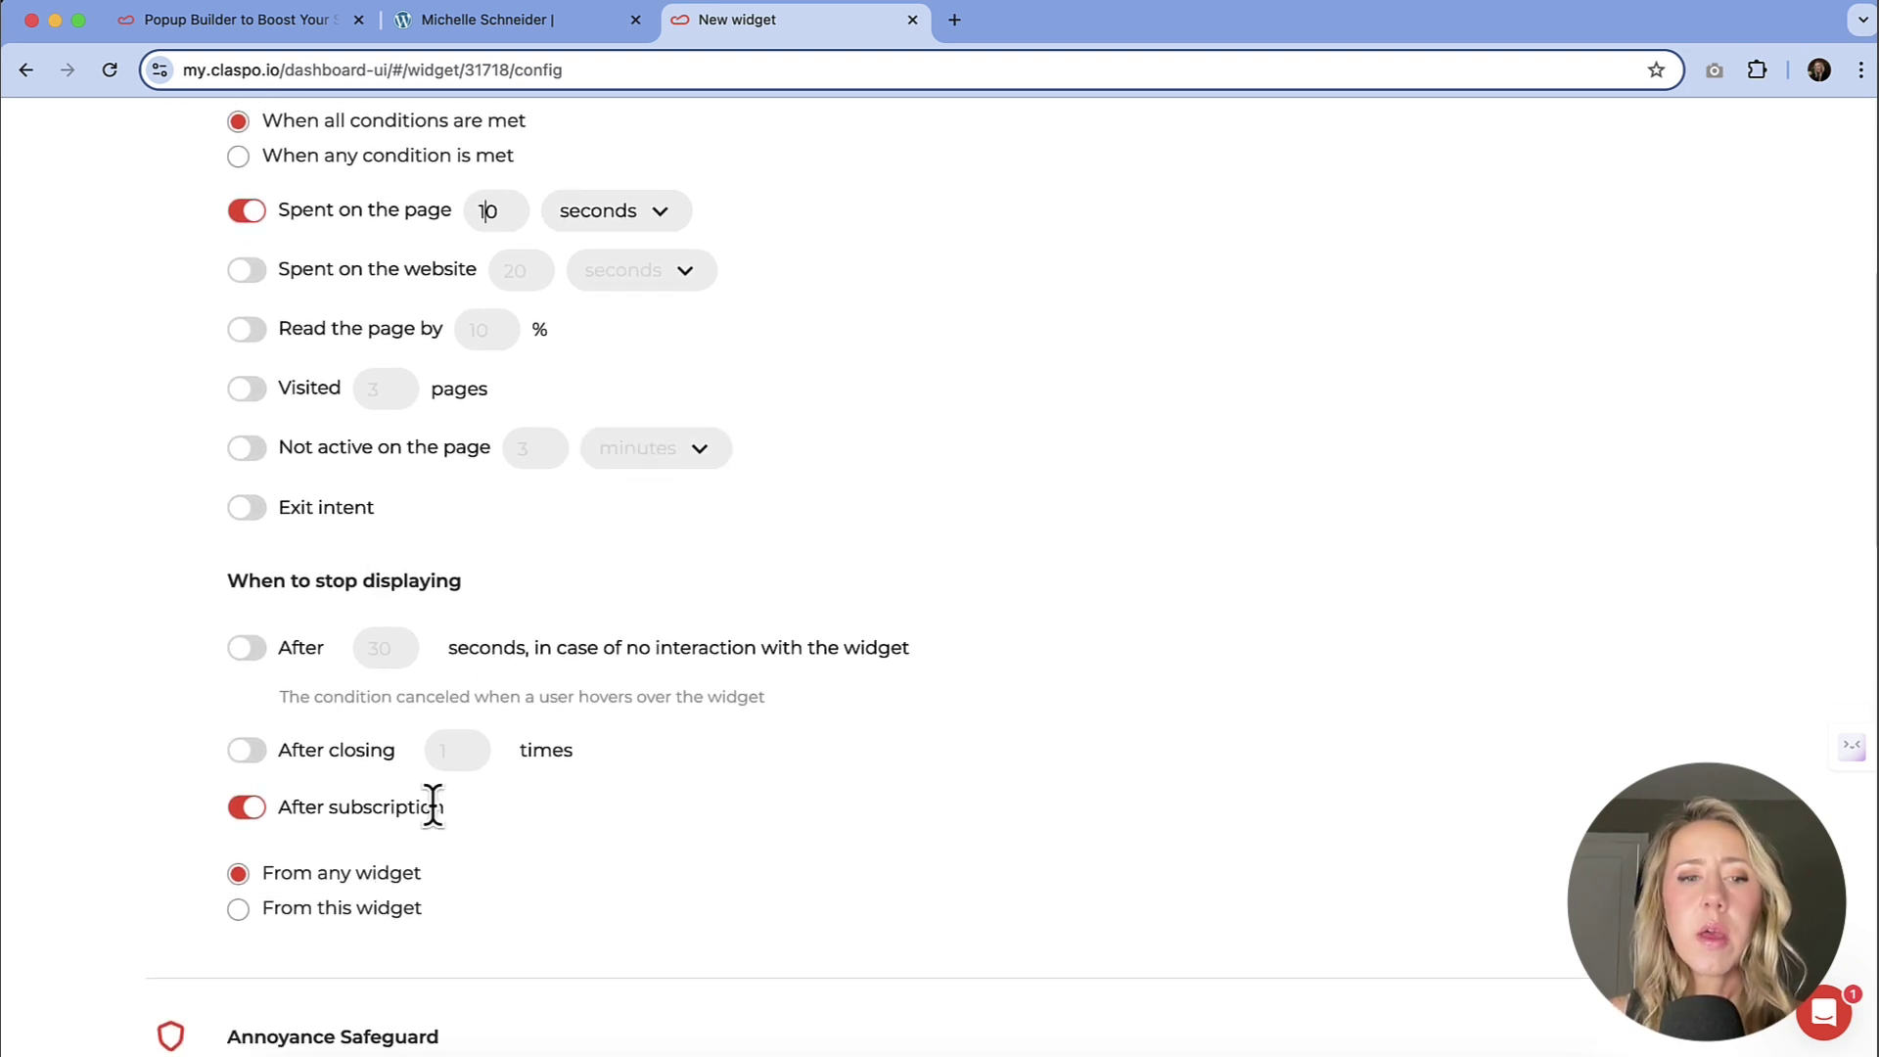
scroll(431, 798, down, 6)
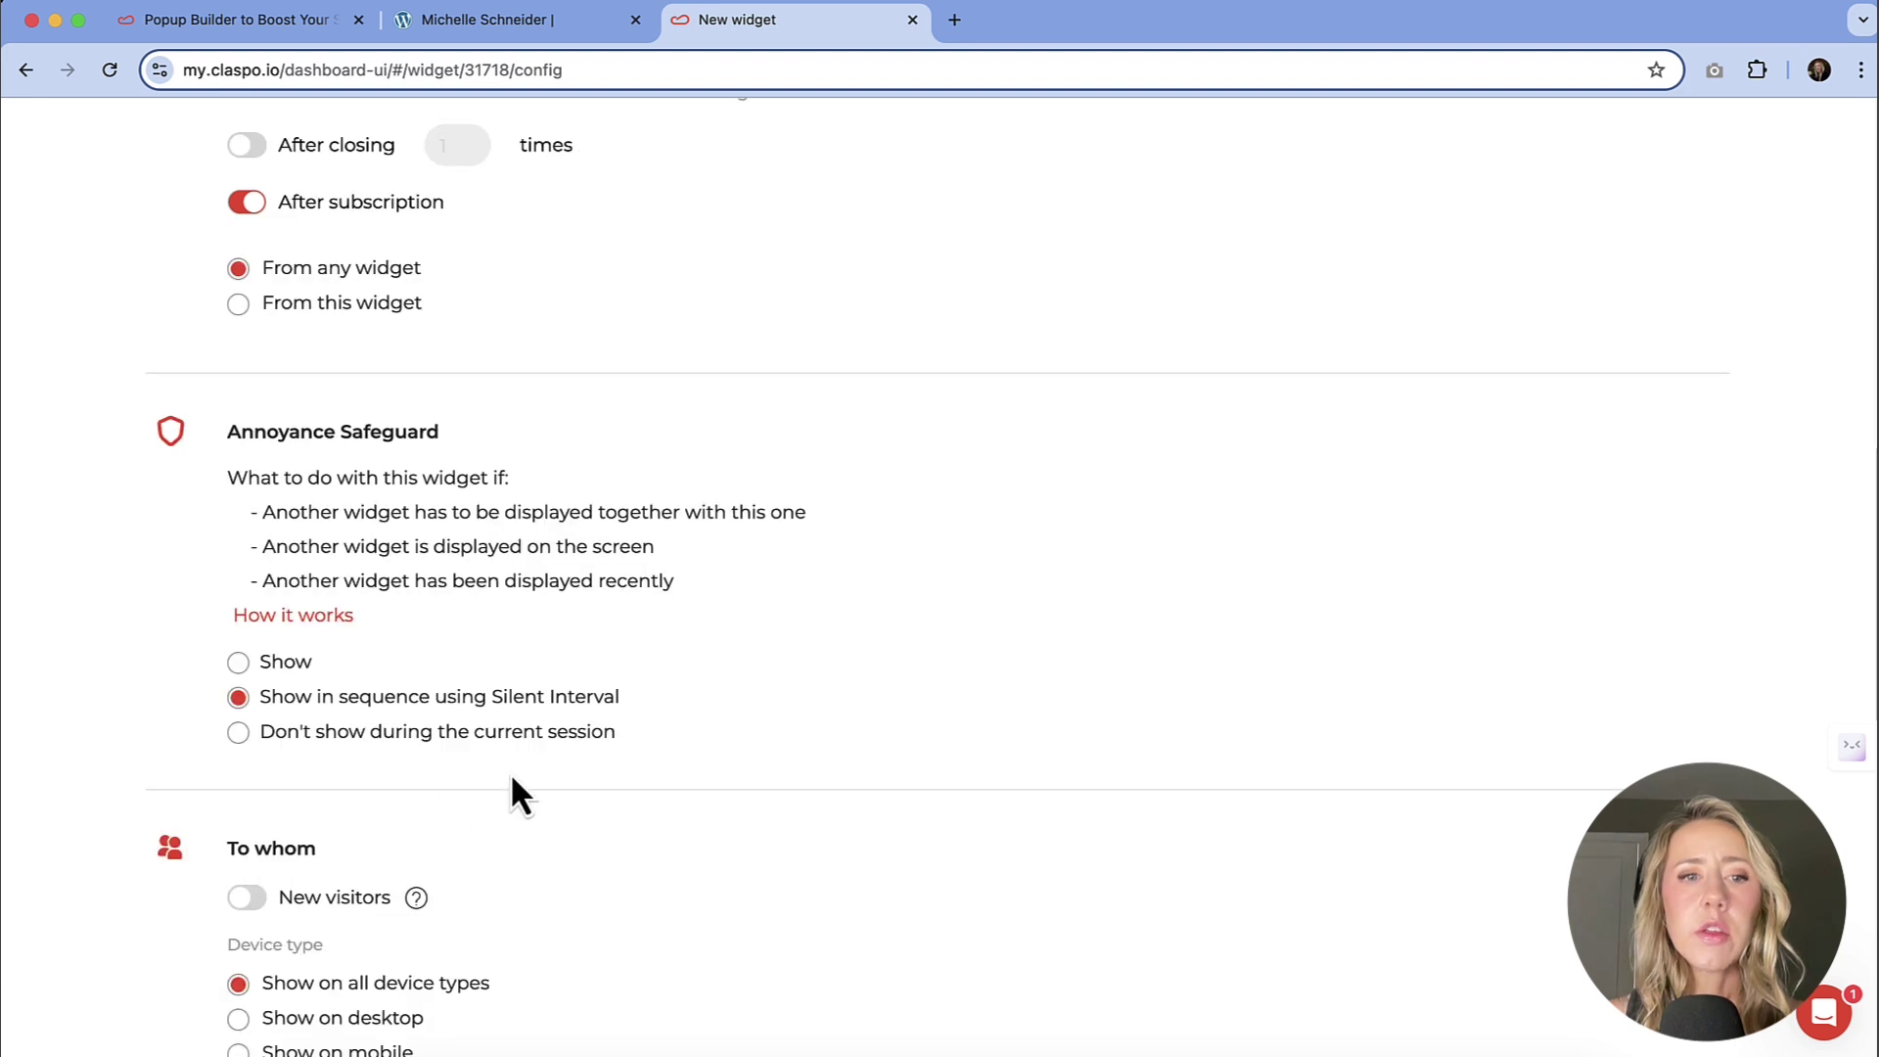
scroll(626, 727, down, 2)
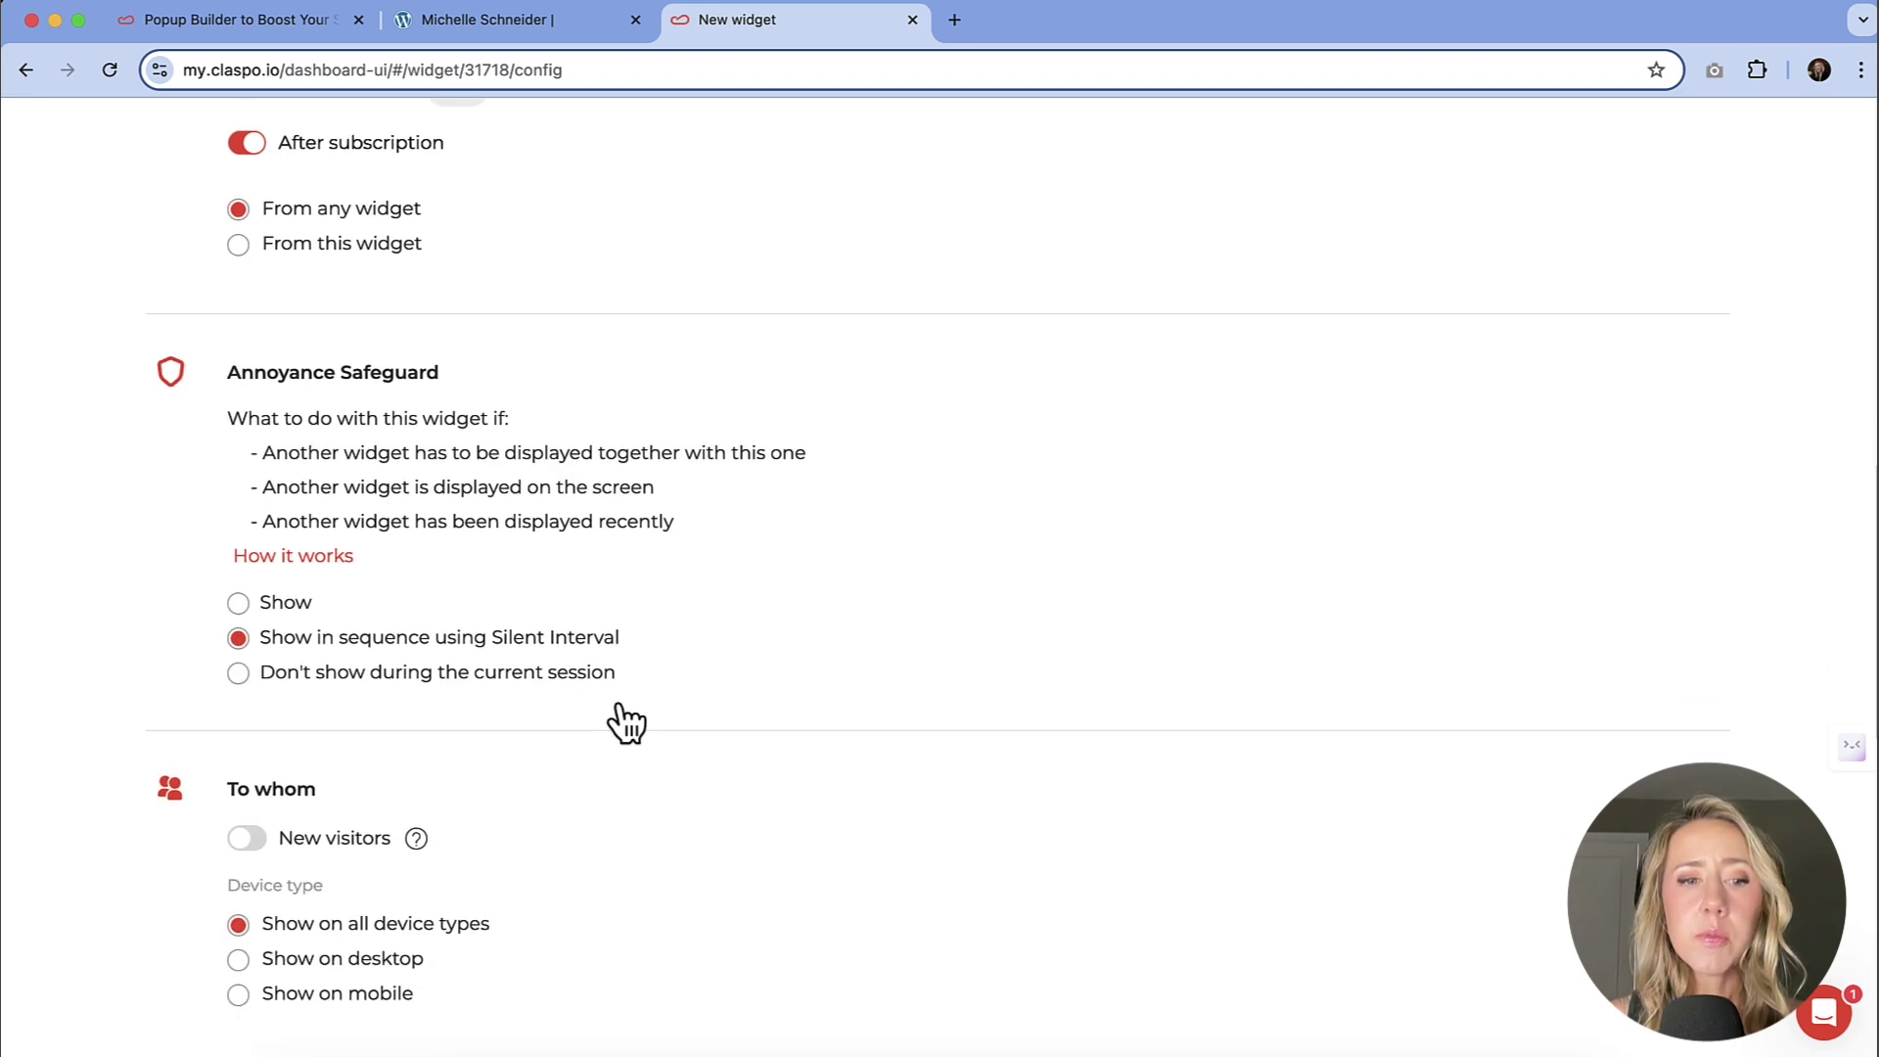
scroll(619, 704, down, 1)
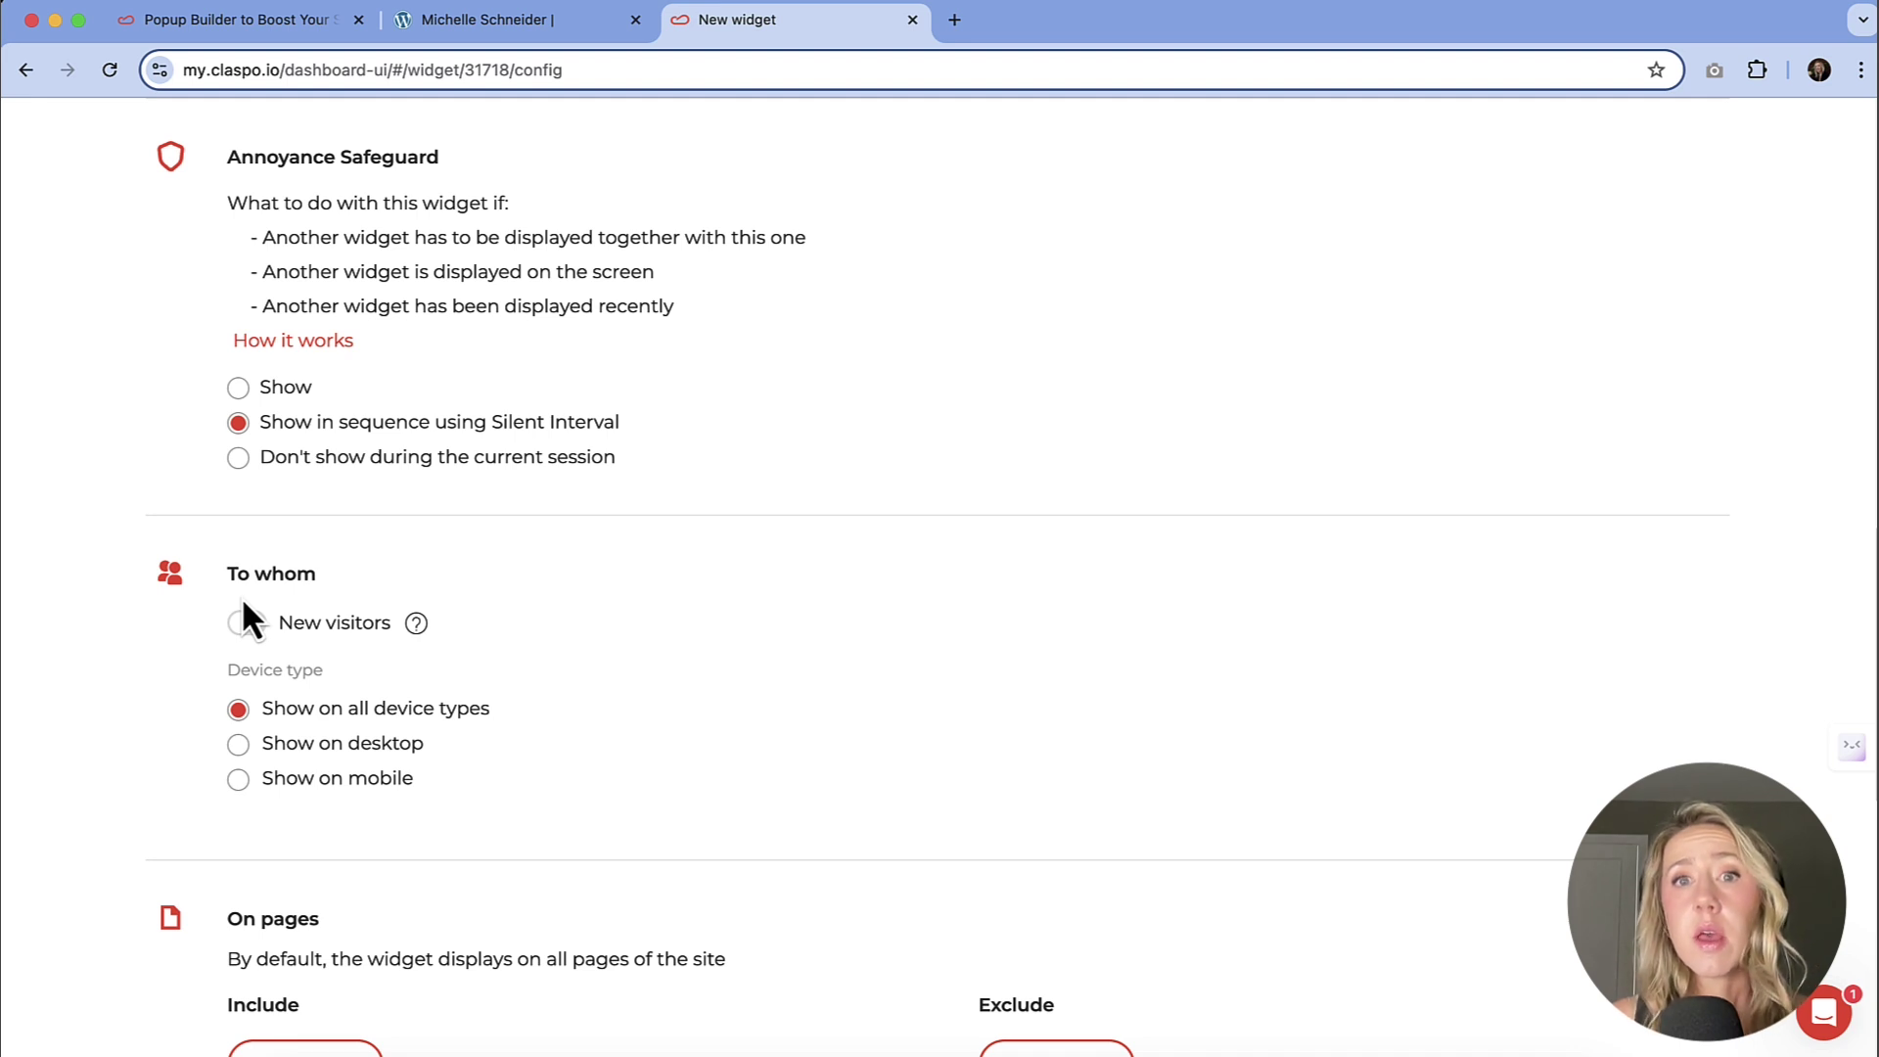
scroll(245, 602, down, 5)
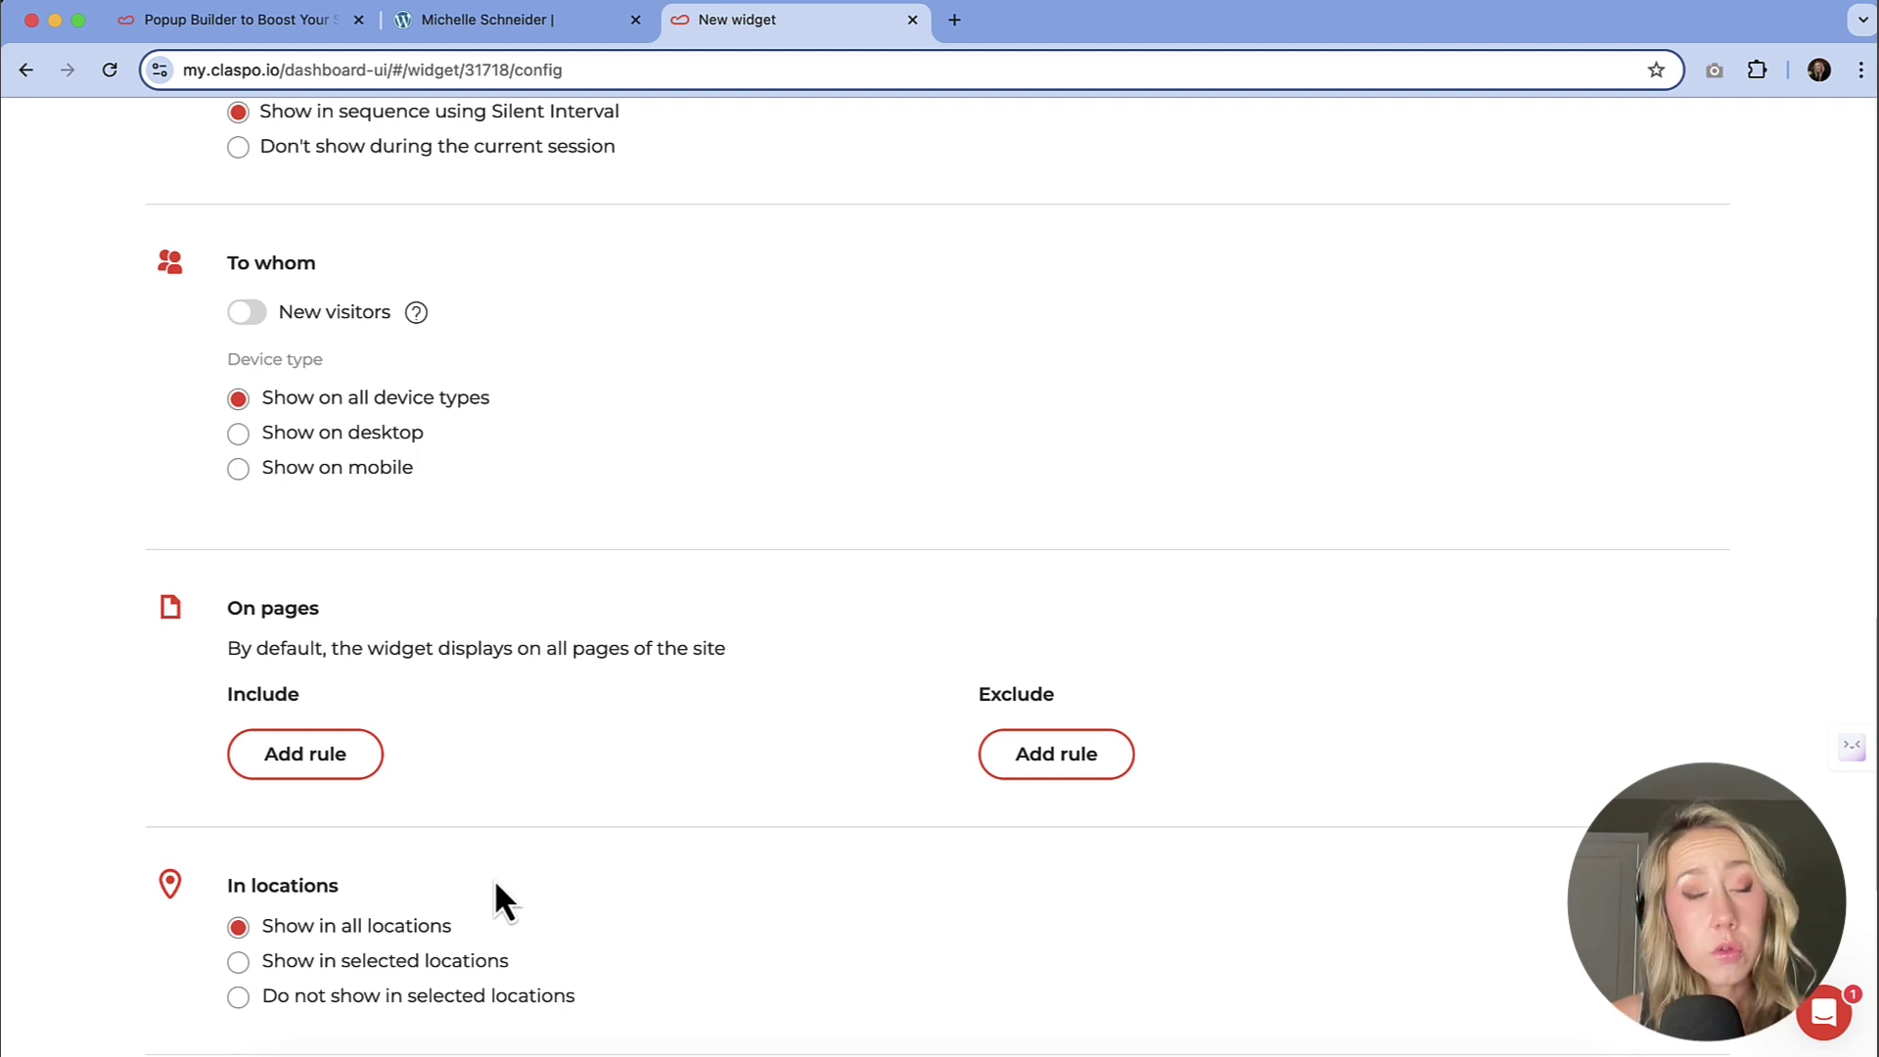
scroll(636, 847, down, 3)
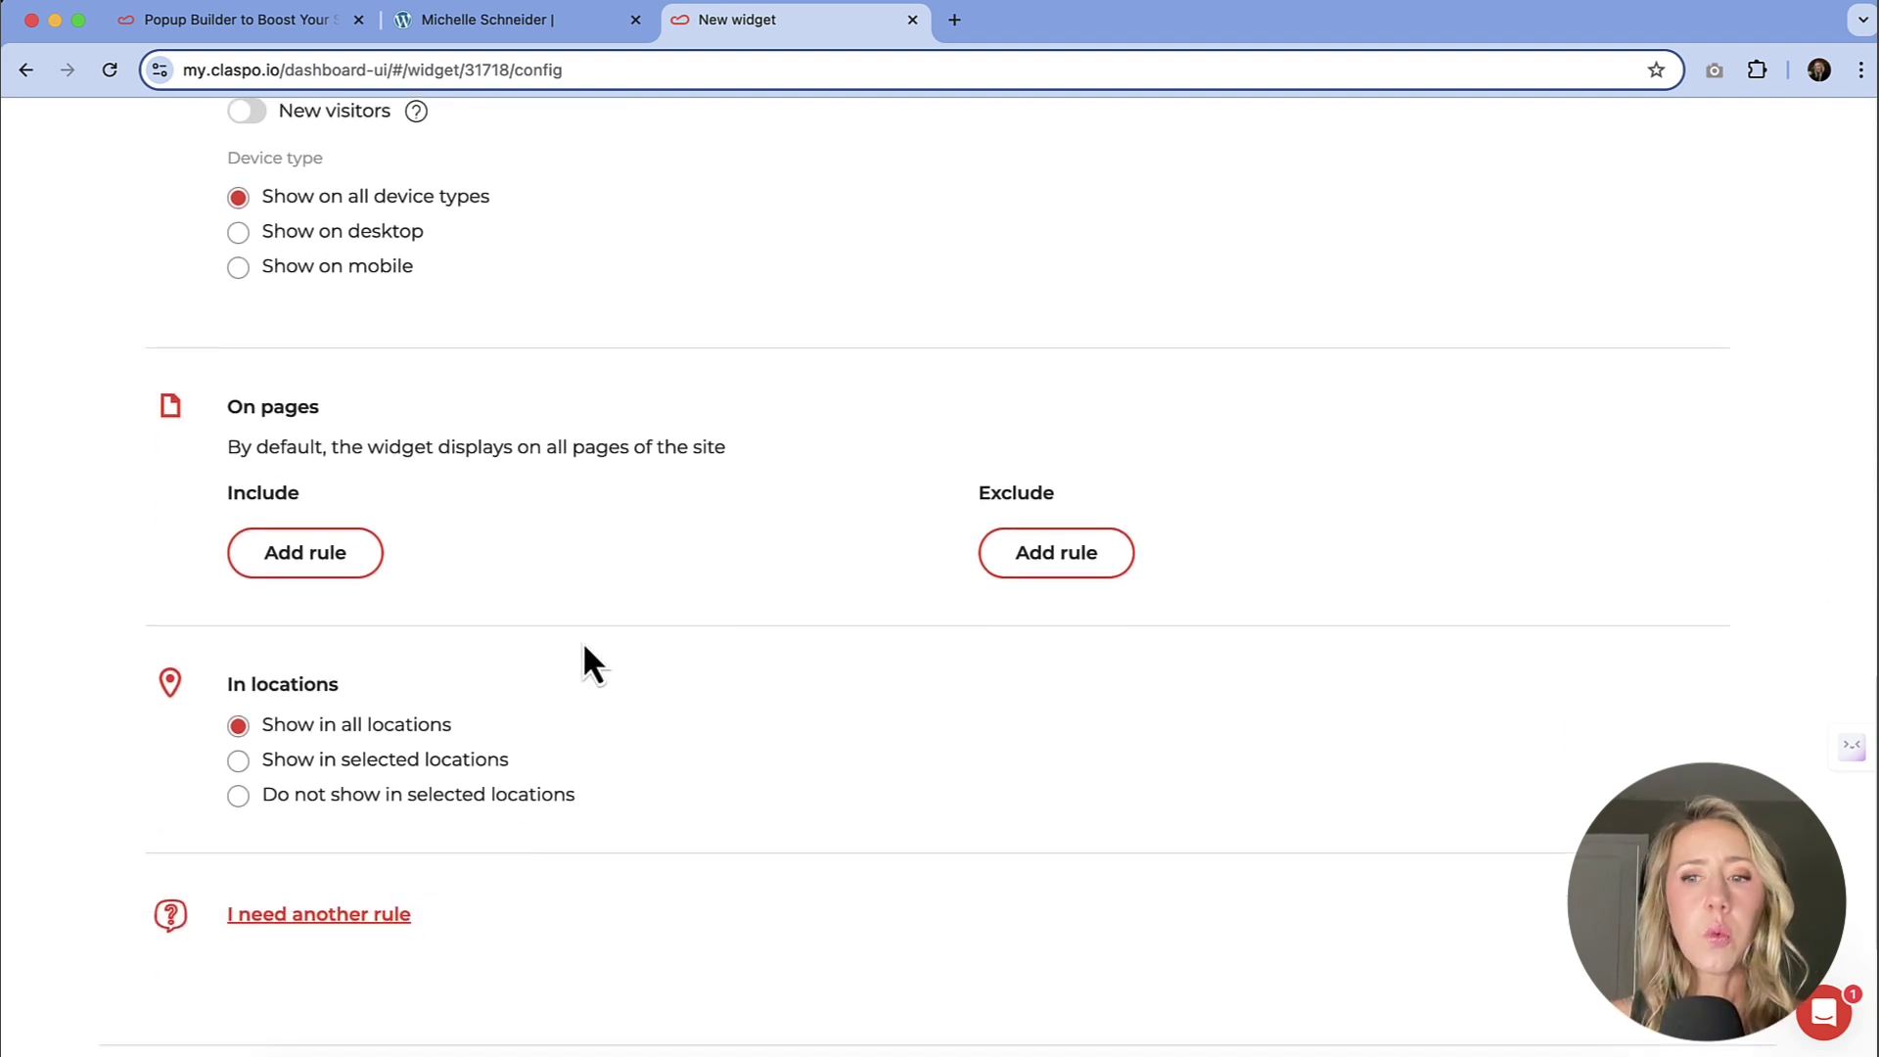
scroll(706, 793, up, 15)
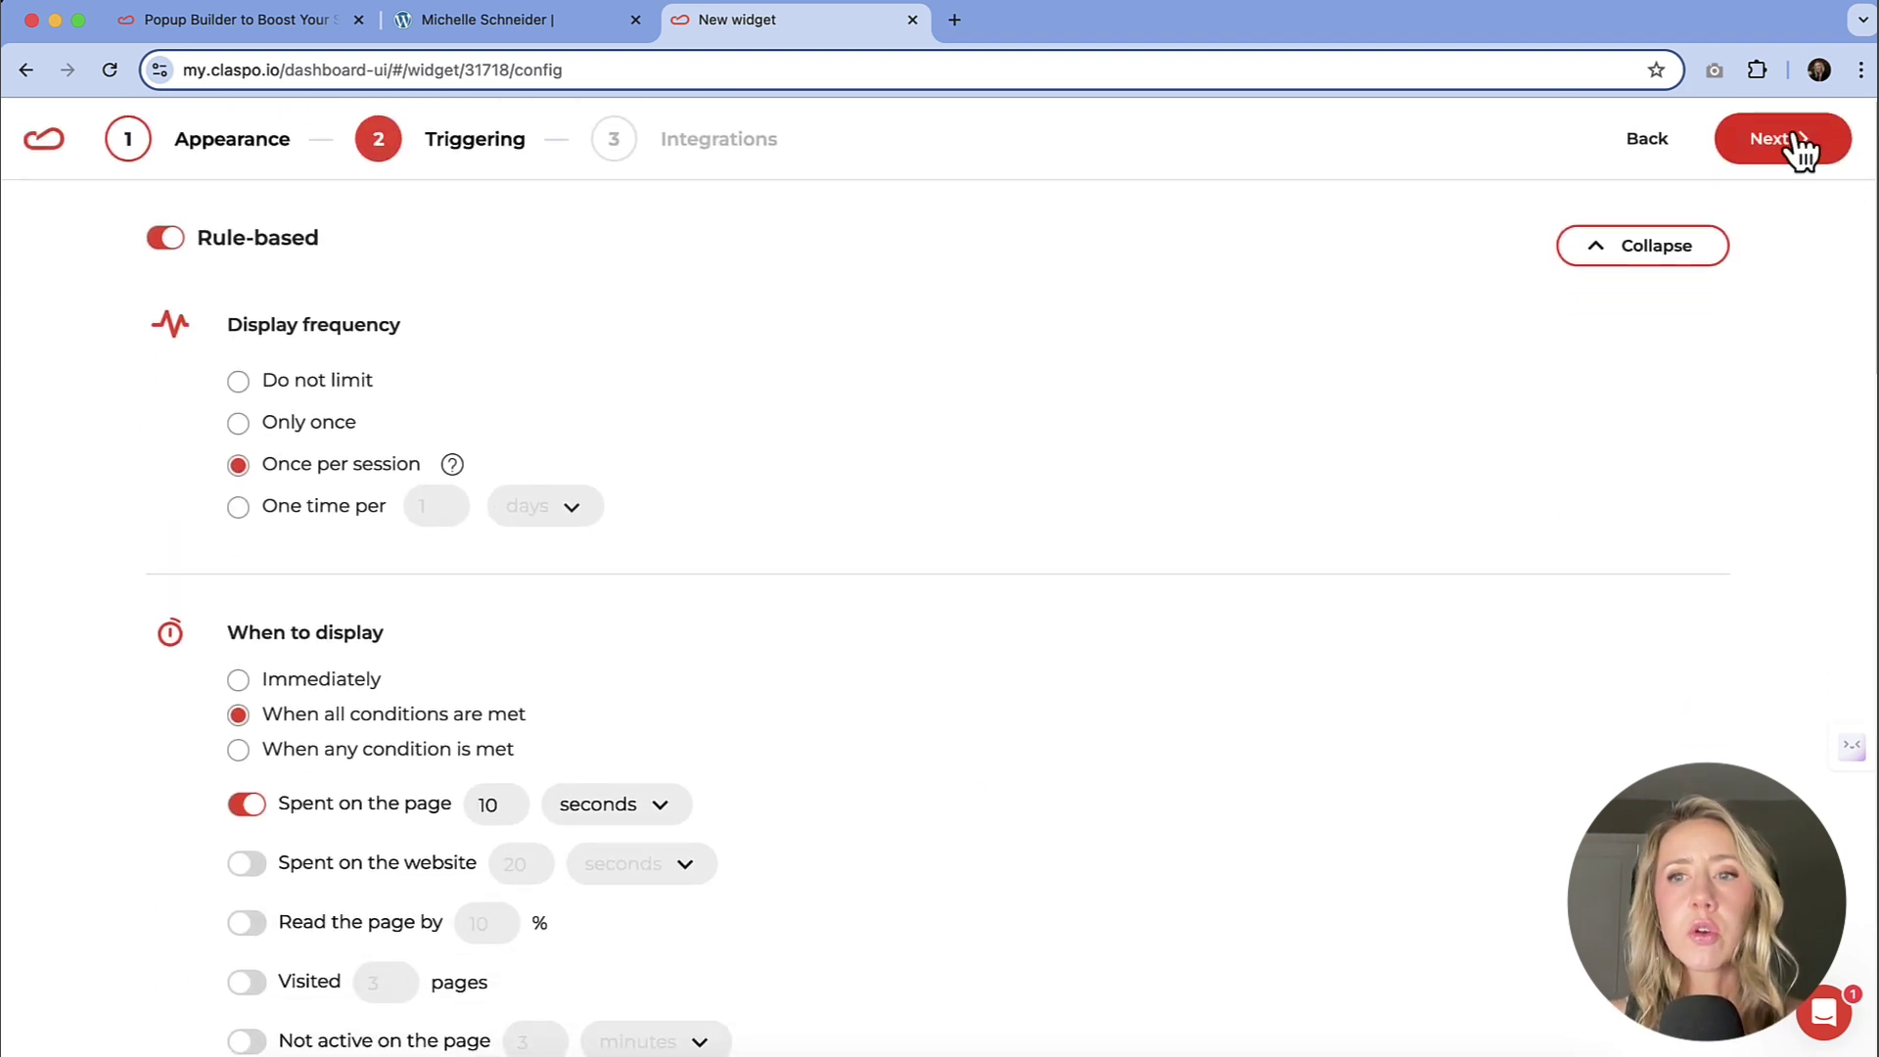
click(1799, 141)
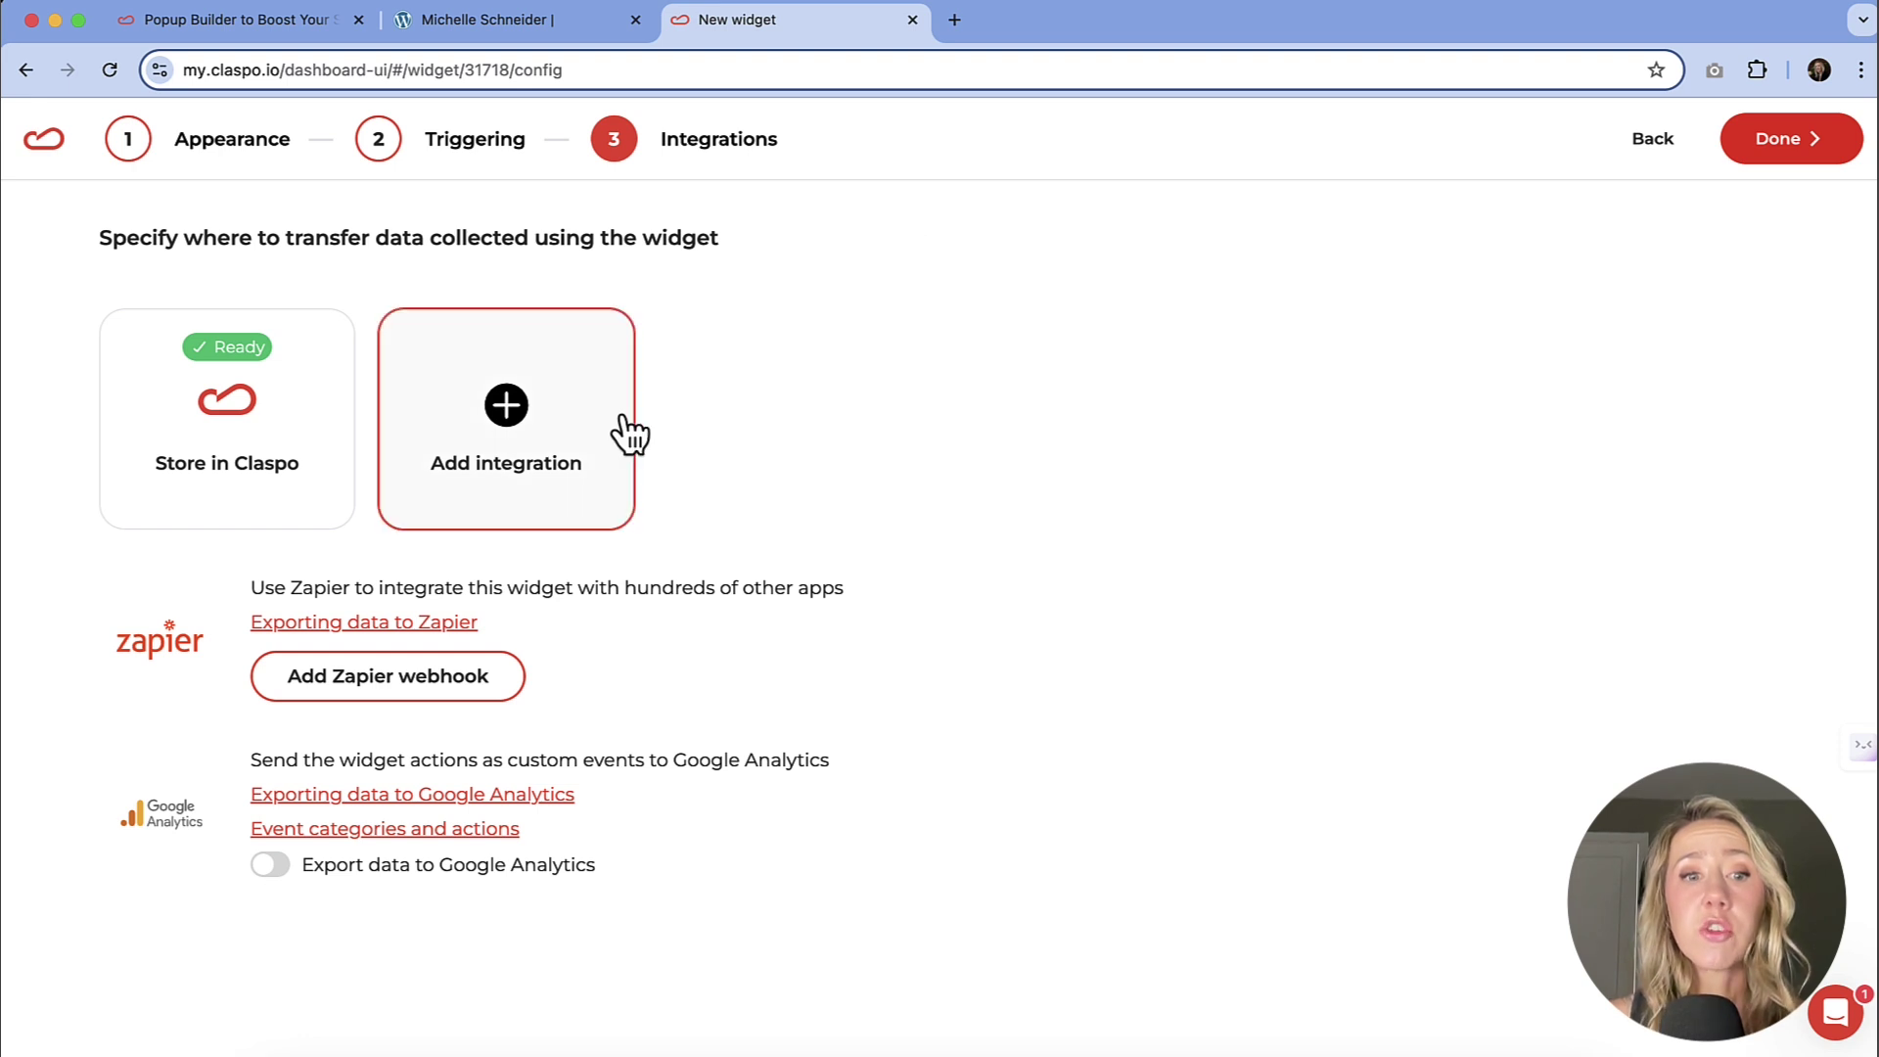
Step: Browse the available email integrations and close the list without adding one, keeping Store in Claspo
click(562, 429)
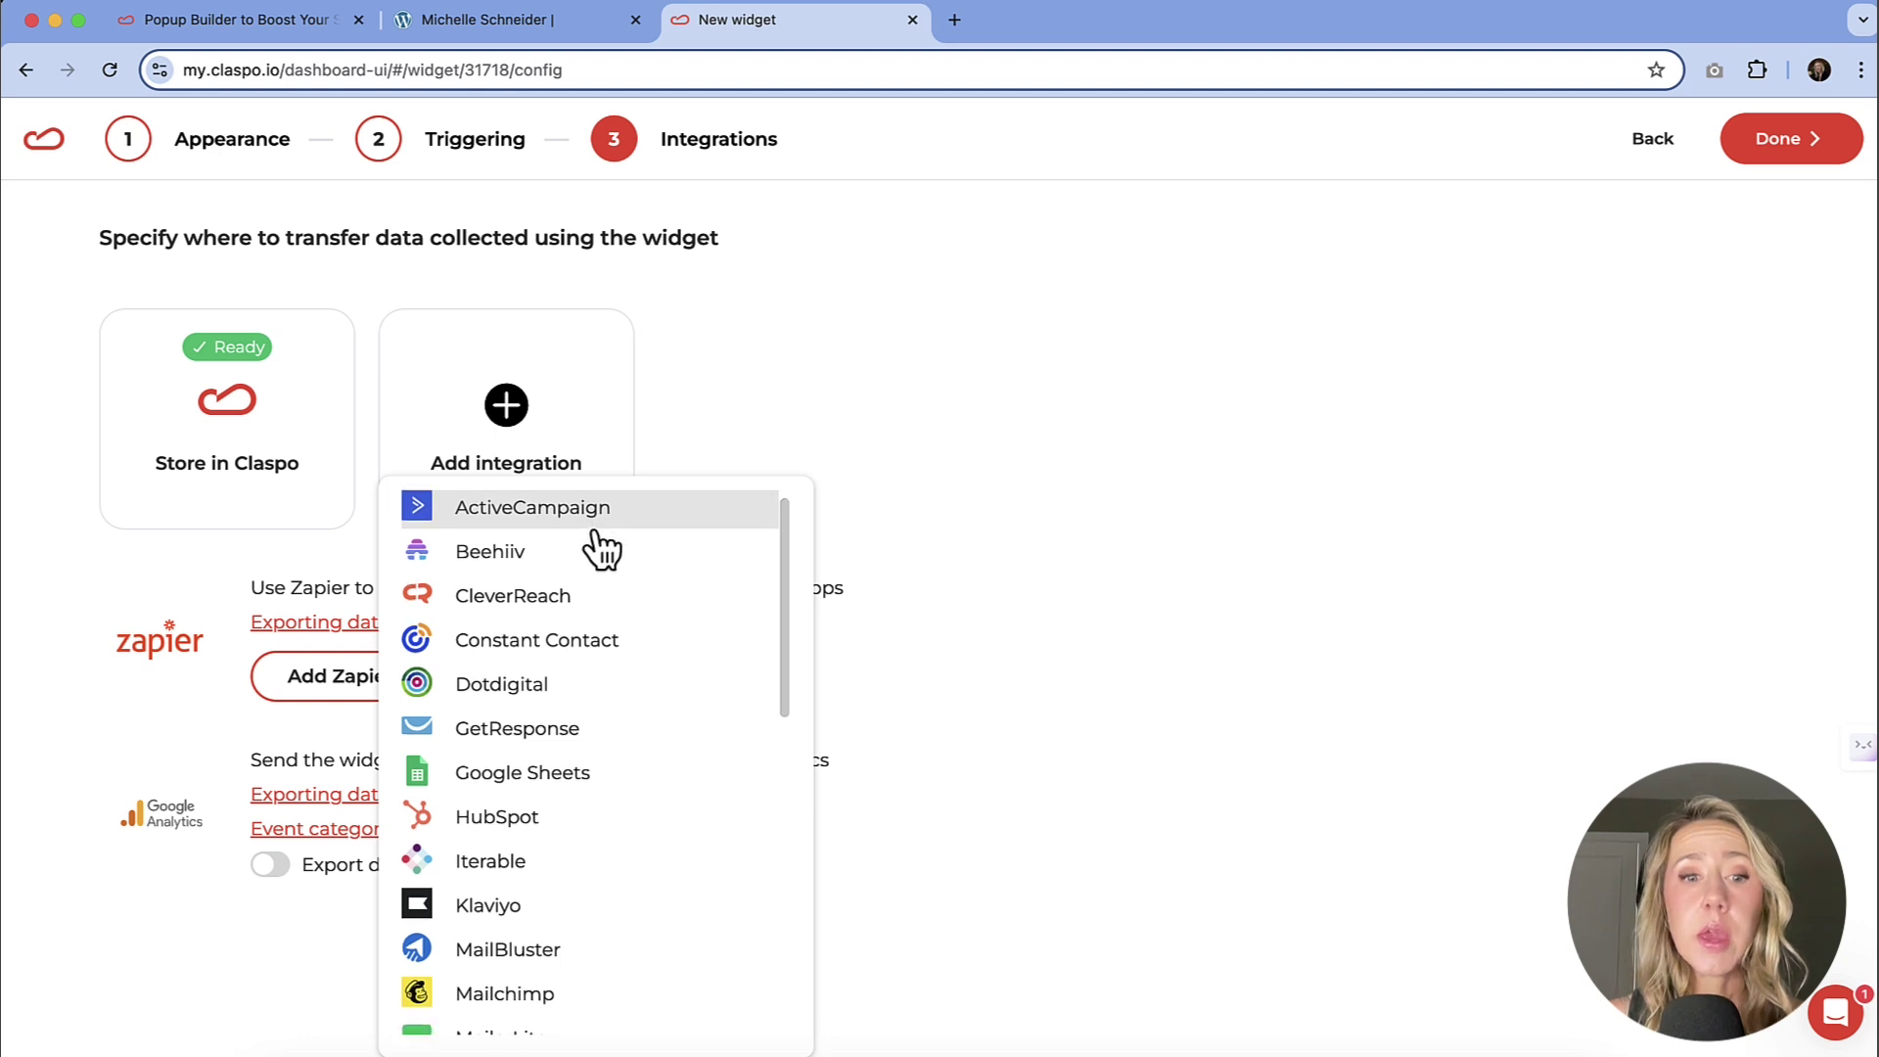
scroll(612, 658, down, 4)
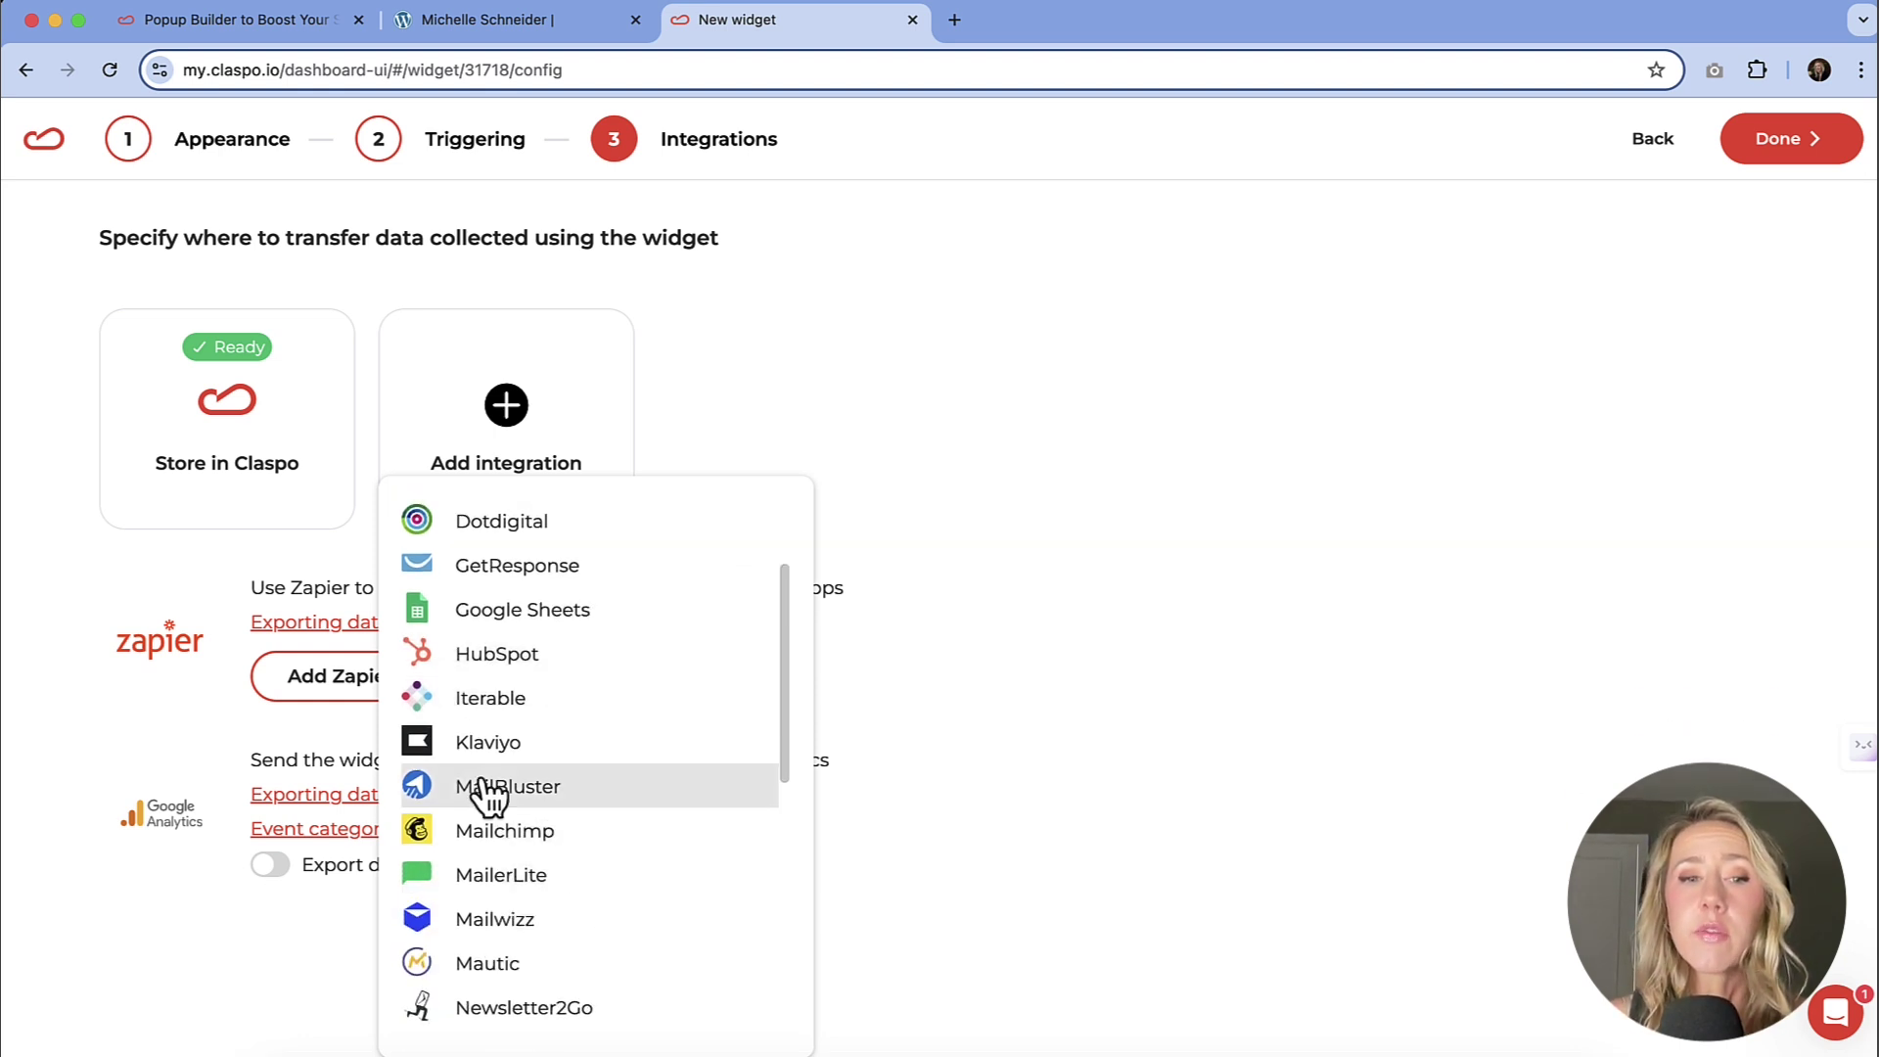
scroll(579, 672, down, 5)
scroll(580, 673, down, 3)
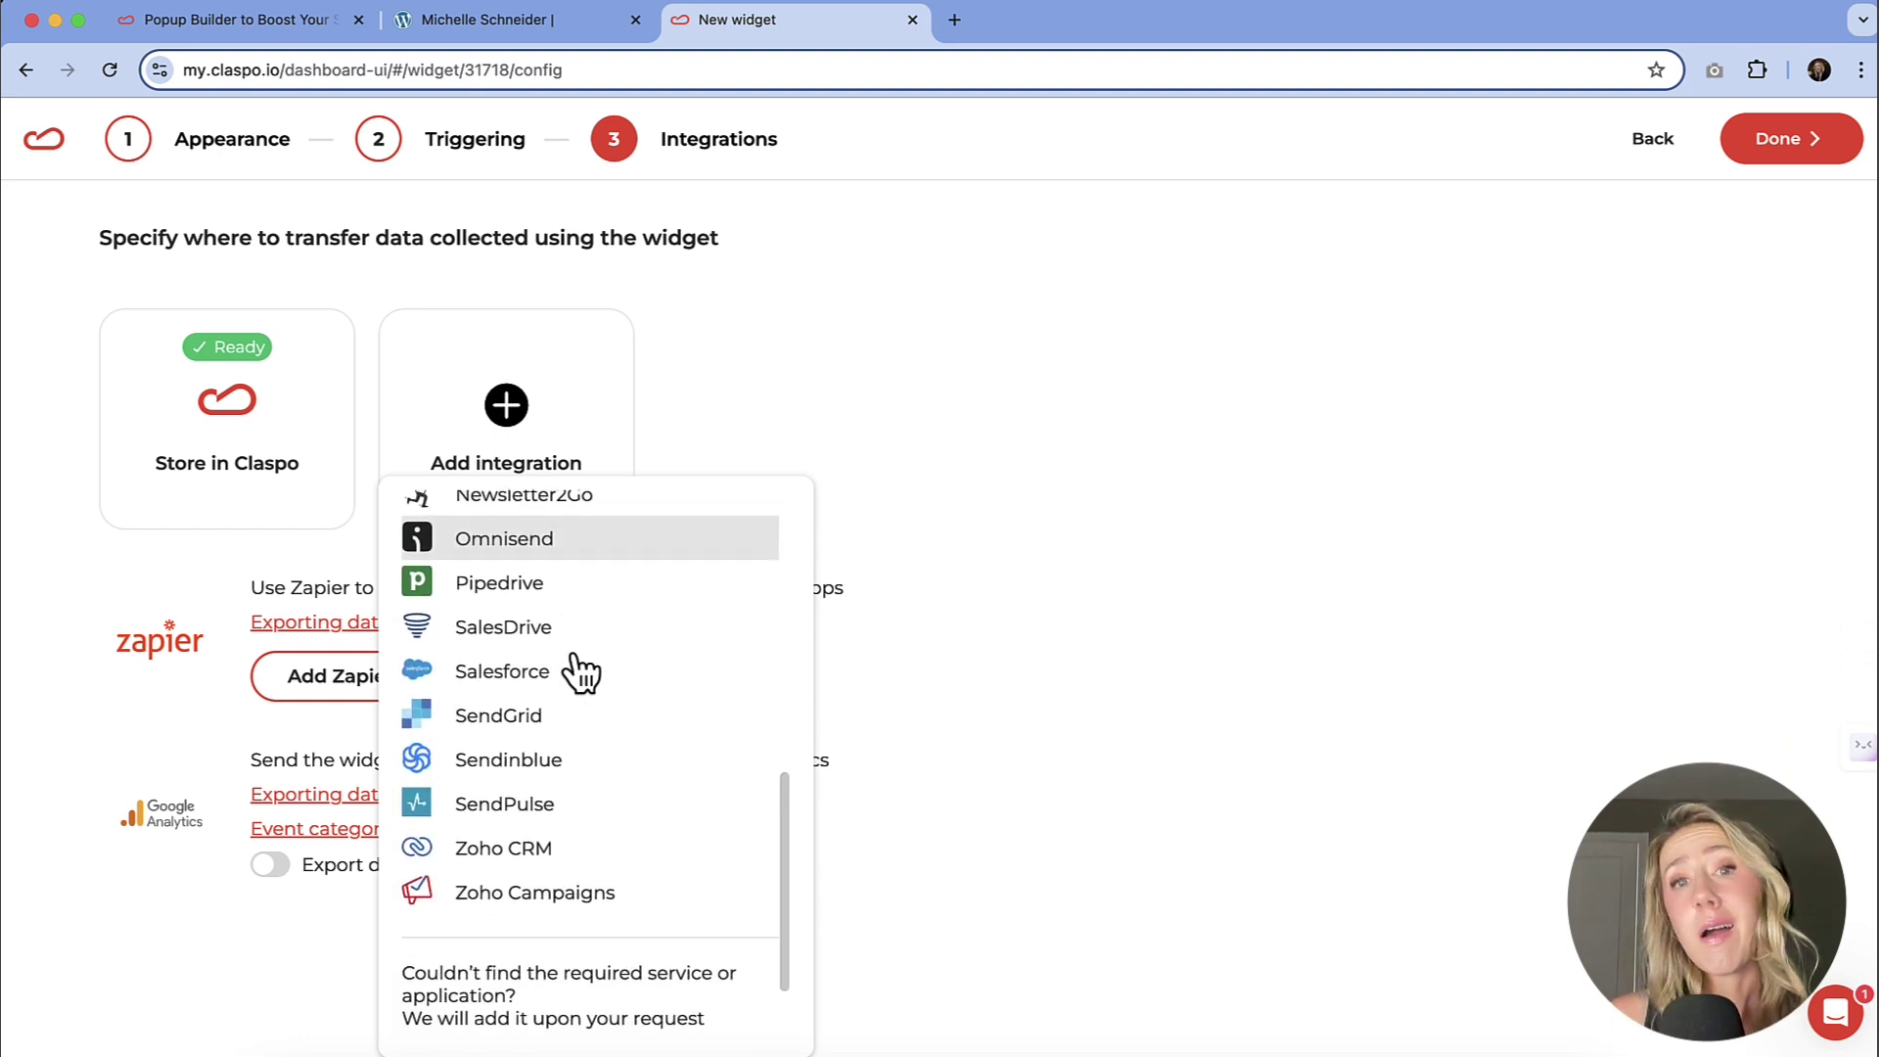
click(895, 419)
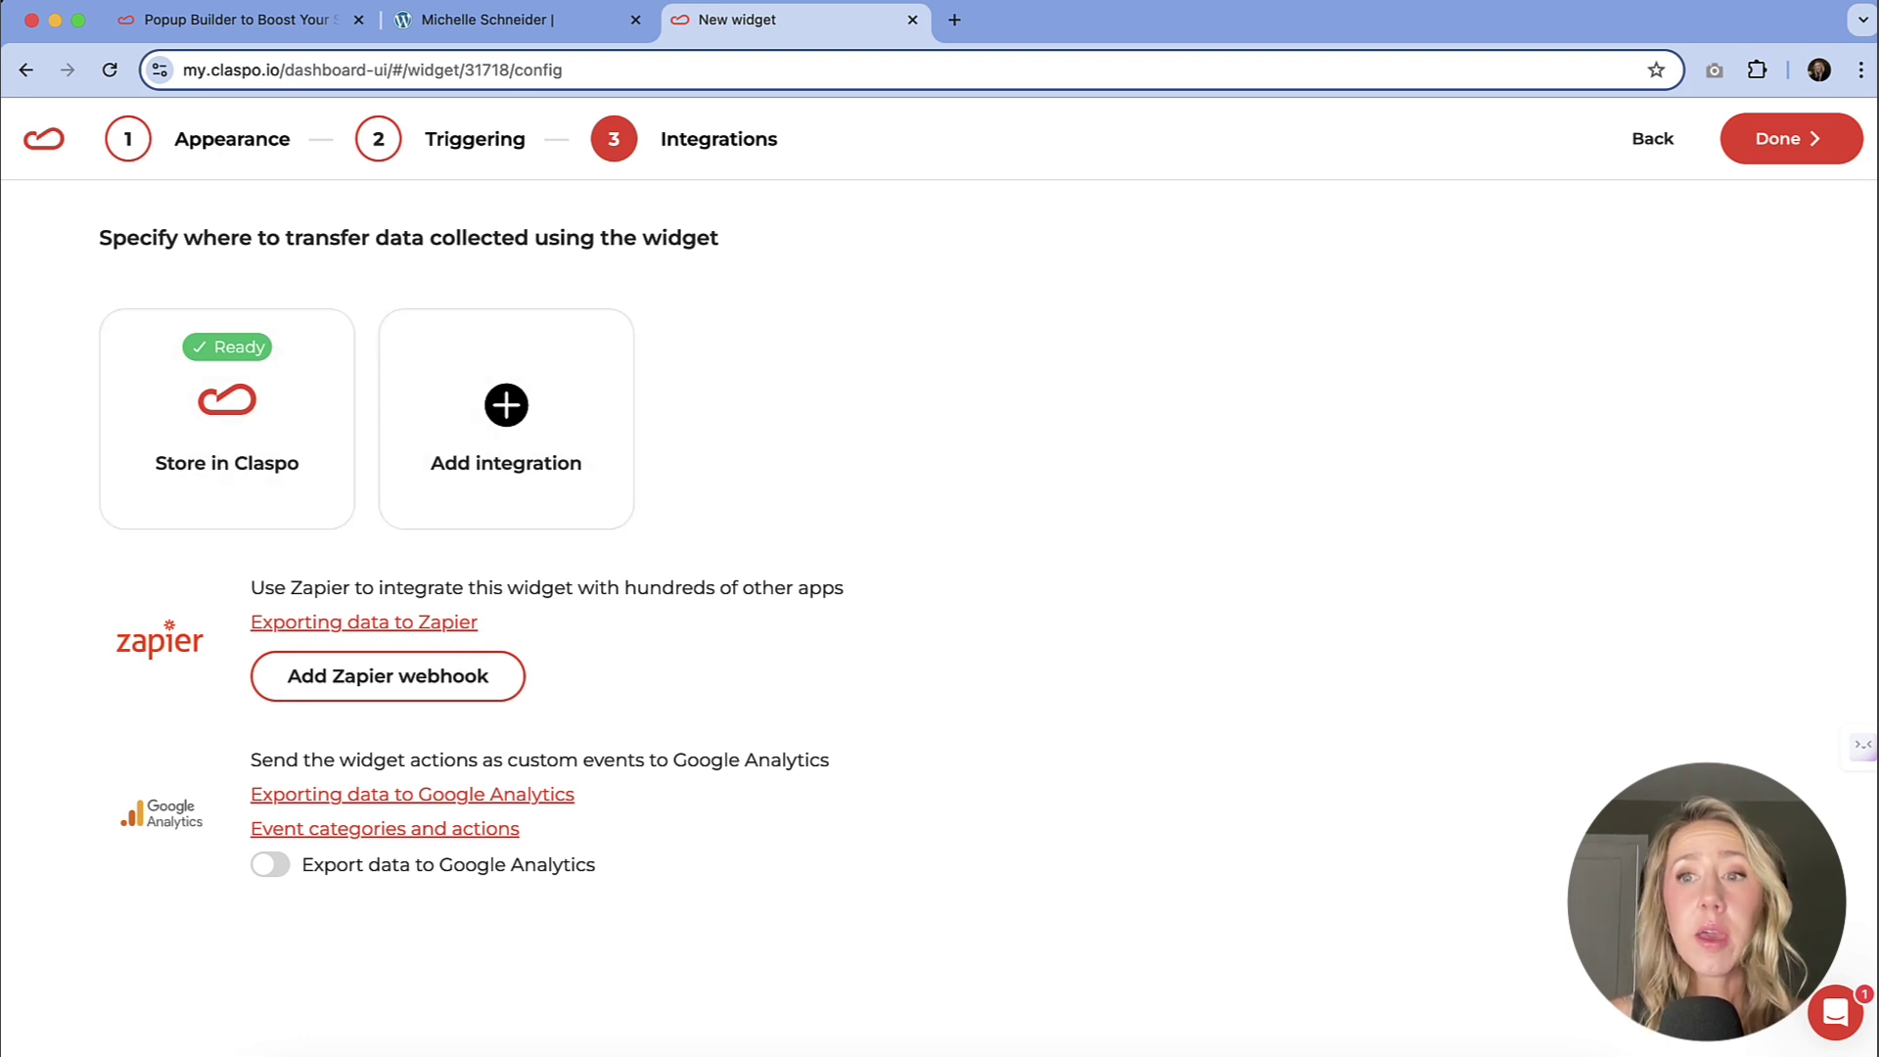
Step: Finish the widget setup and rename it from 'New widget' to '20% Off Bar'
click(1784, 161)
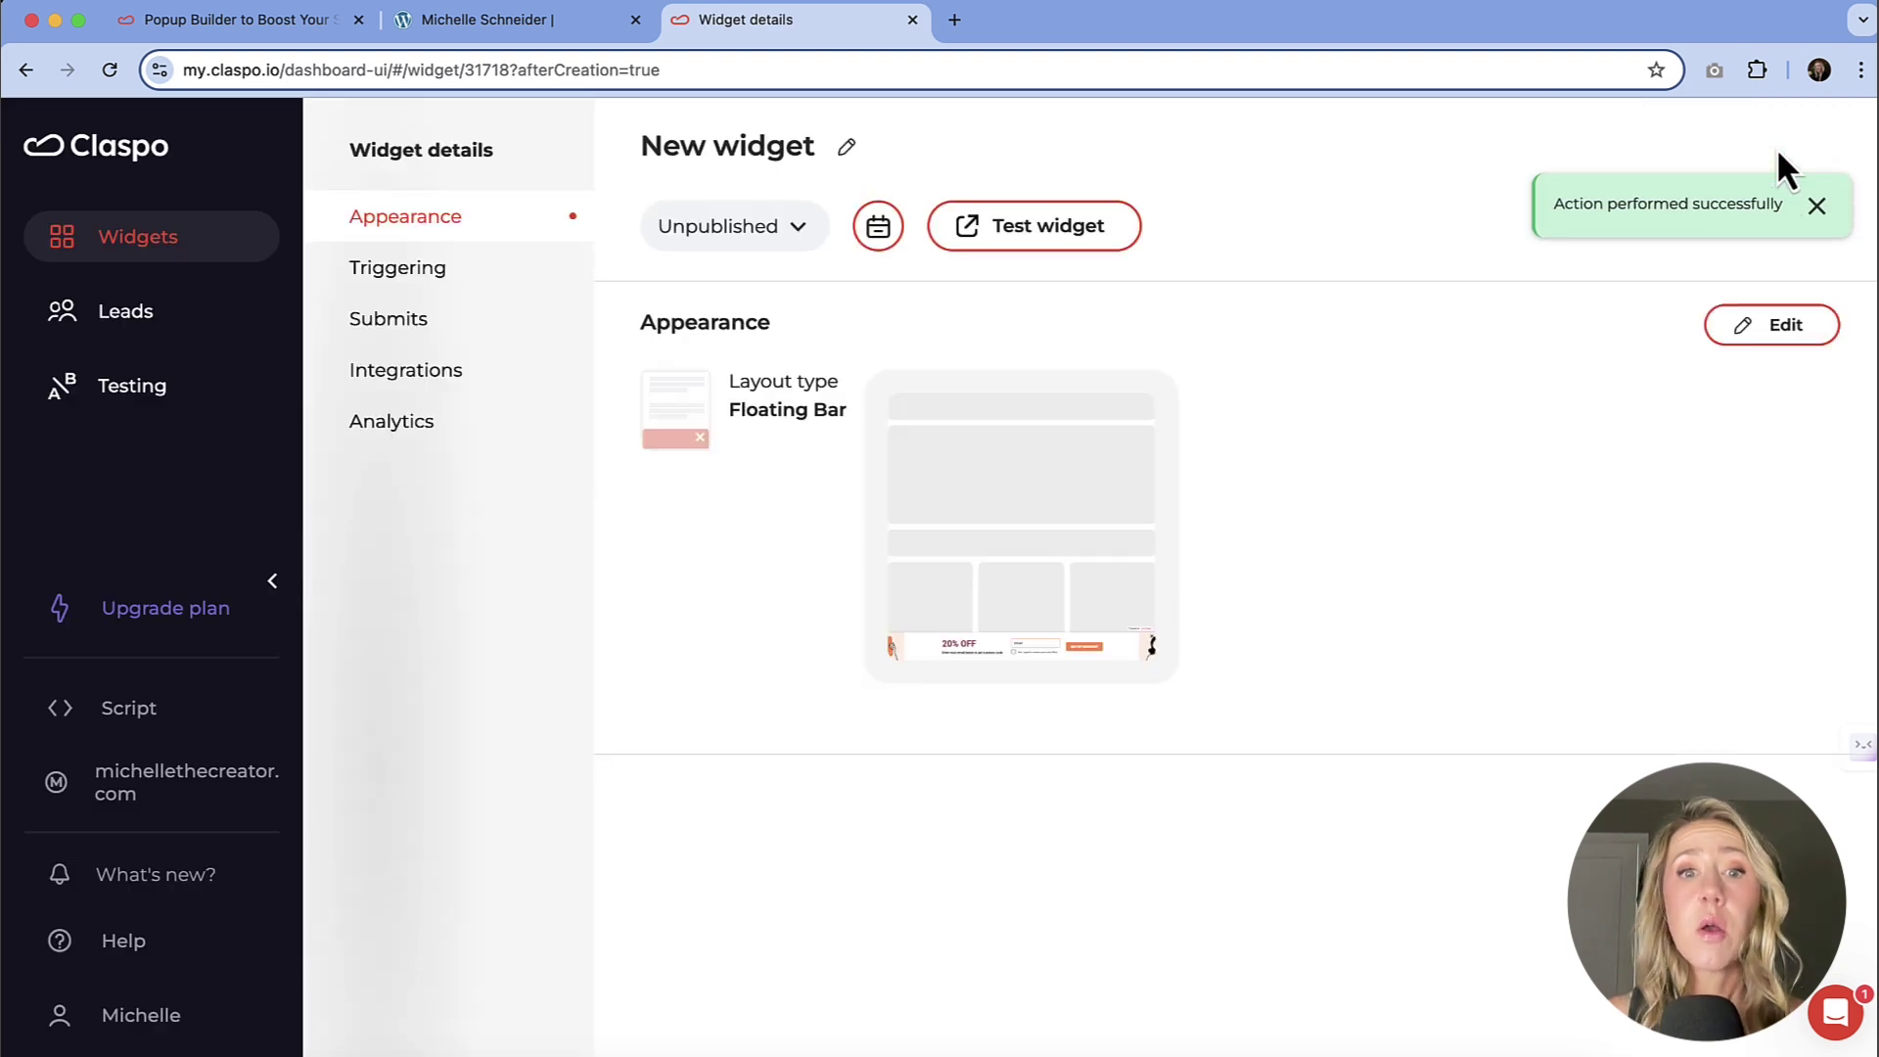
click(848, 149)
triple_click(755, 145)
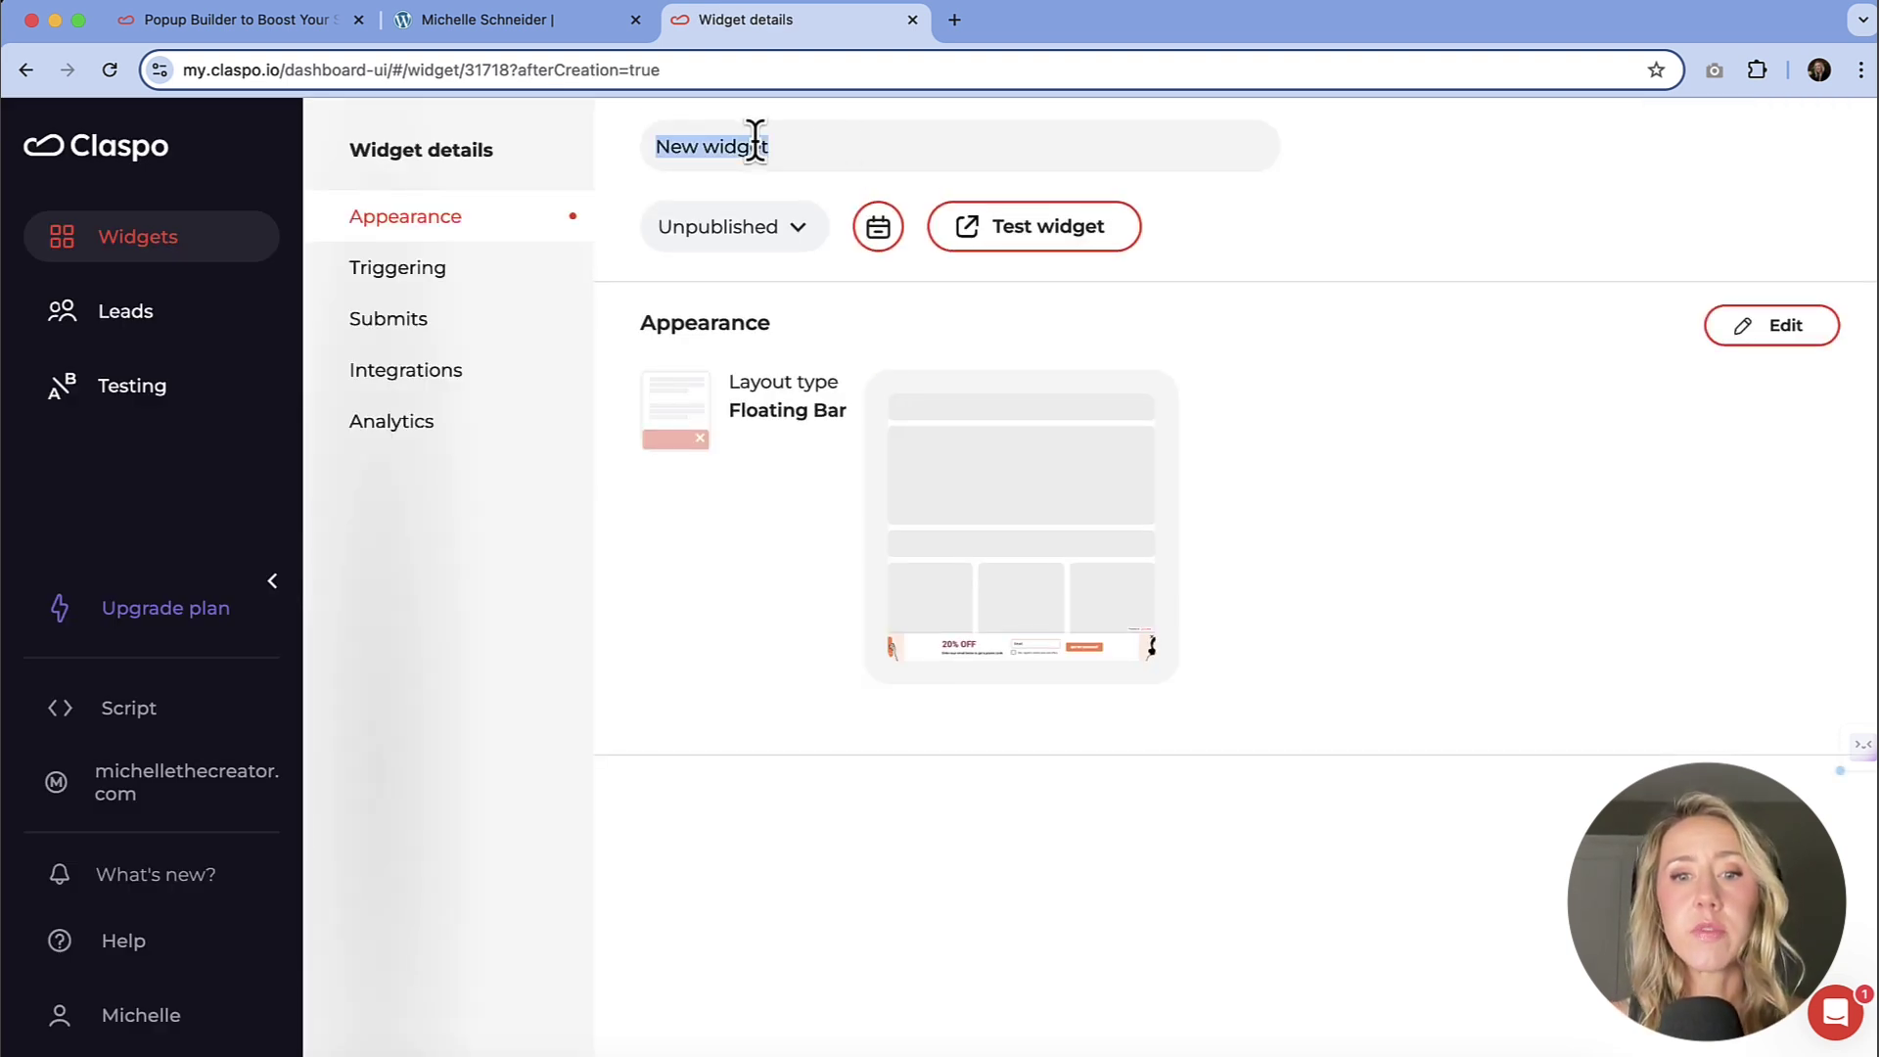
text(20% )
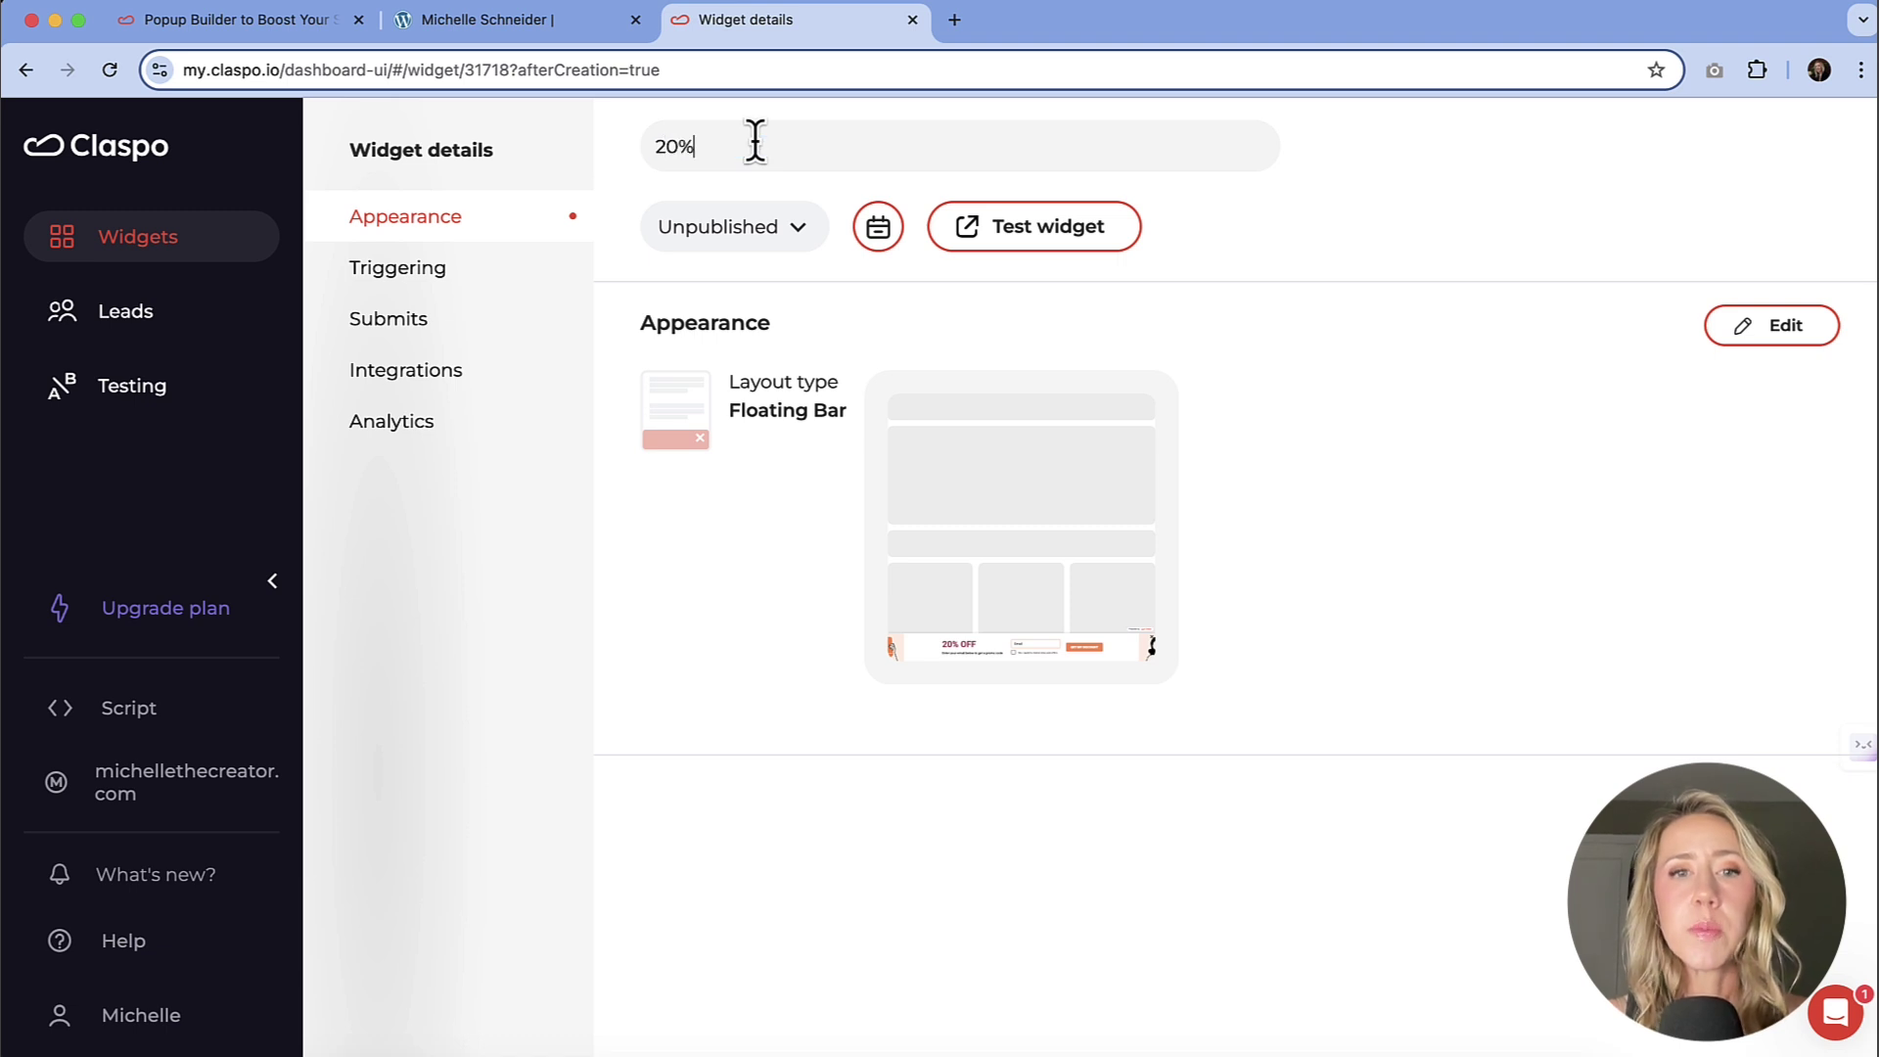
text(Off Bar)
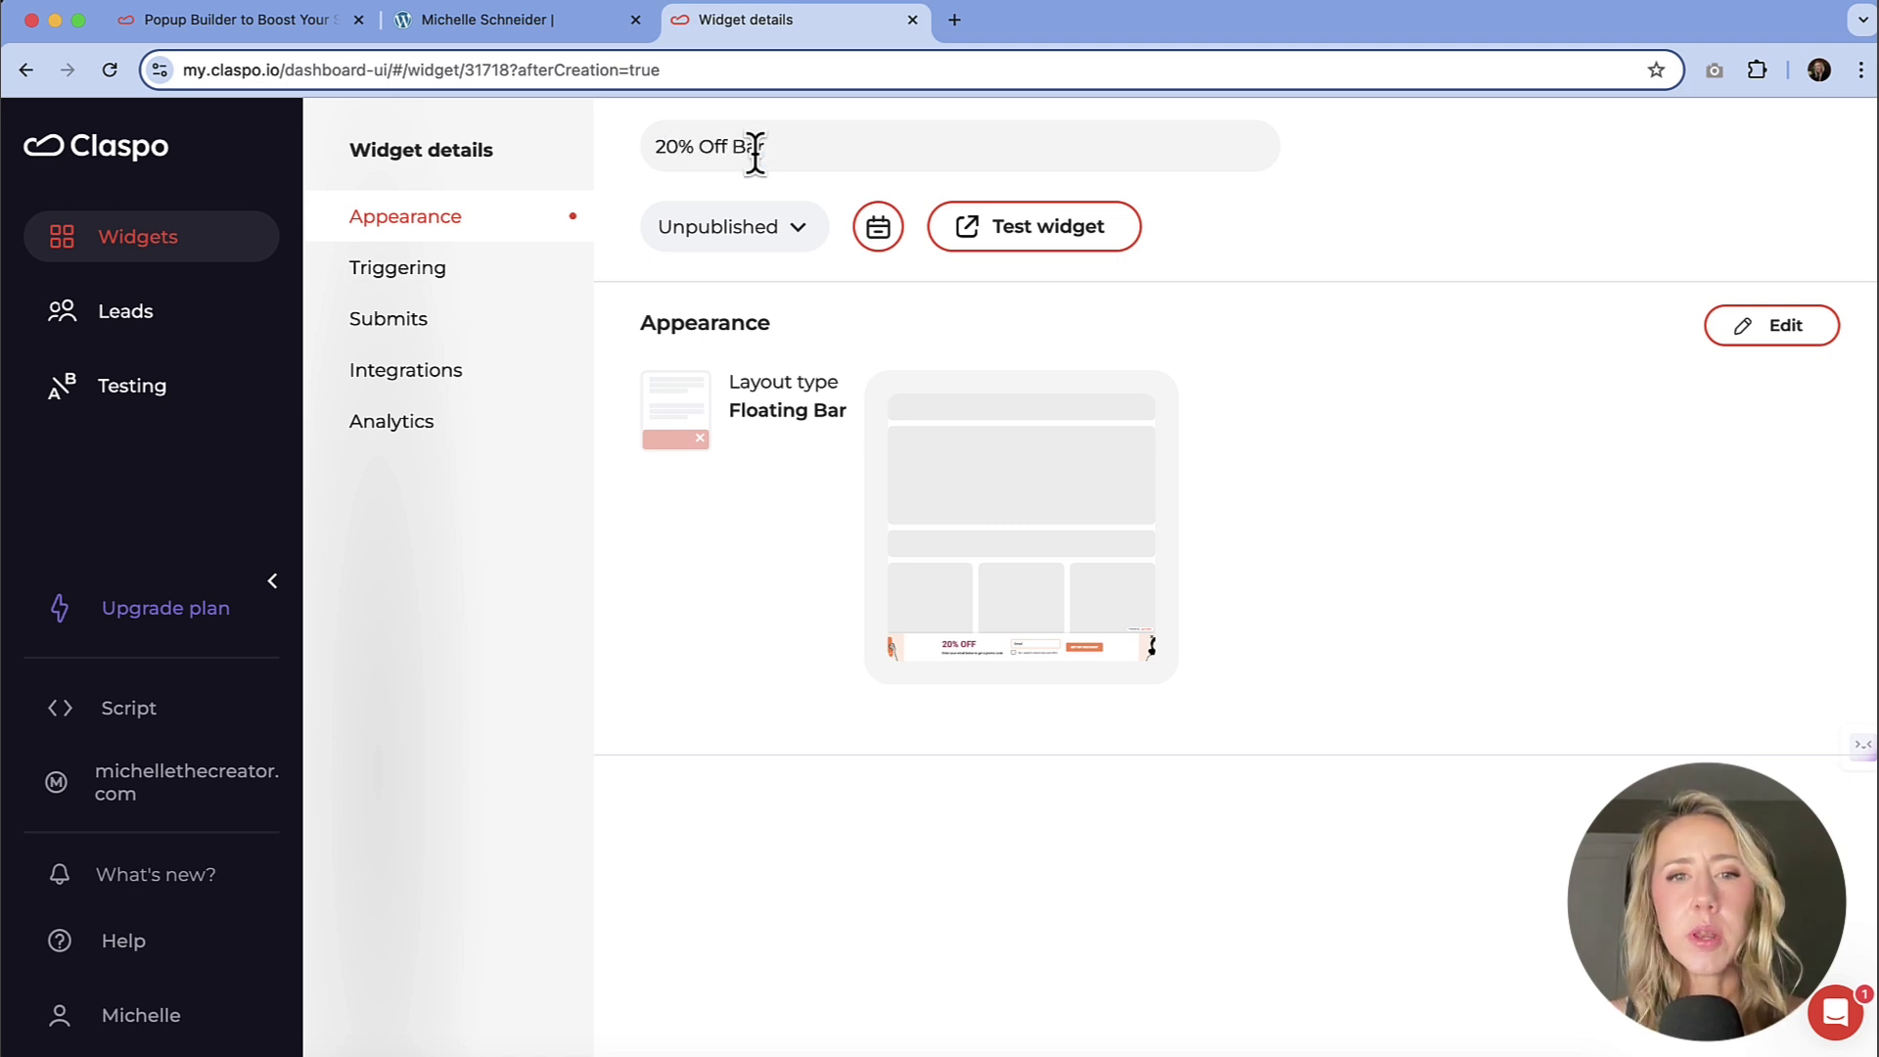
click(1308, 220)
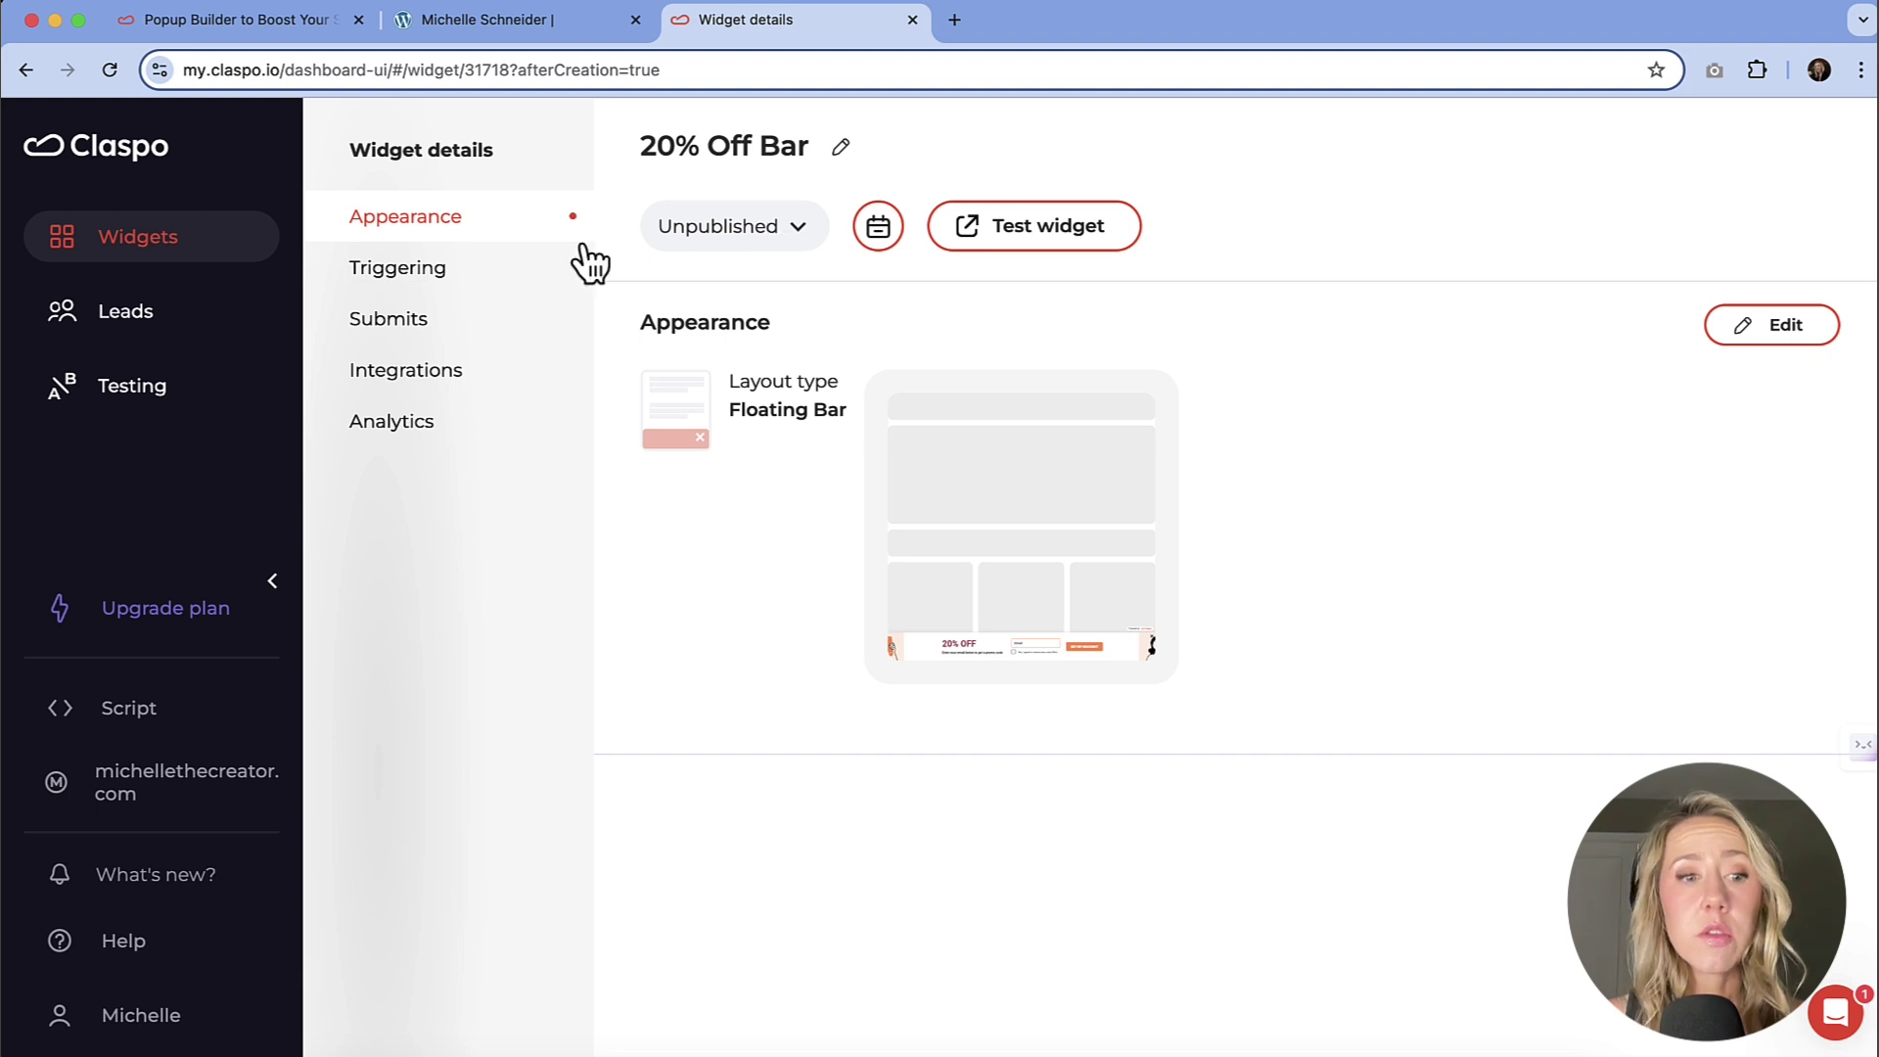
Step: On the Script page, check the site domain and copy the Custom site installation code
click(130, 720)
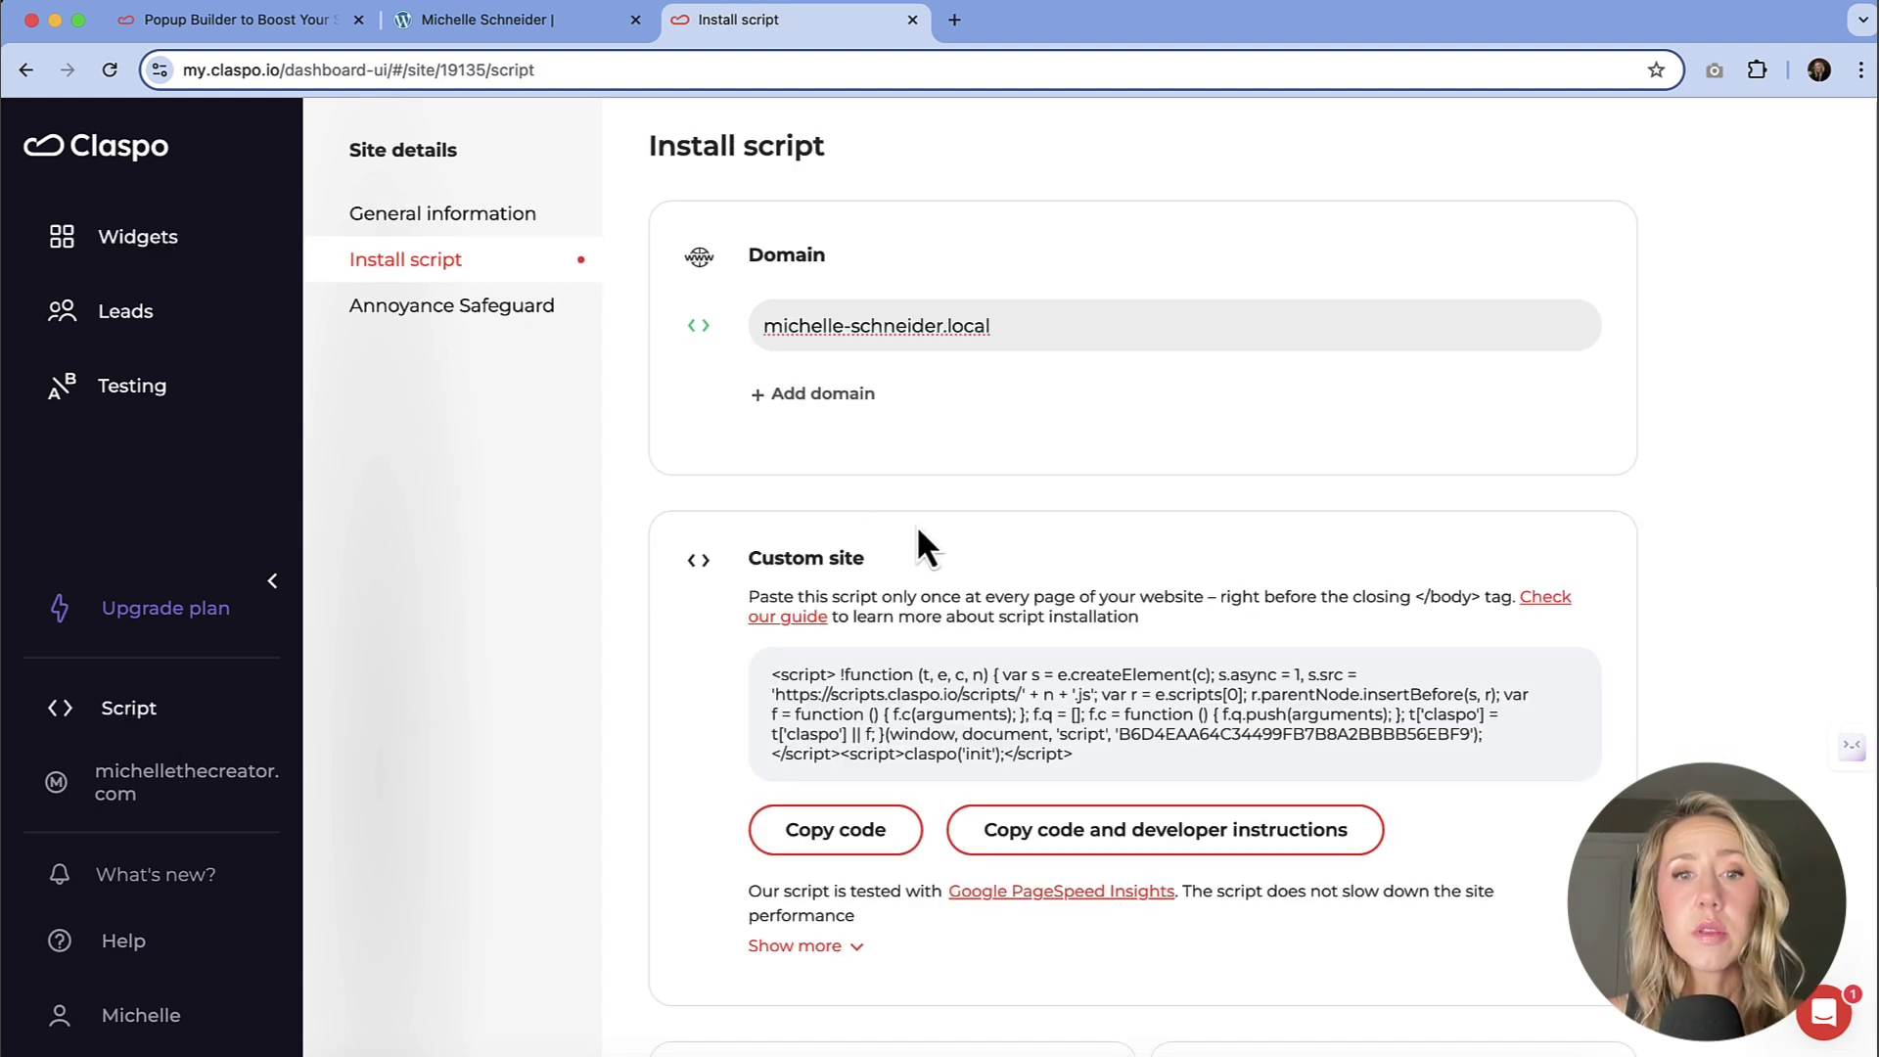
click(986, 325)
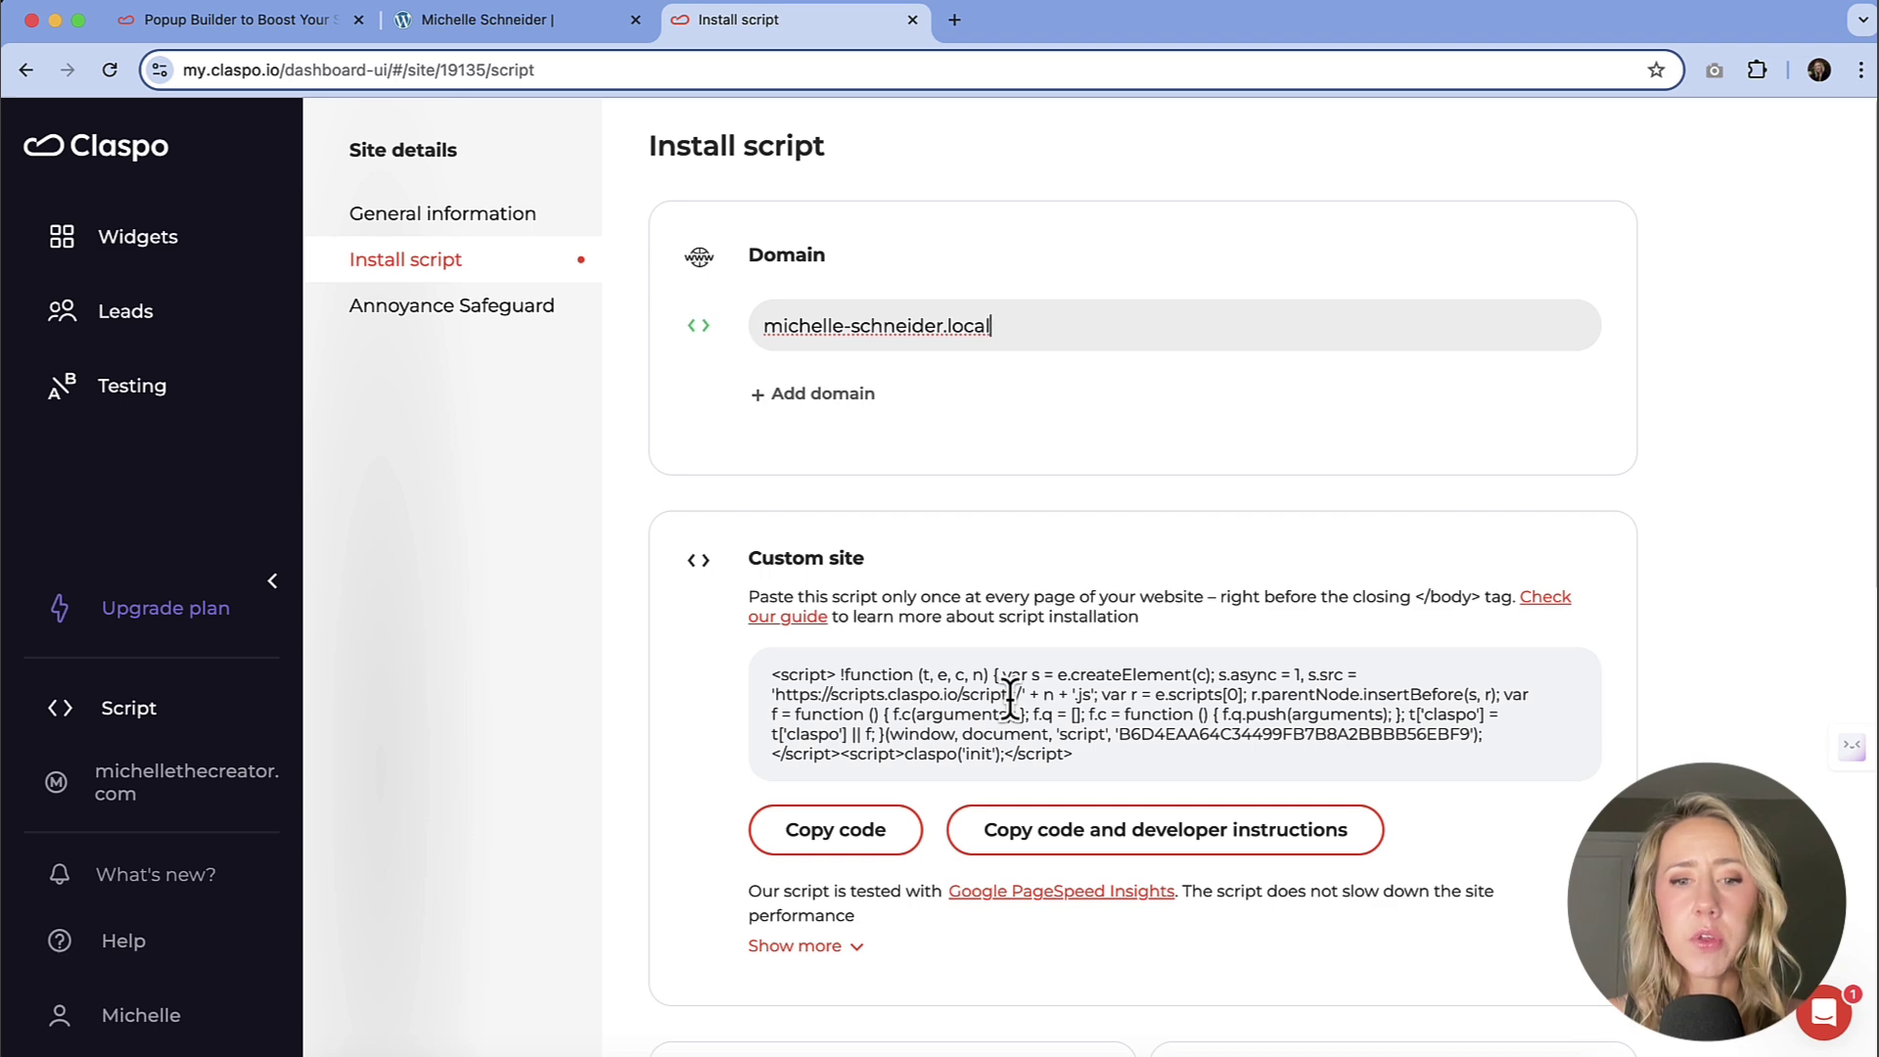
scroll(1010, 697, down, 5)
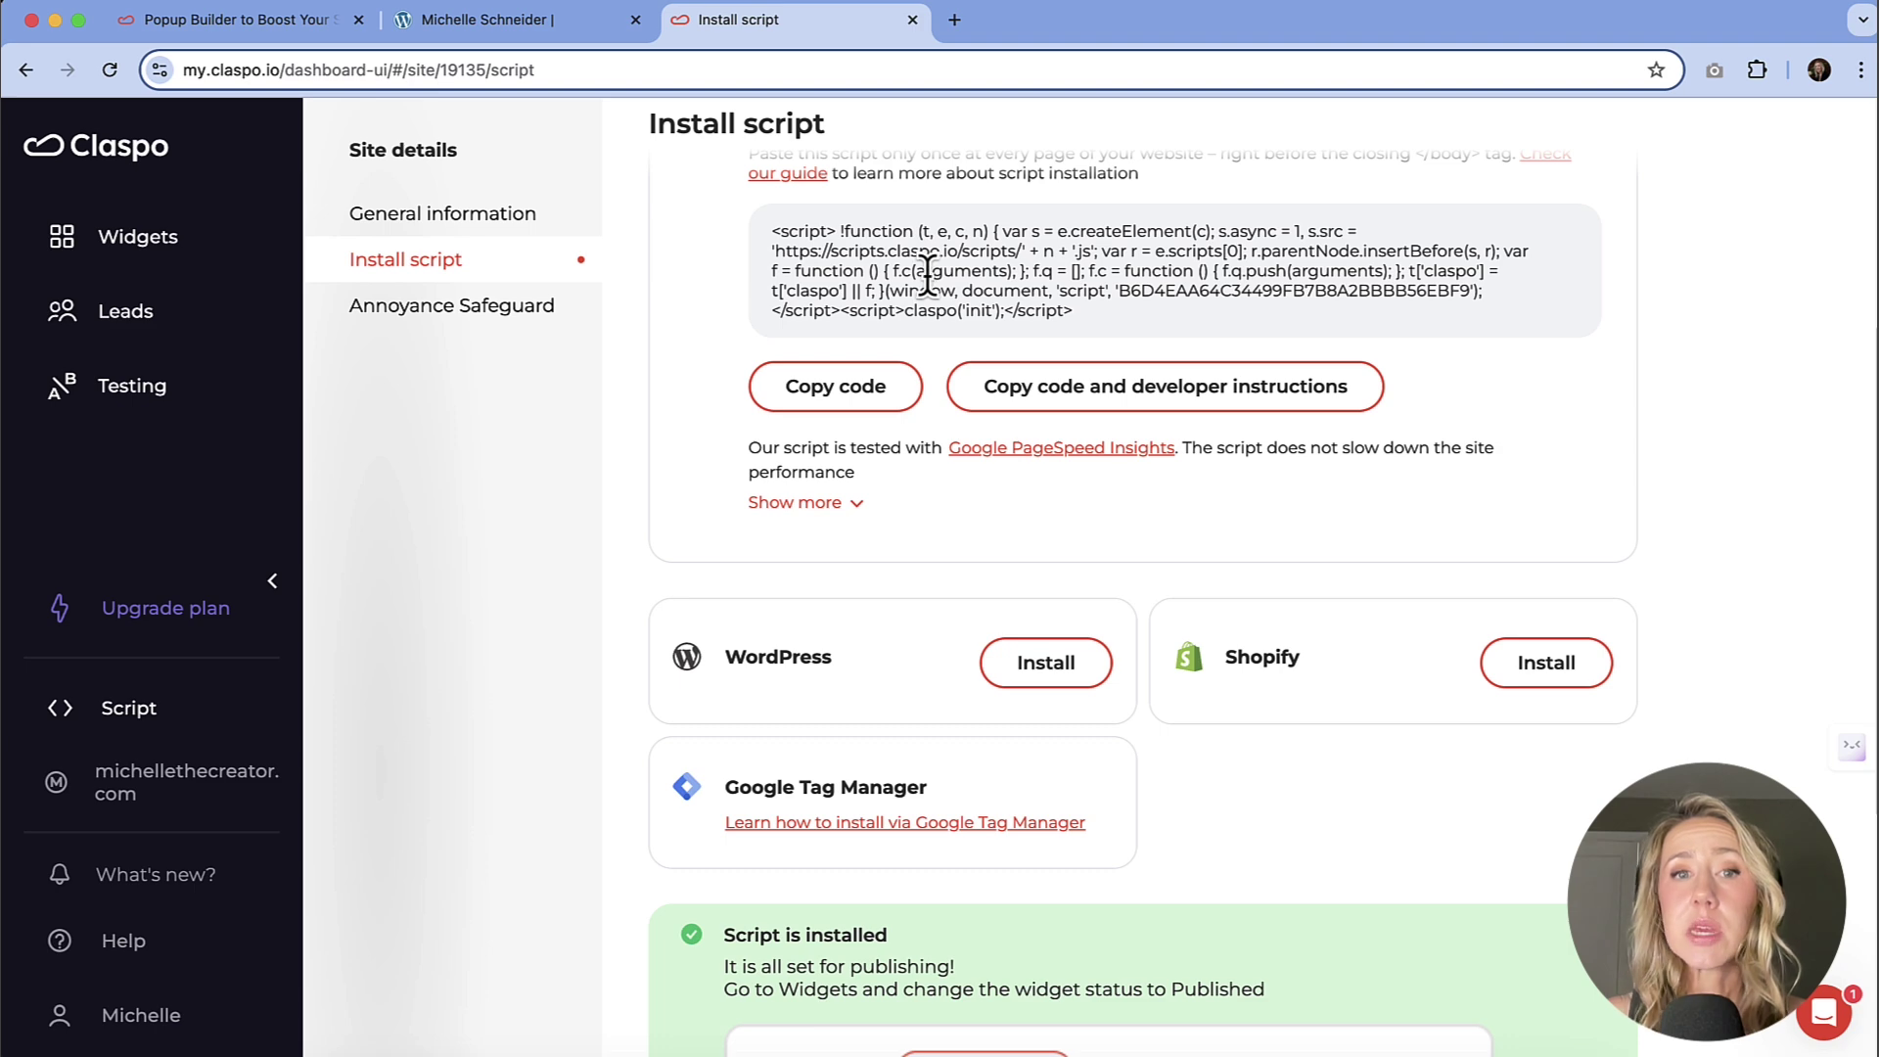
click(886, 390)
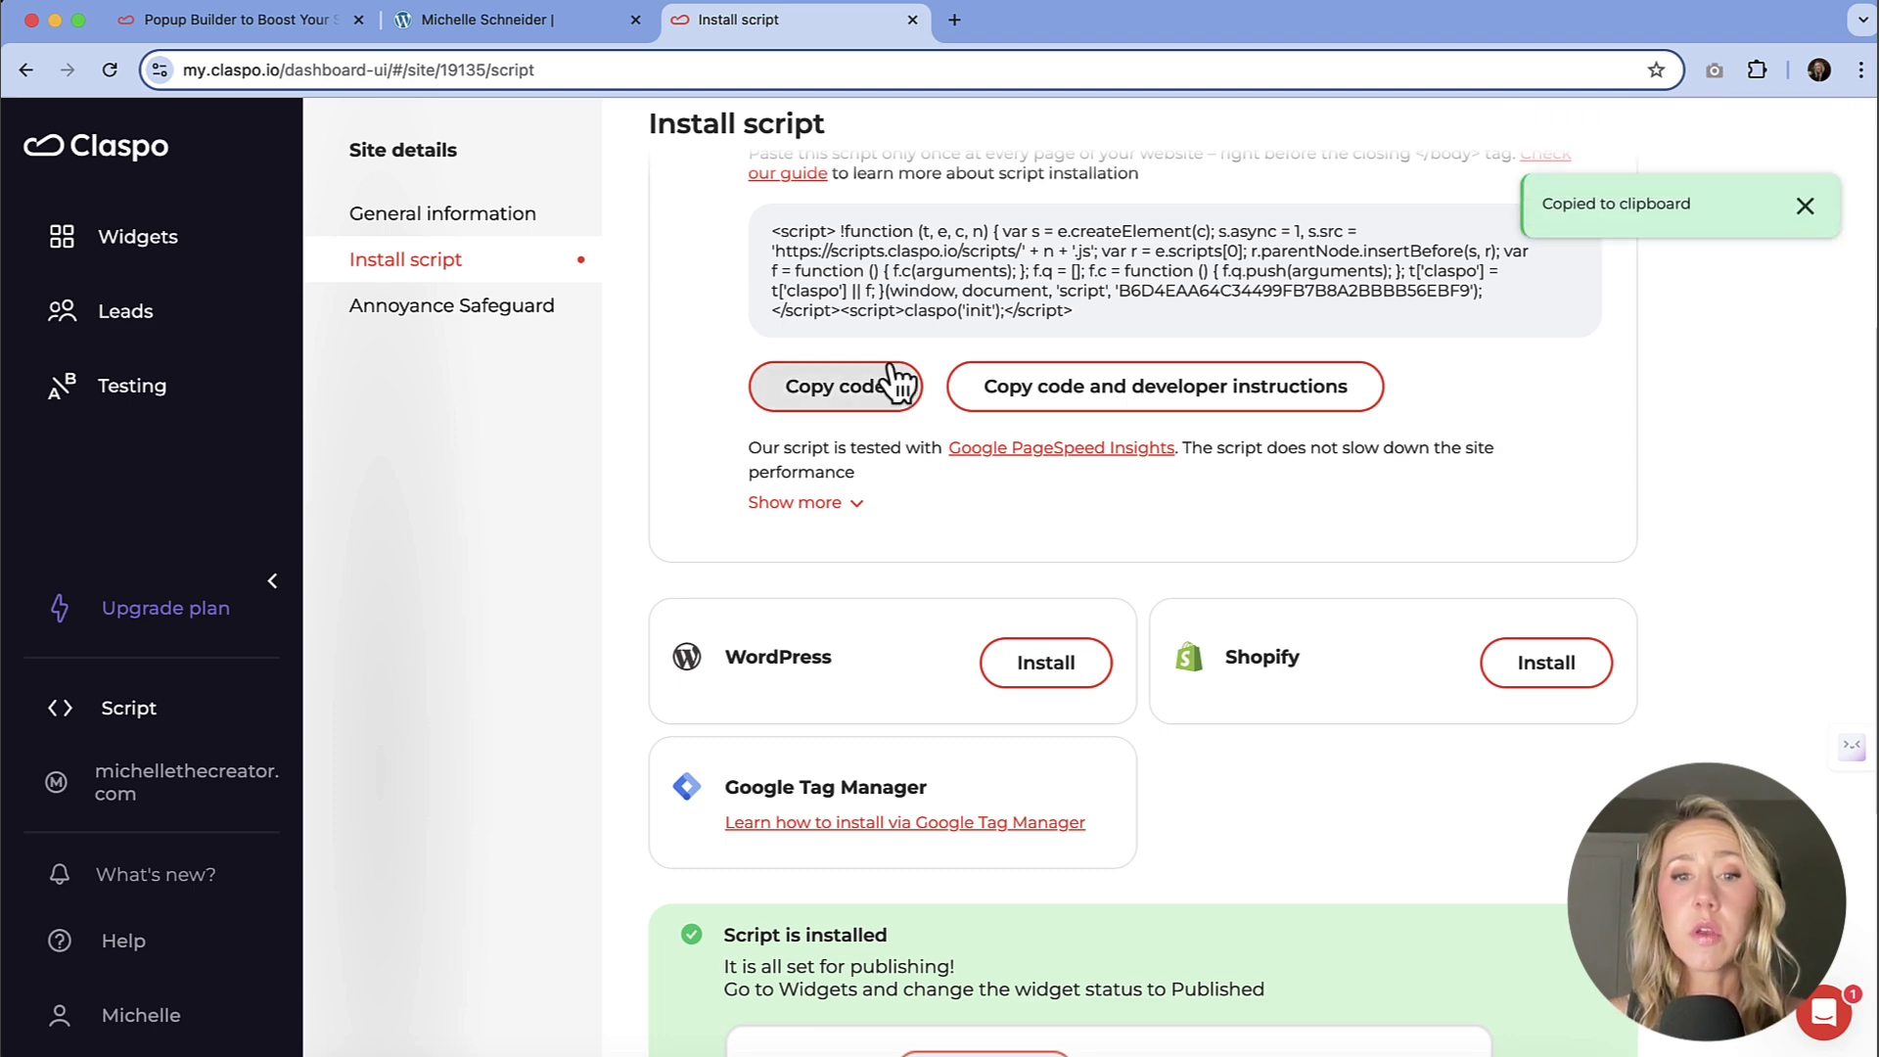
Step: In the WordPress admin, go to the Divi theme options' code Integration settings
click(498, 18)
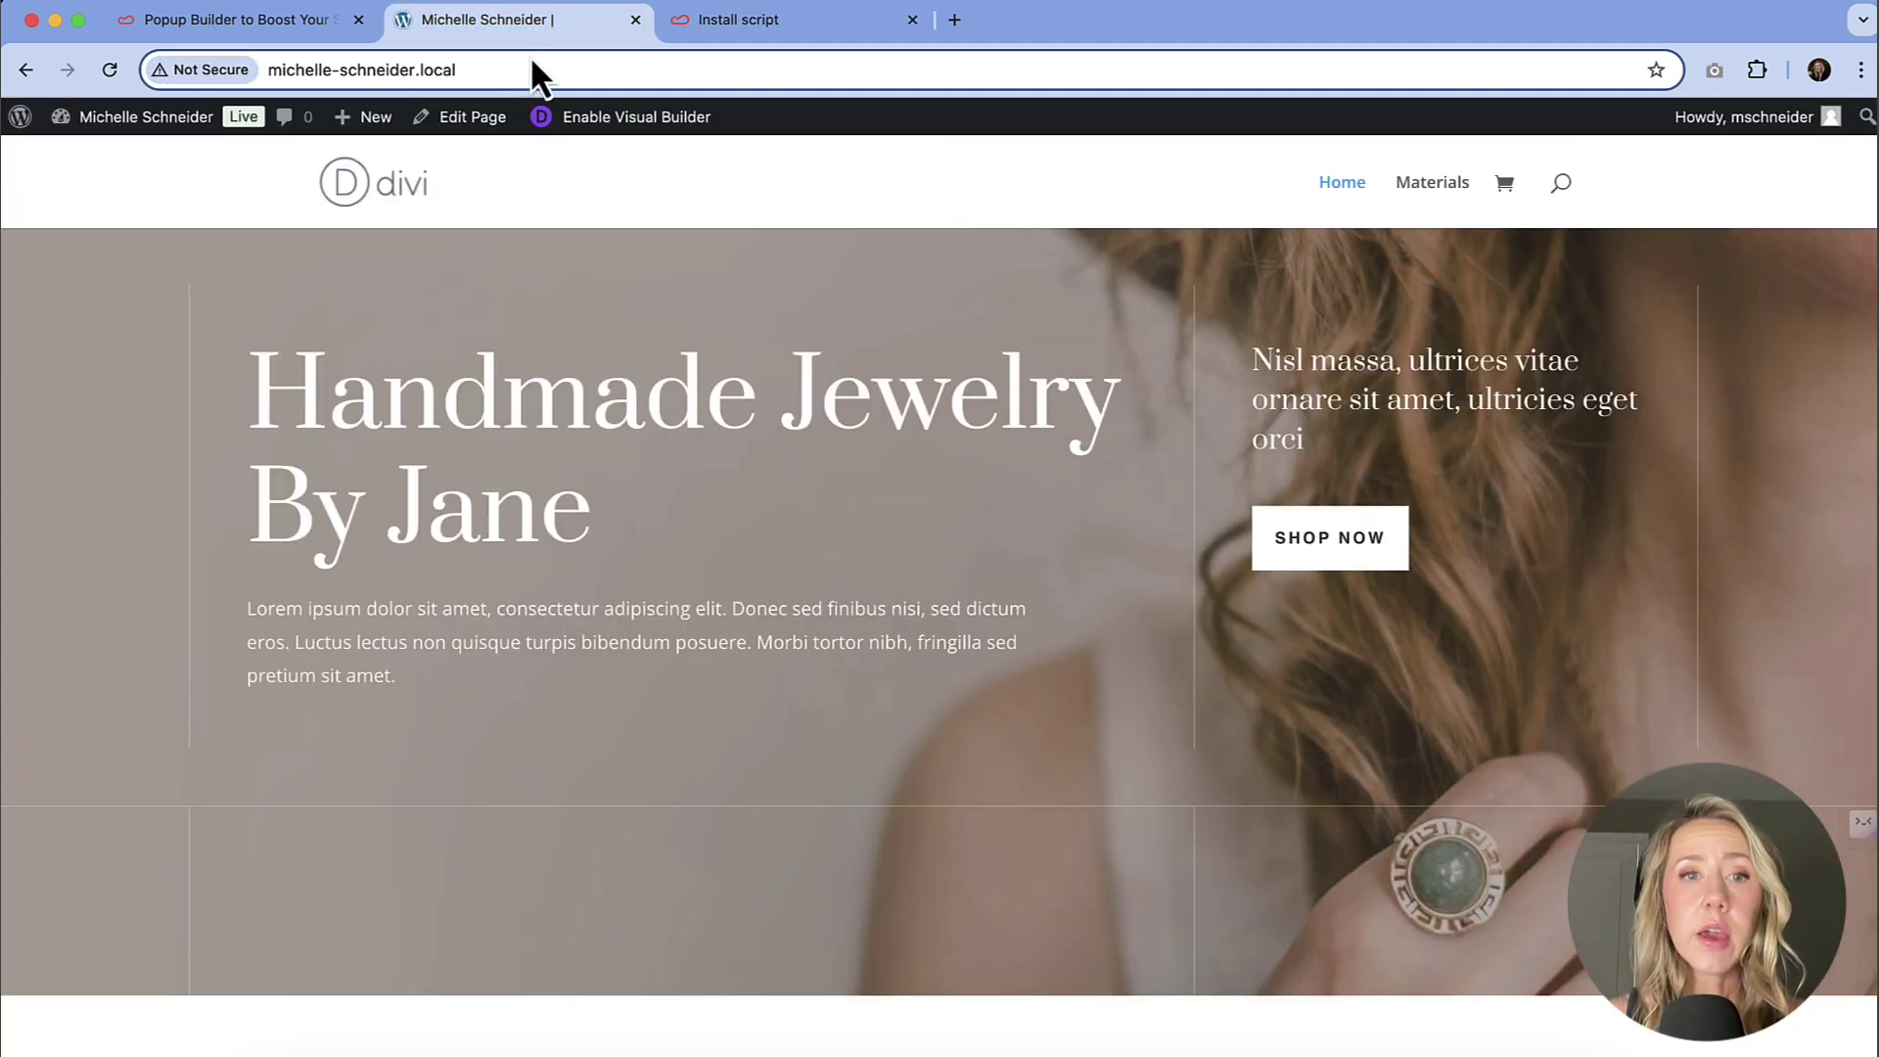
click(149, 115)
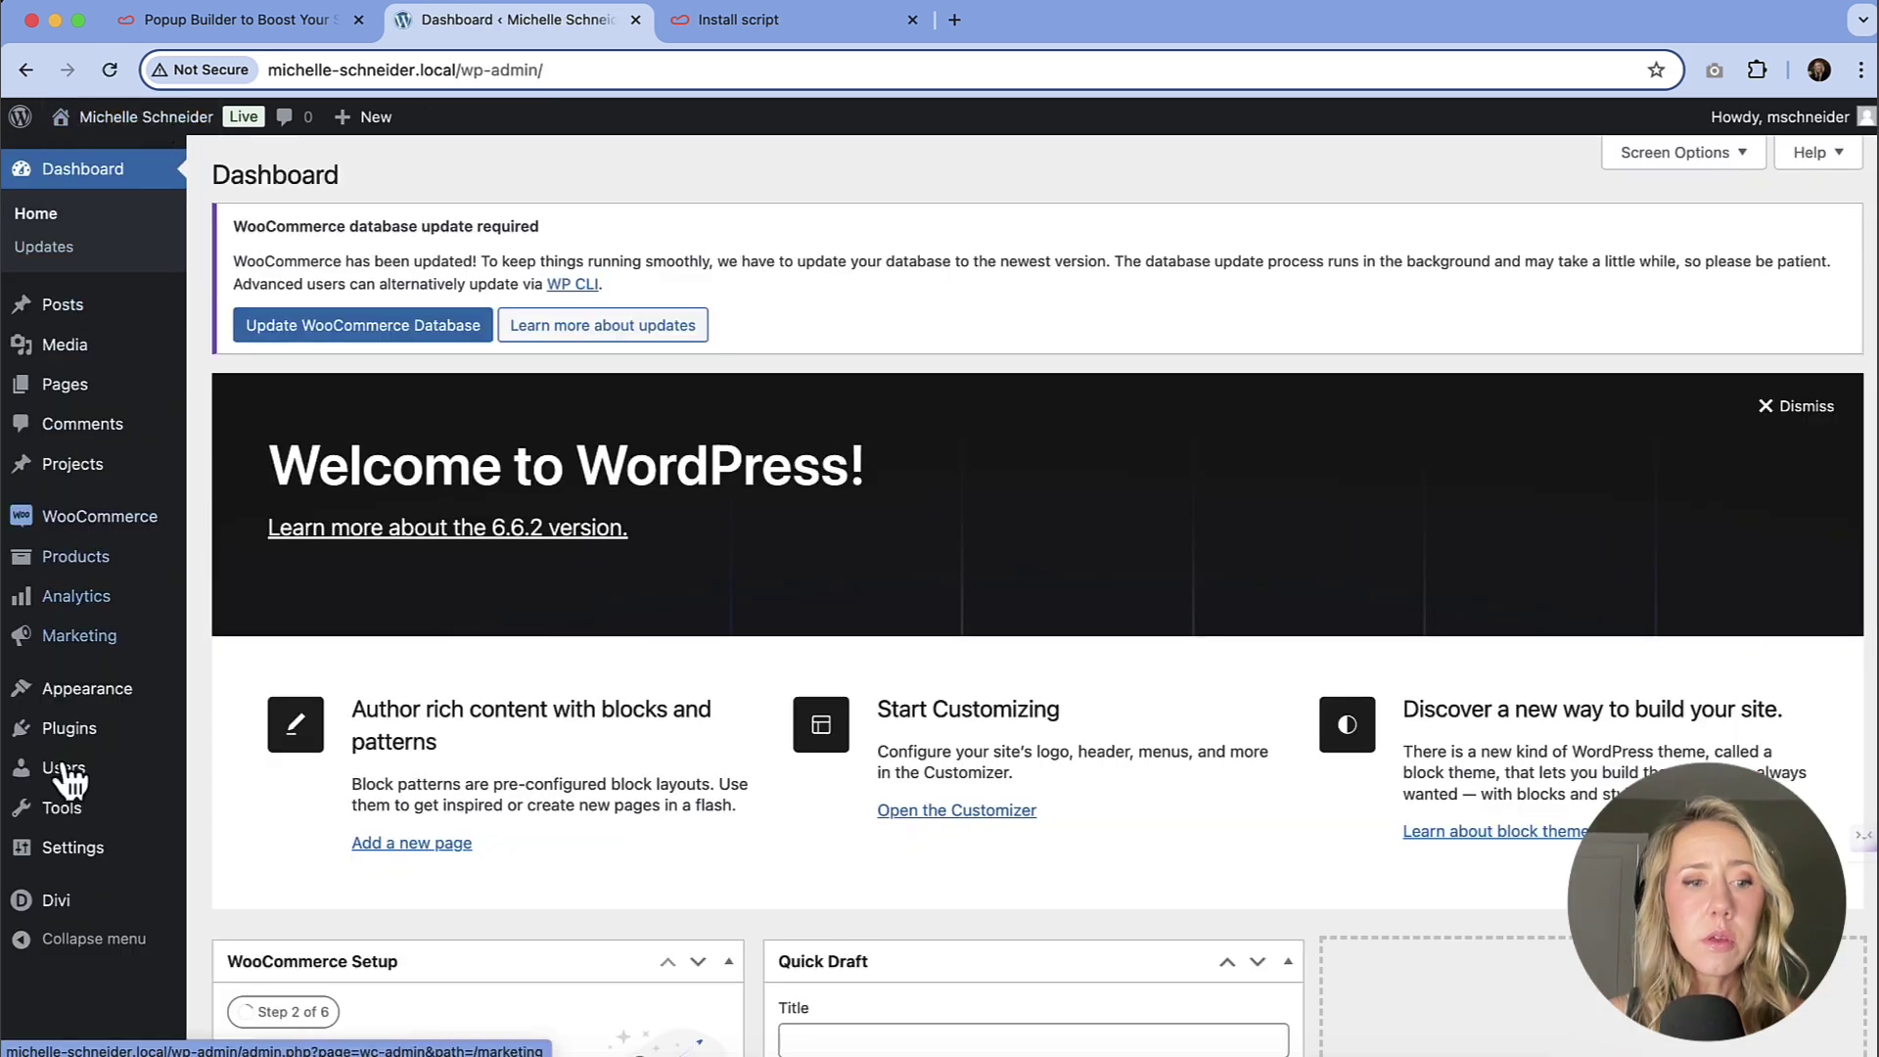
mouse_move(65, 901)
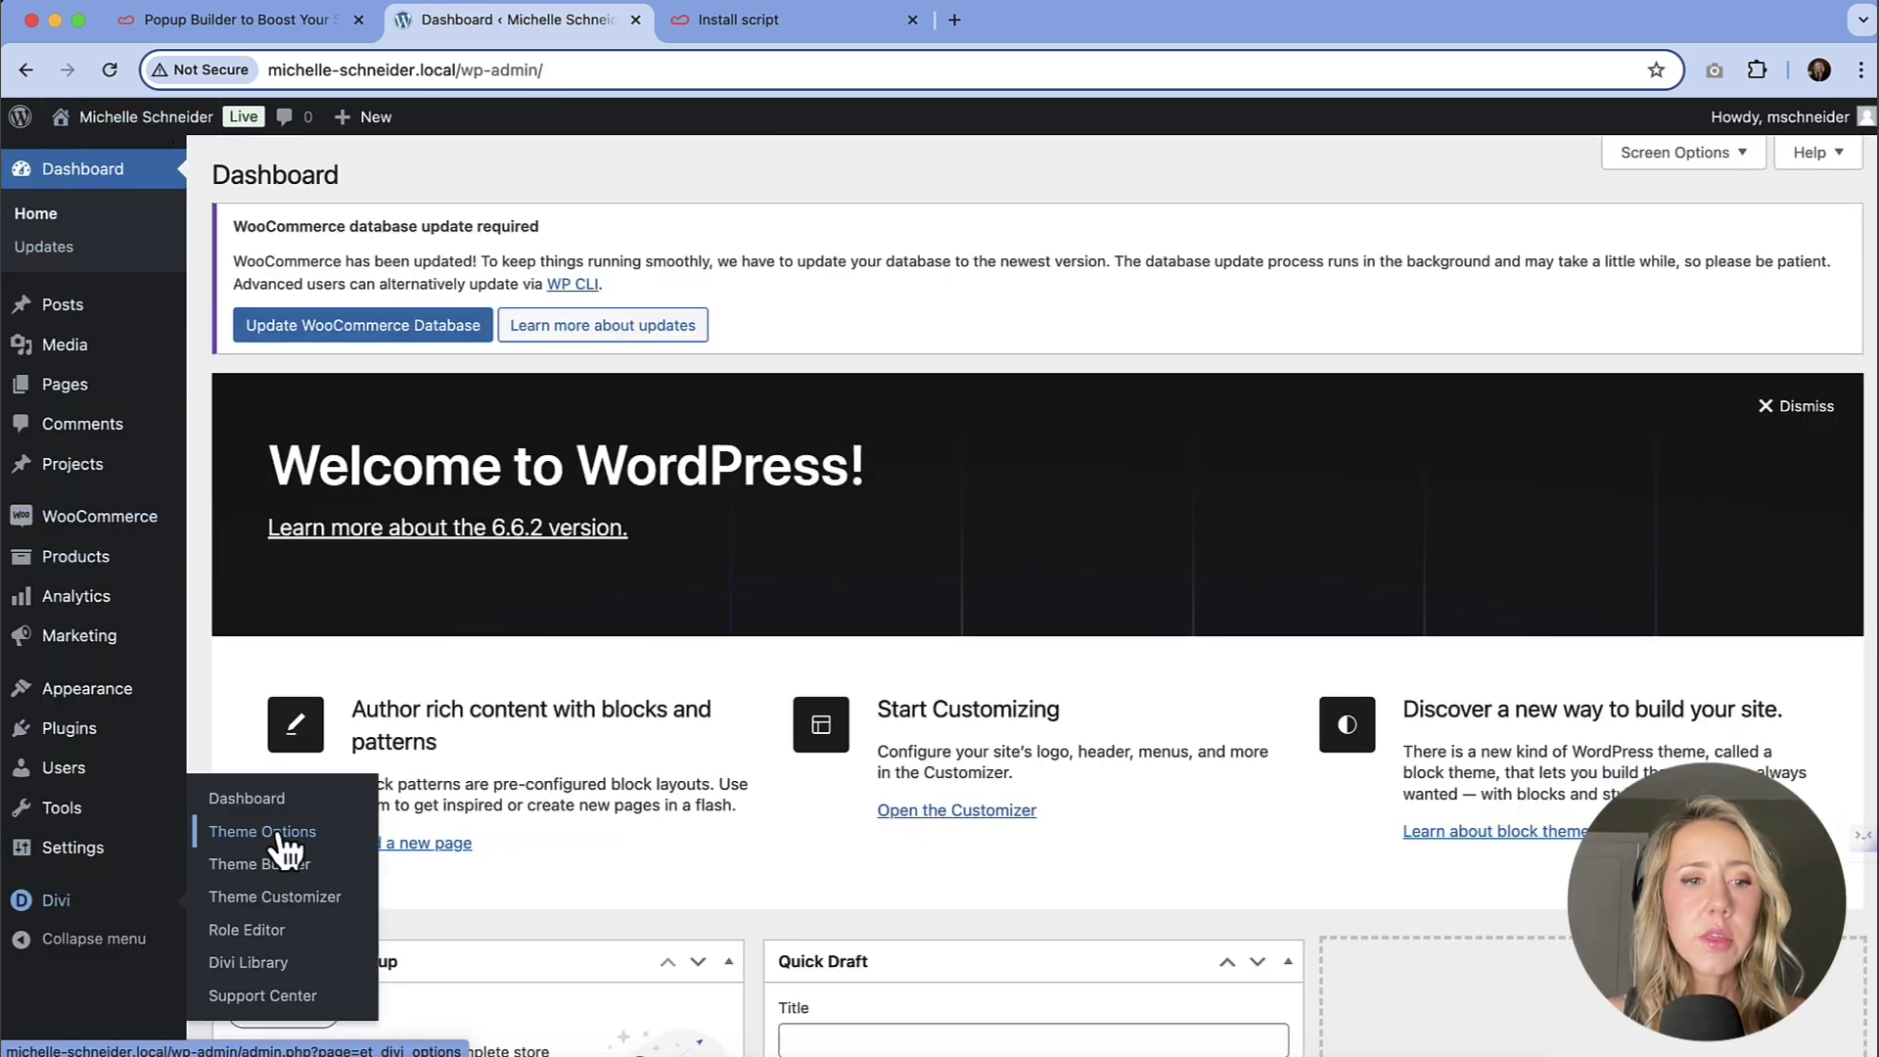
click(281, 839)
click(976, 352)
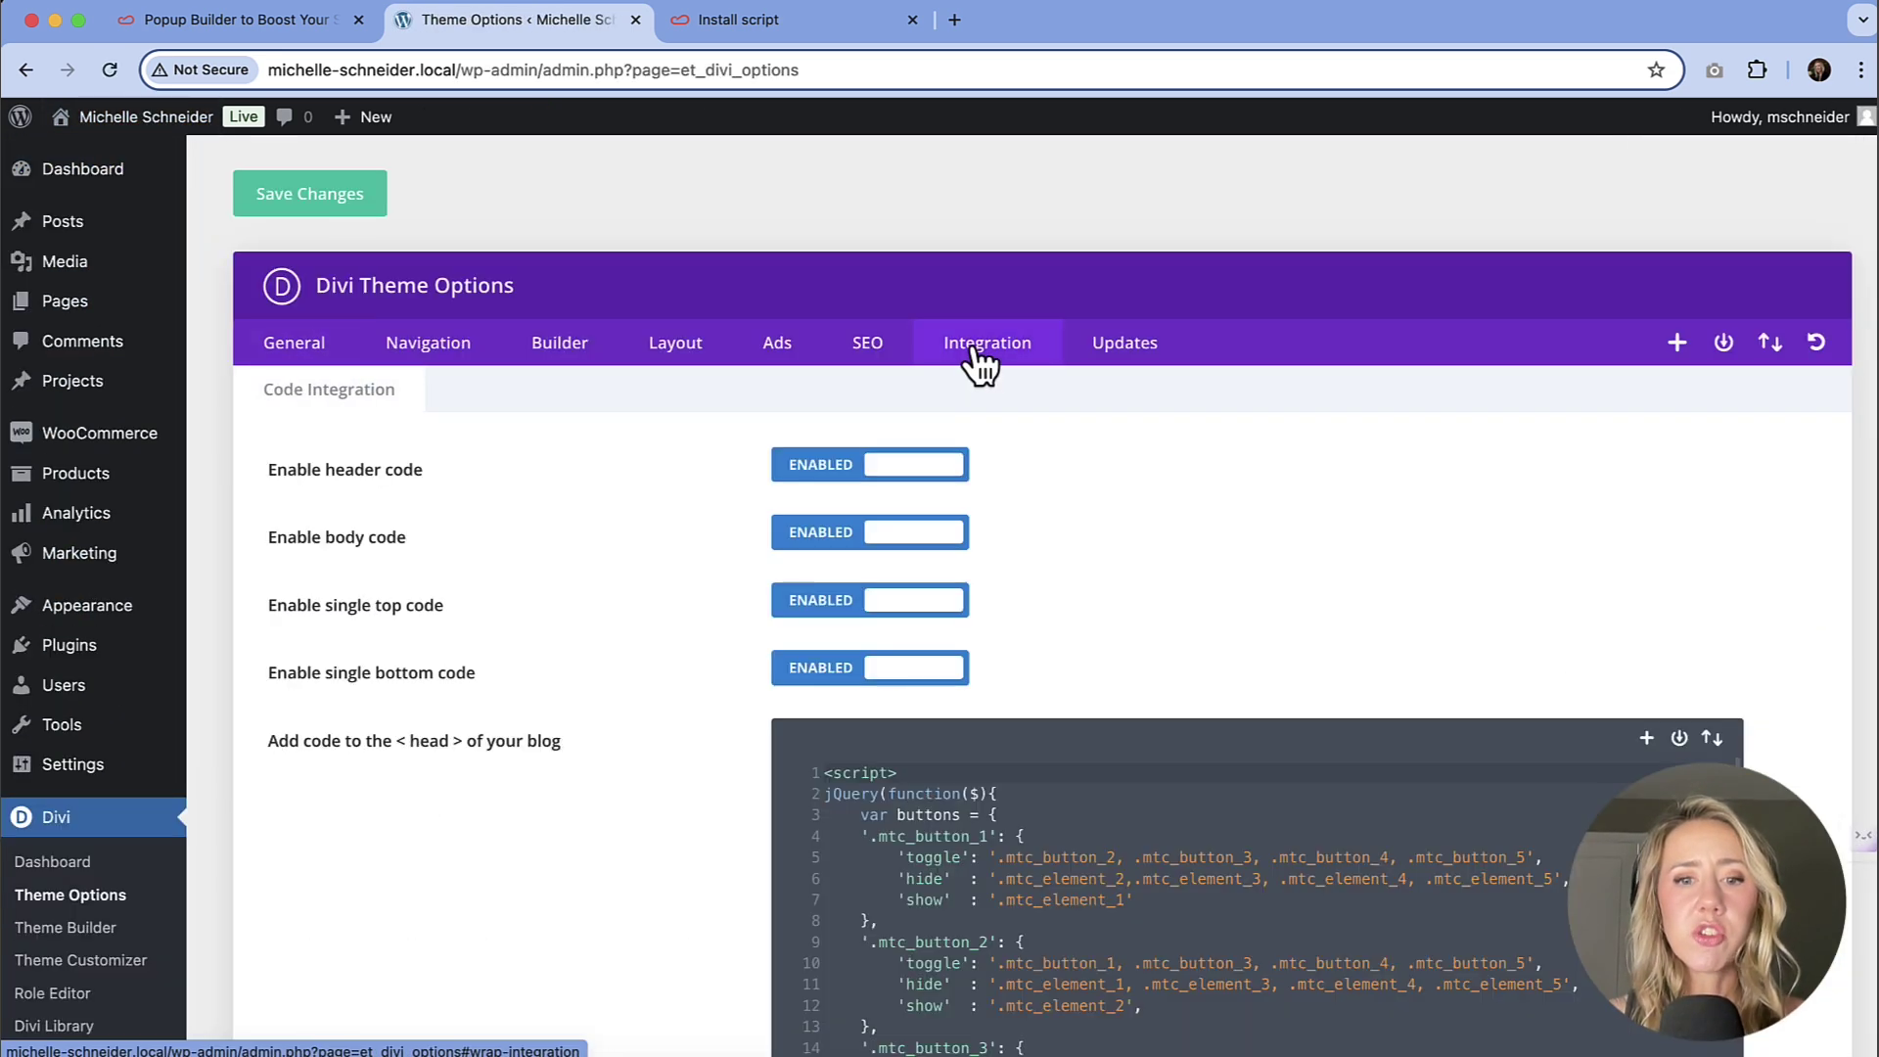
Step: Paste the Claspo script into Divi's head code field and save the theme options
scroll(869, 612, down, 3)
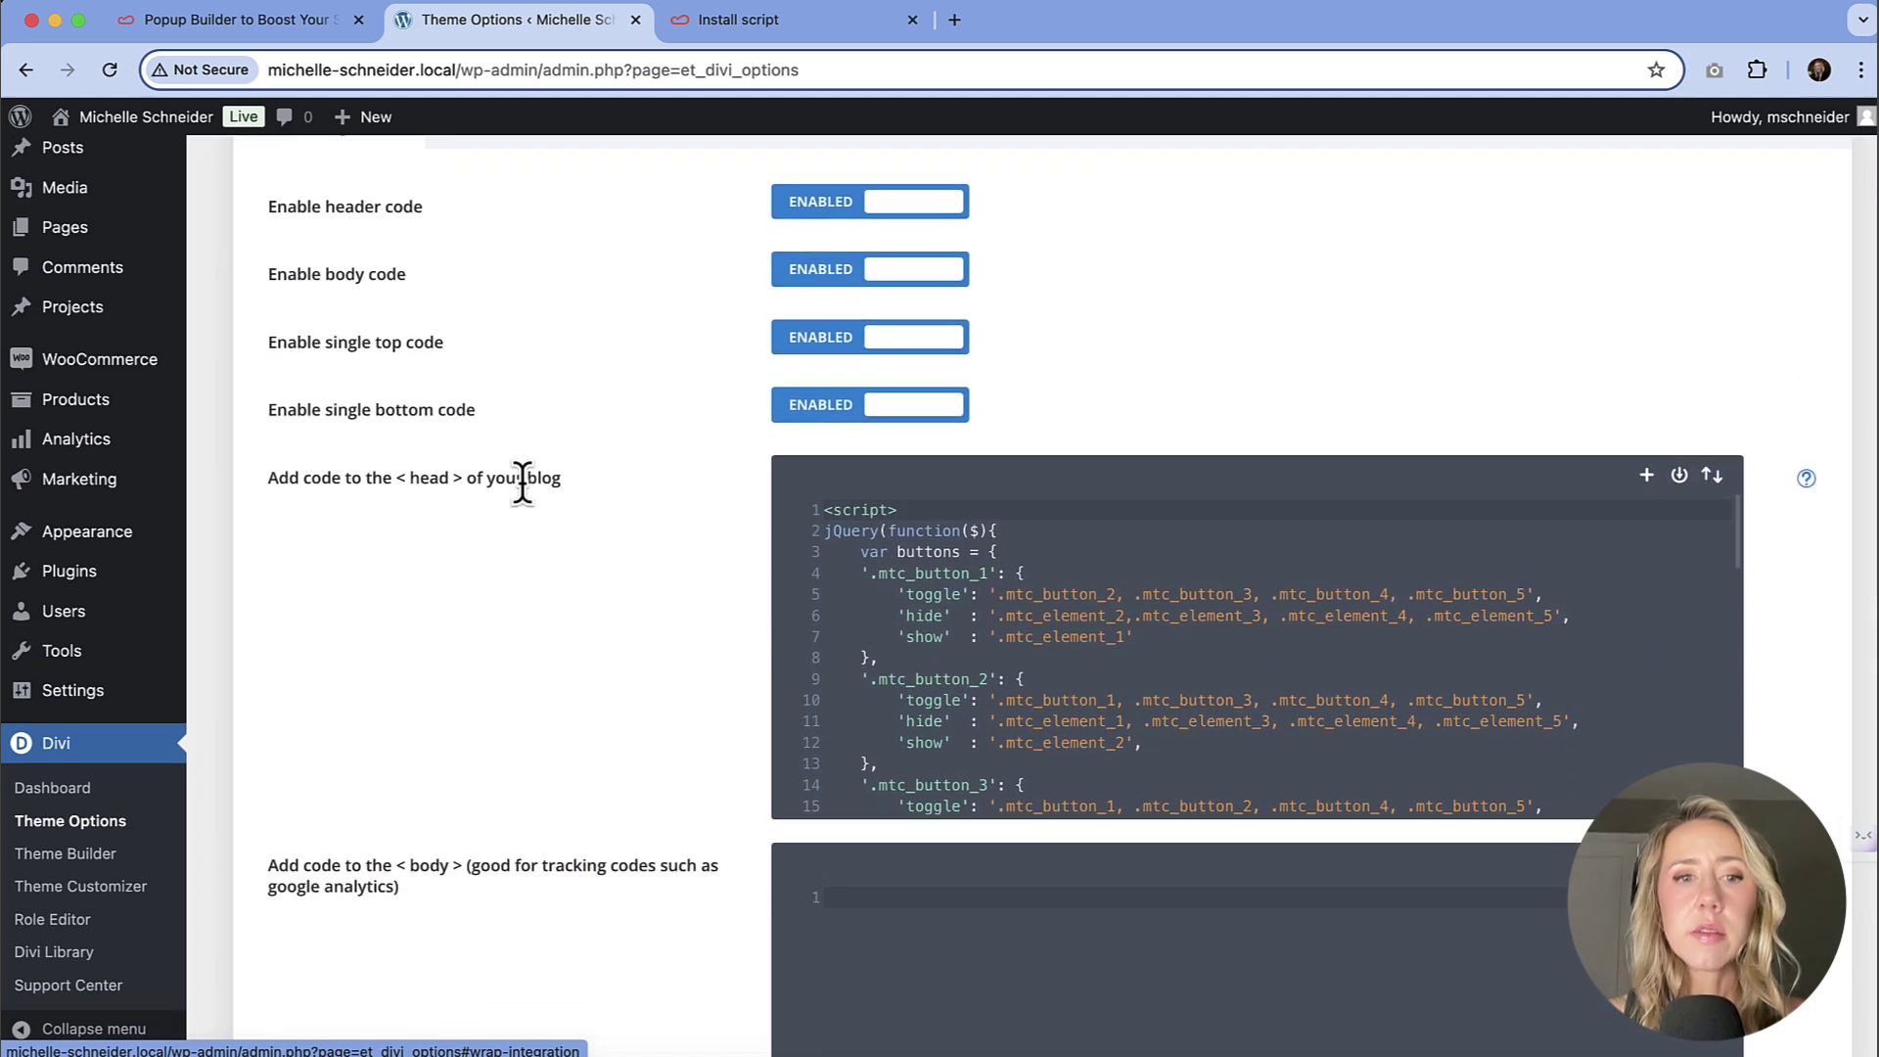
scroll(881, 585, down, 10)
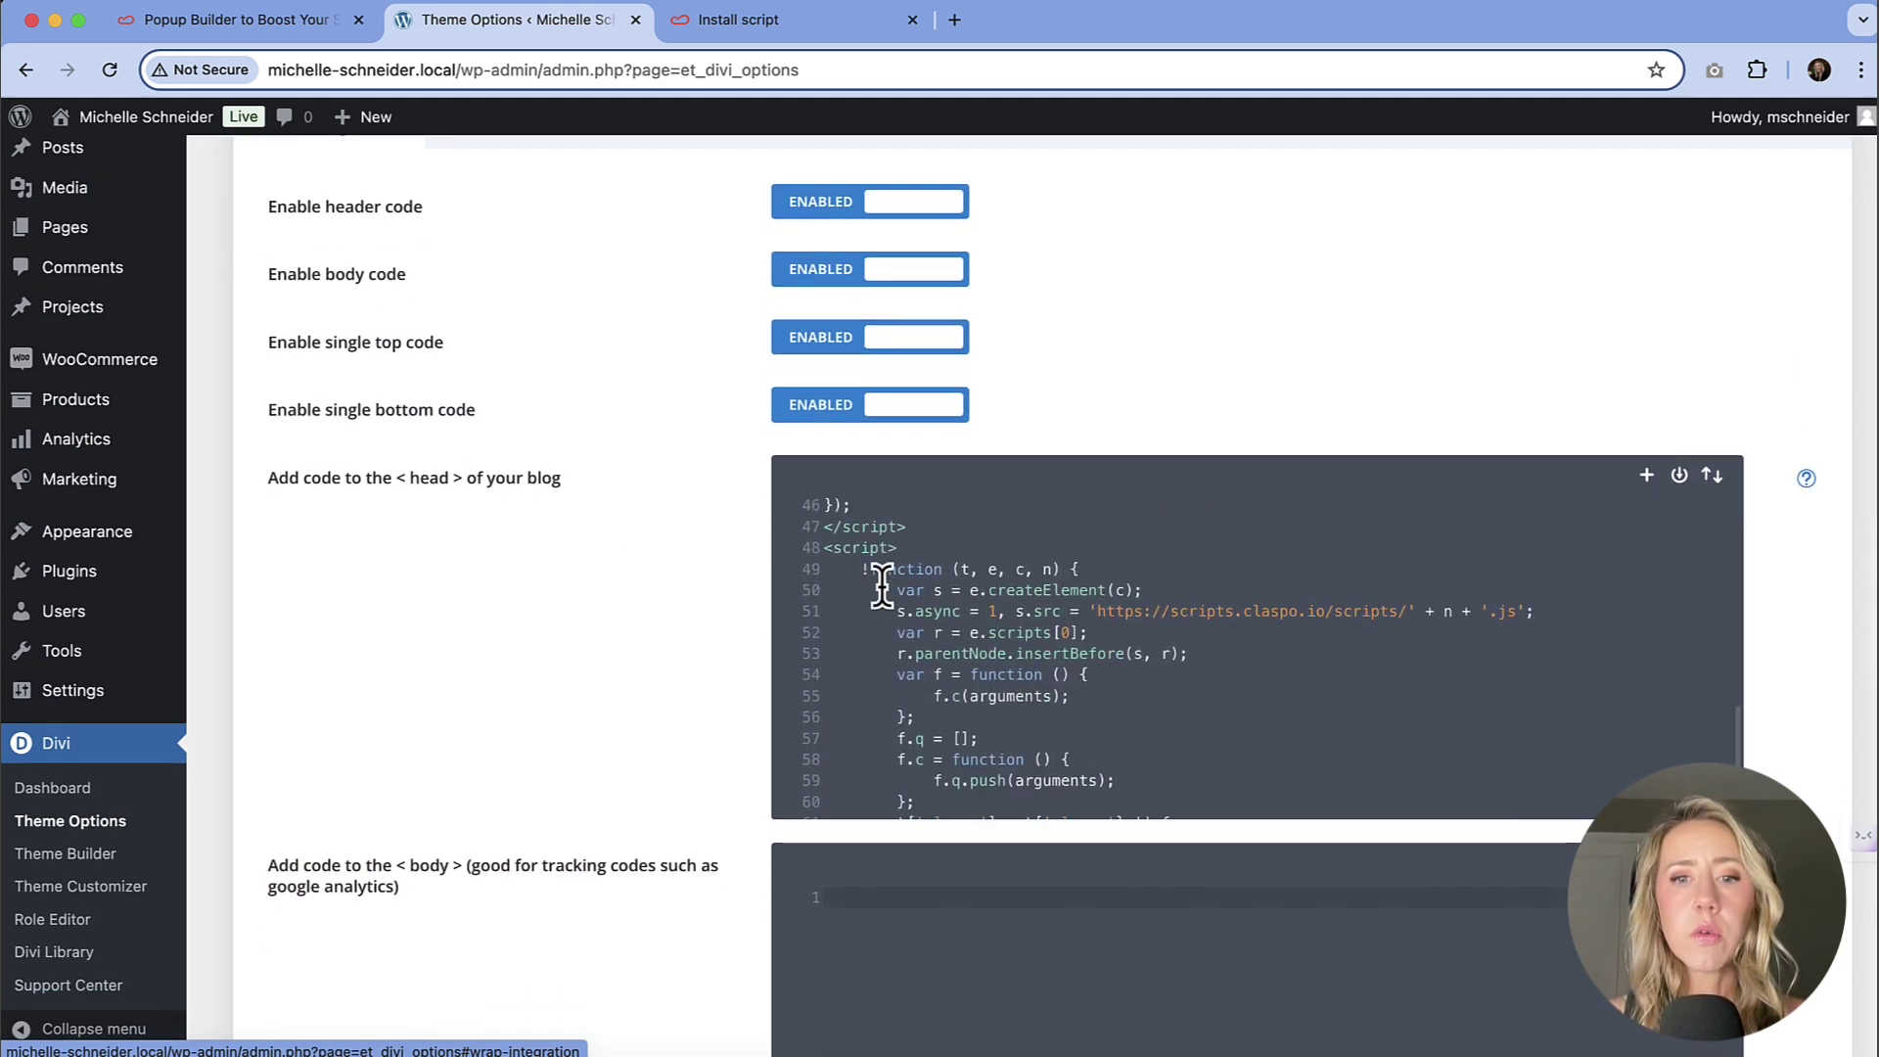
scroll(881, 585, down, 1)
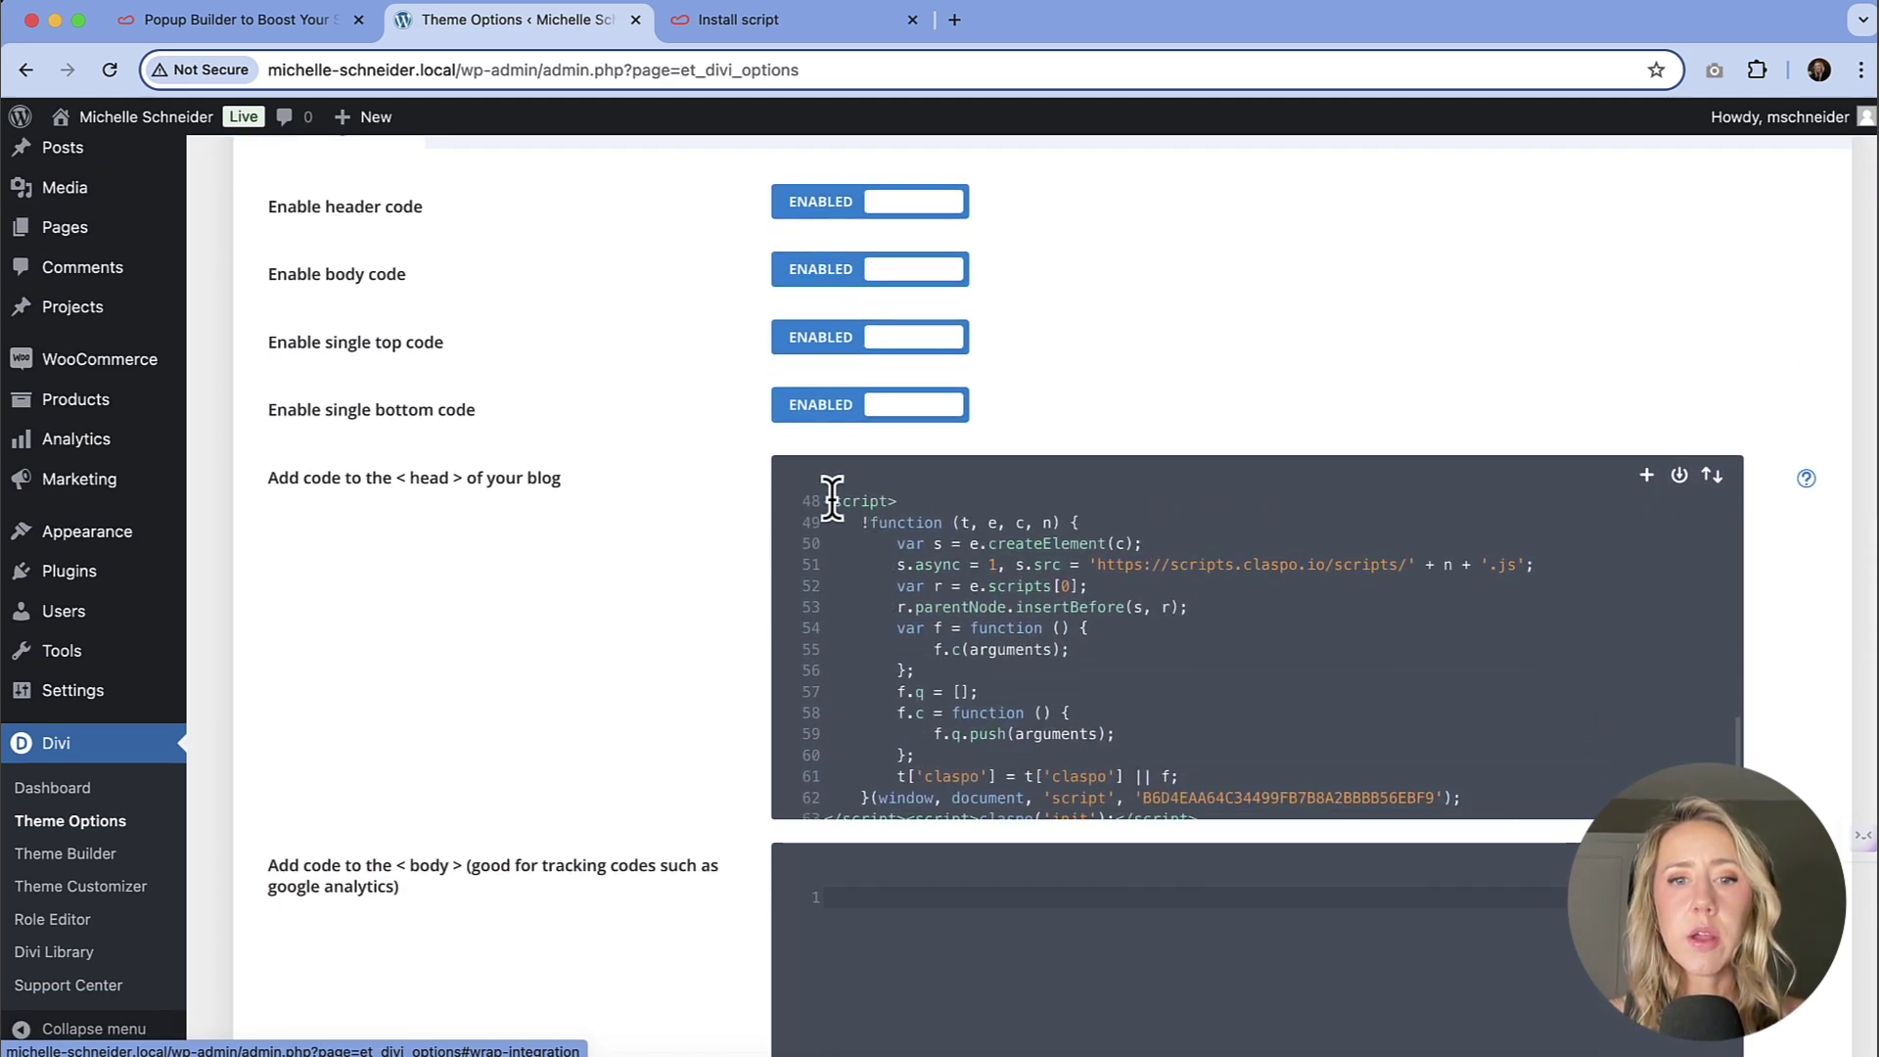
text(<script> !function (t, e, c, n) { var s = e.createElement(c); s.async = 1, s.src = 'https://scripts.claspo.io/scripts/' + n + '.js'; var r = e.scripts[0]; r.parentNode.insertBefore(s, r); var f = function () { f.c(arguments); }; f.q = []; f.c = function () { f.q.push(arguments); }; t['claspo'] = t['claspo'] || f; }(window, document, 'script', 'B6D4EAA64C34499FB7B8A2BBBB56EBF9'); </script><script>claspo('init');</script>)
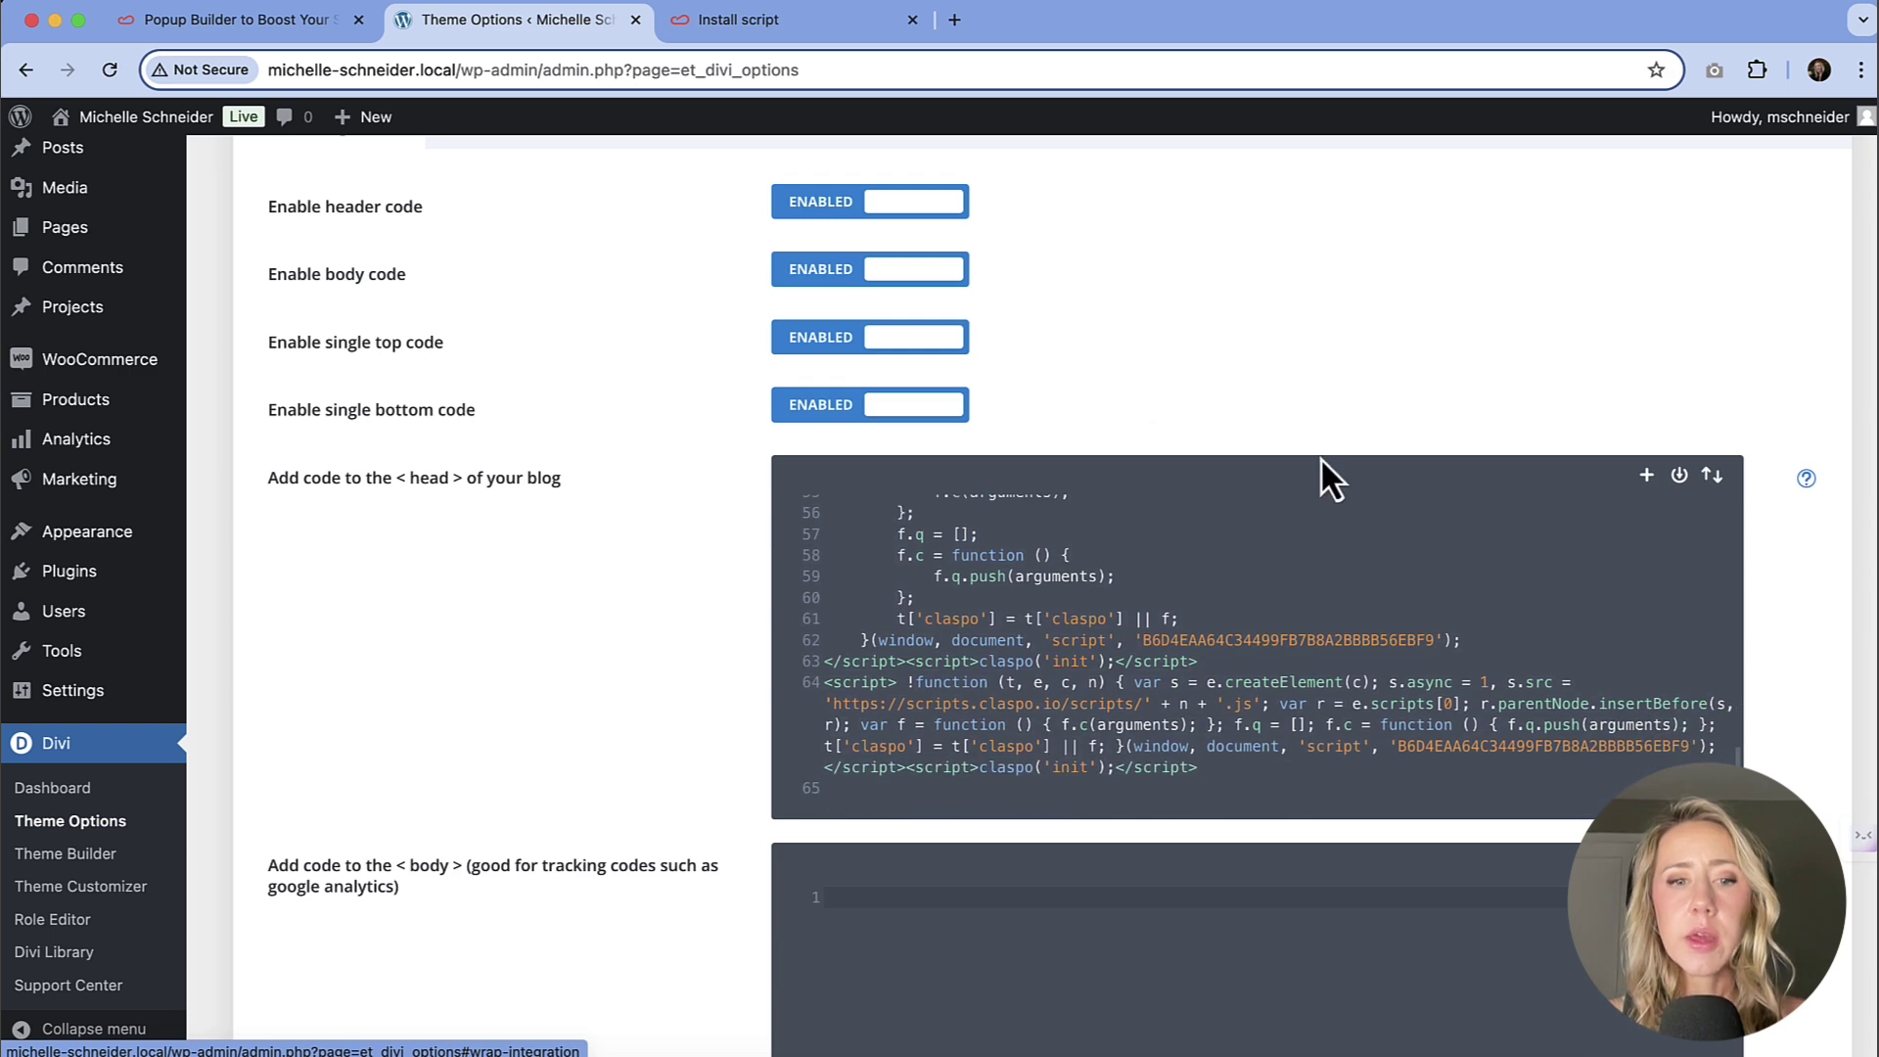
scroll(705, 685, down, 15)
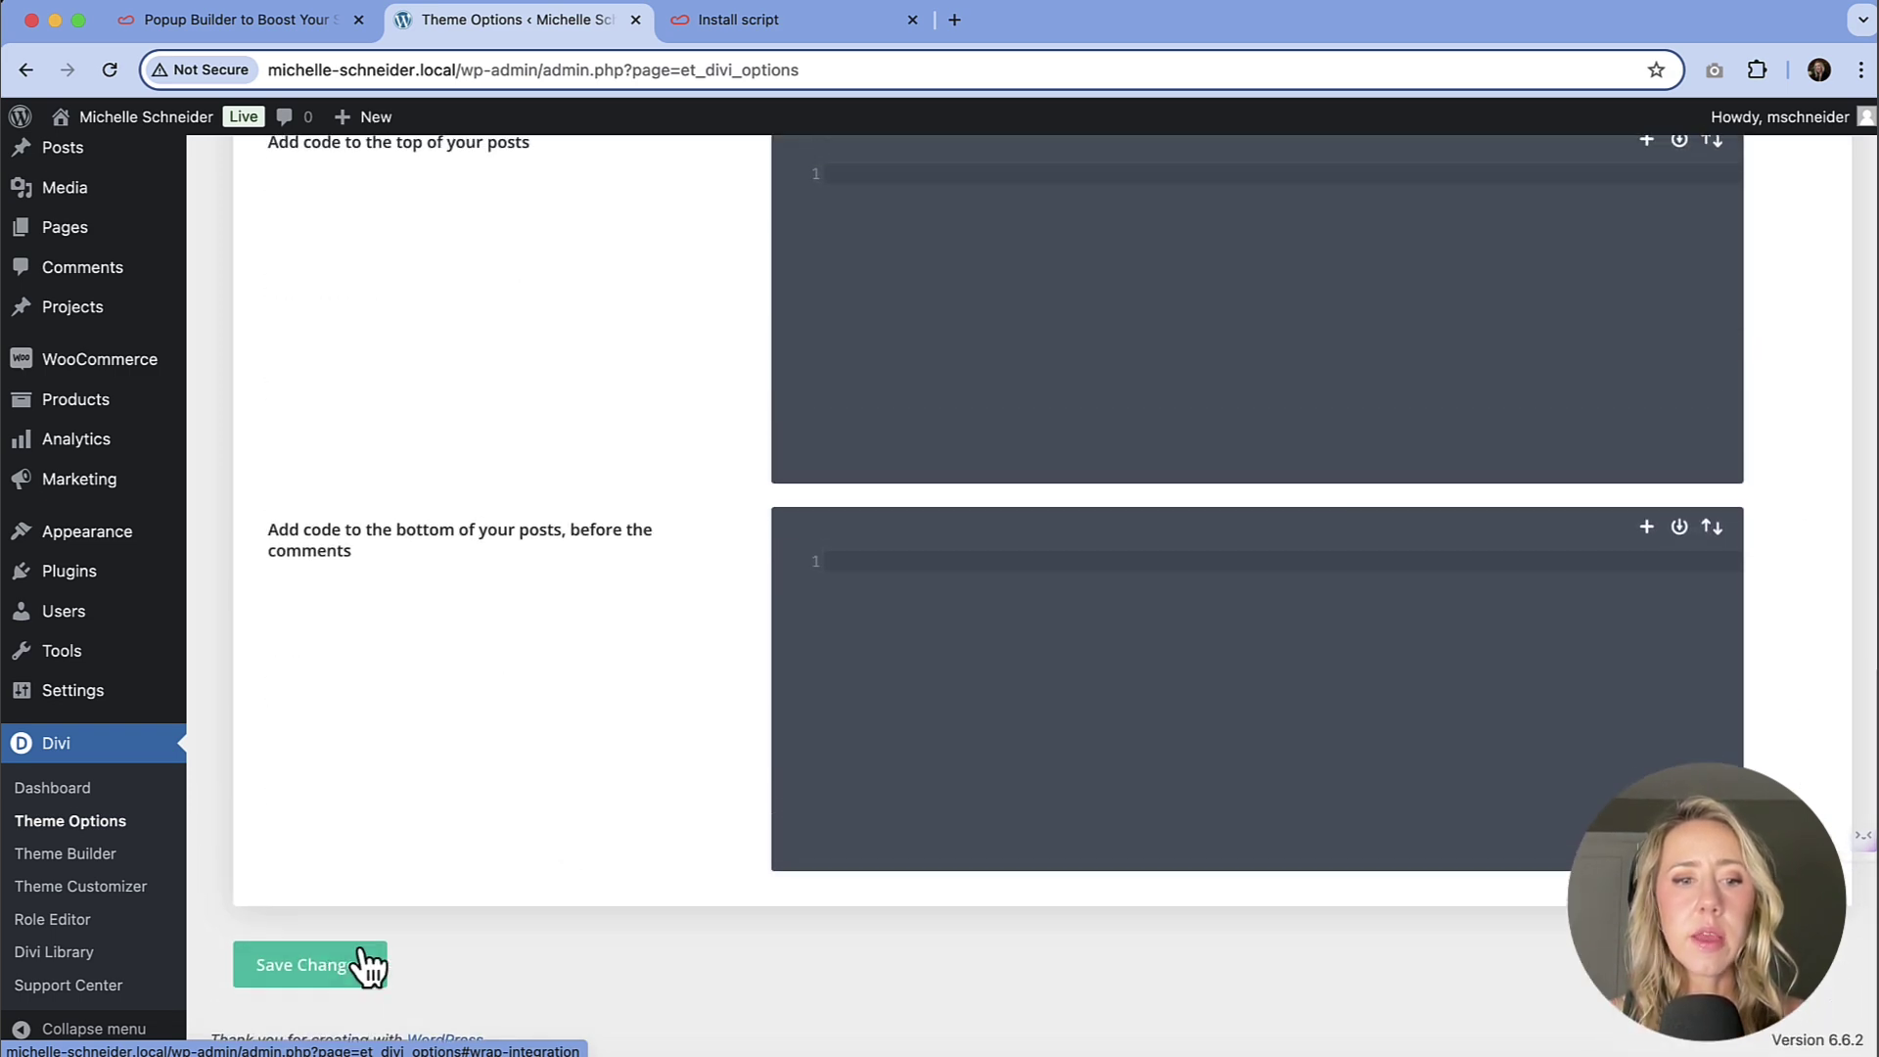
click(368, 967)
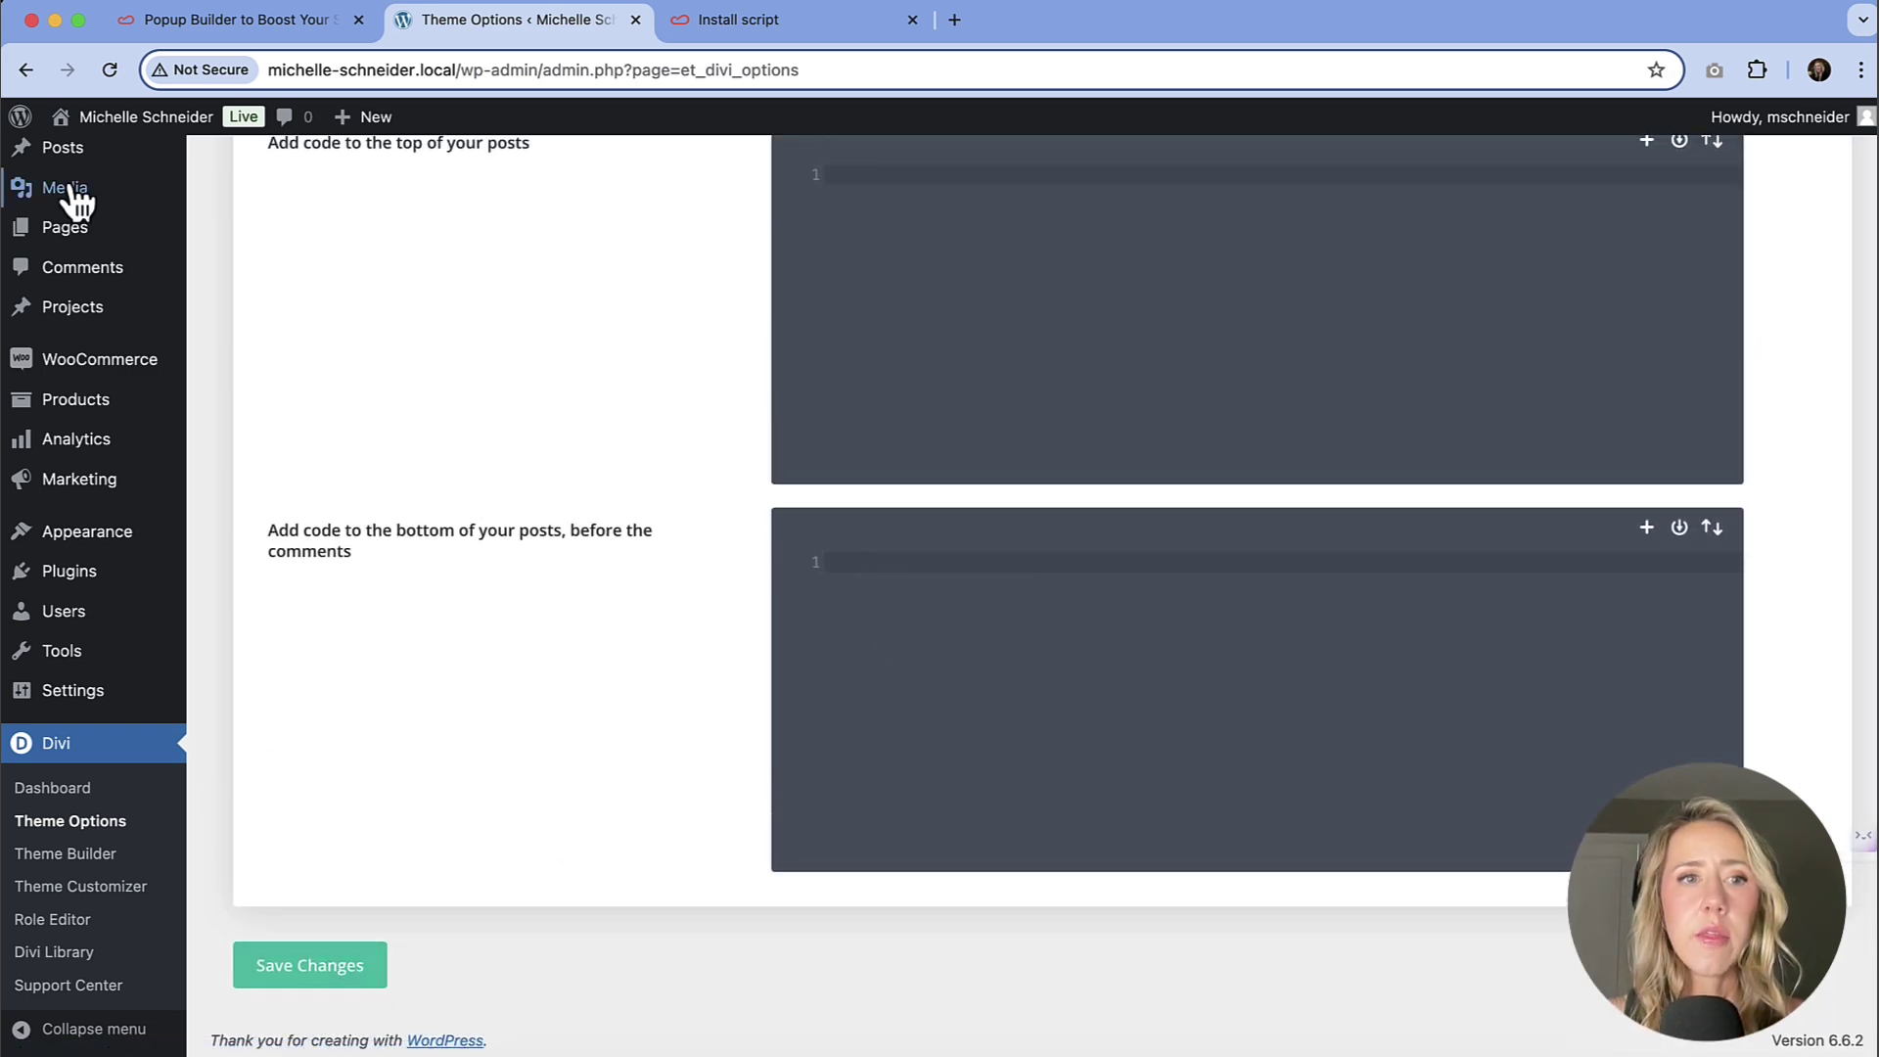
mouse_move(122, 133)
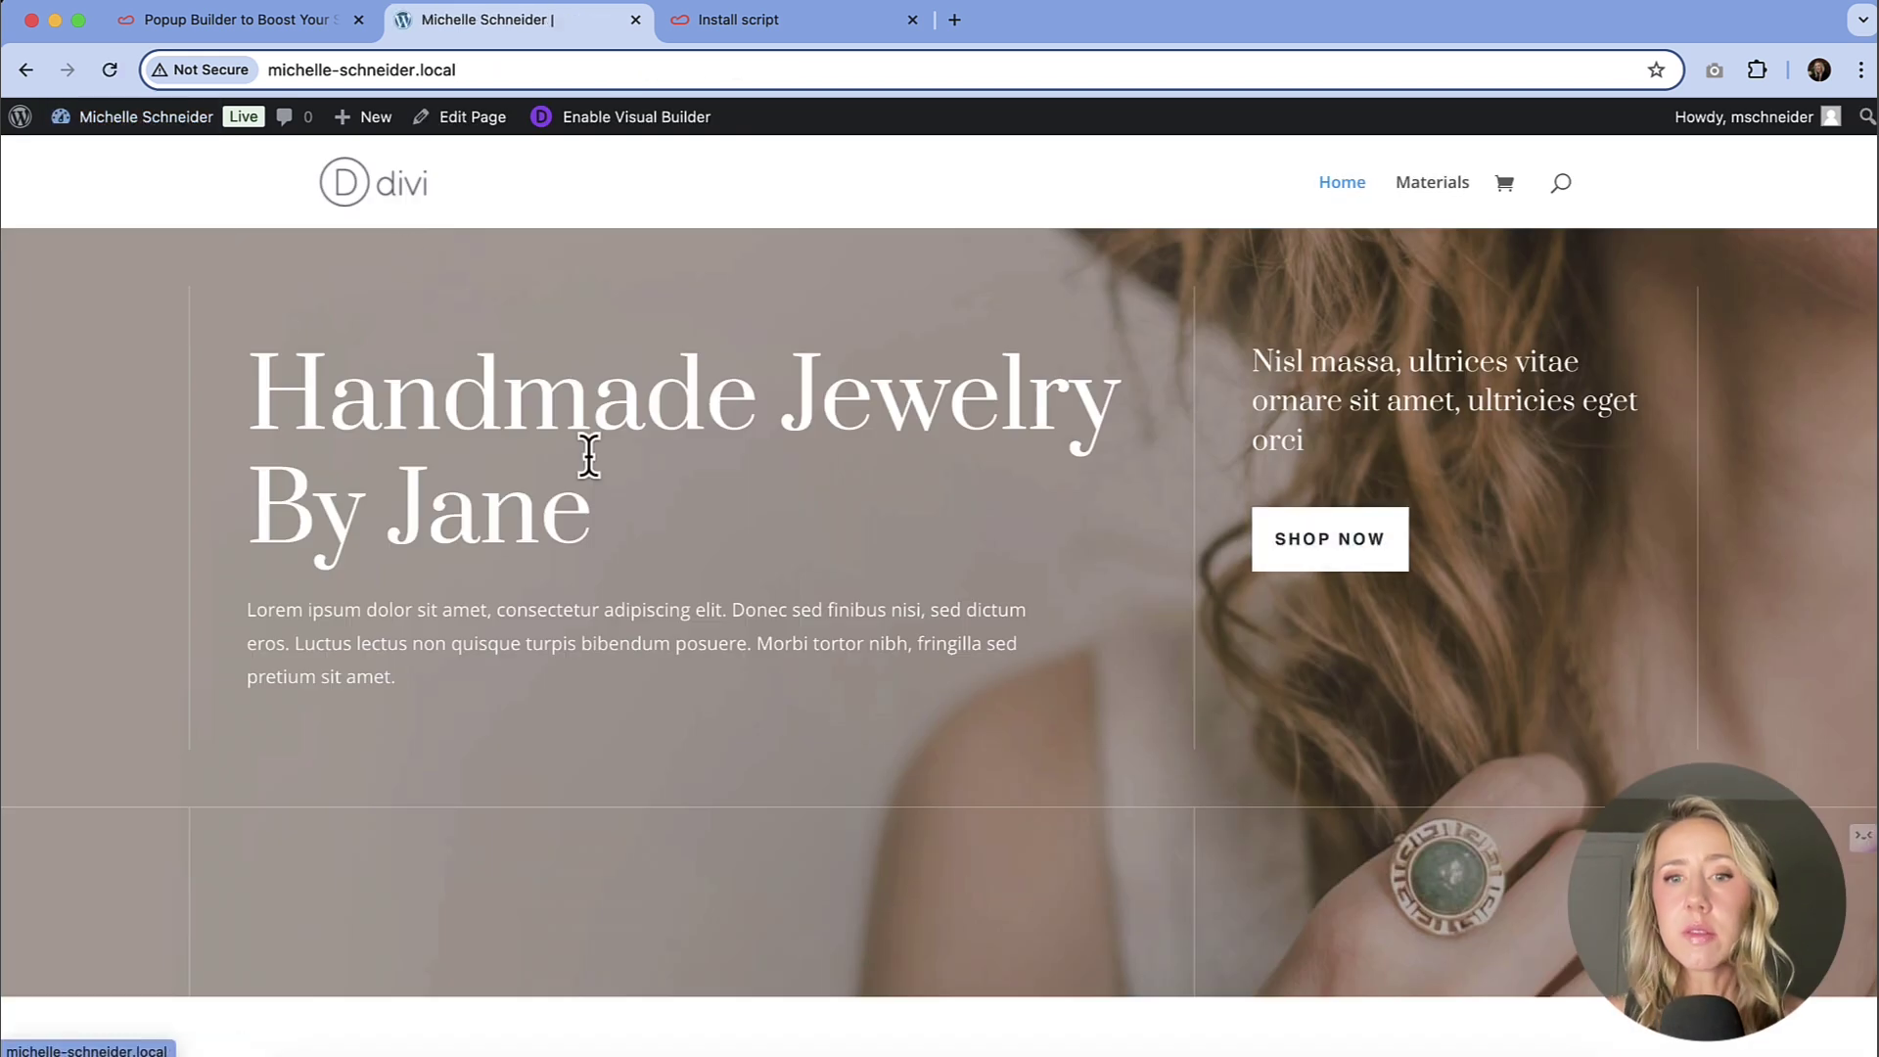
Step: Set the 20% Off Bar widget's status to Published in Claspo's widgets list
click(749, 16)
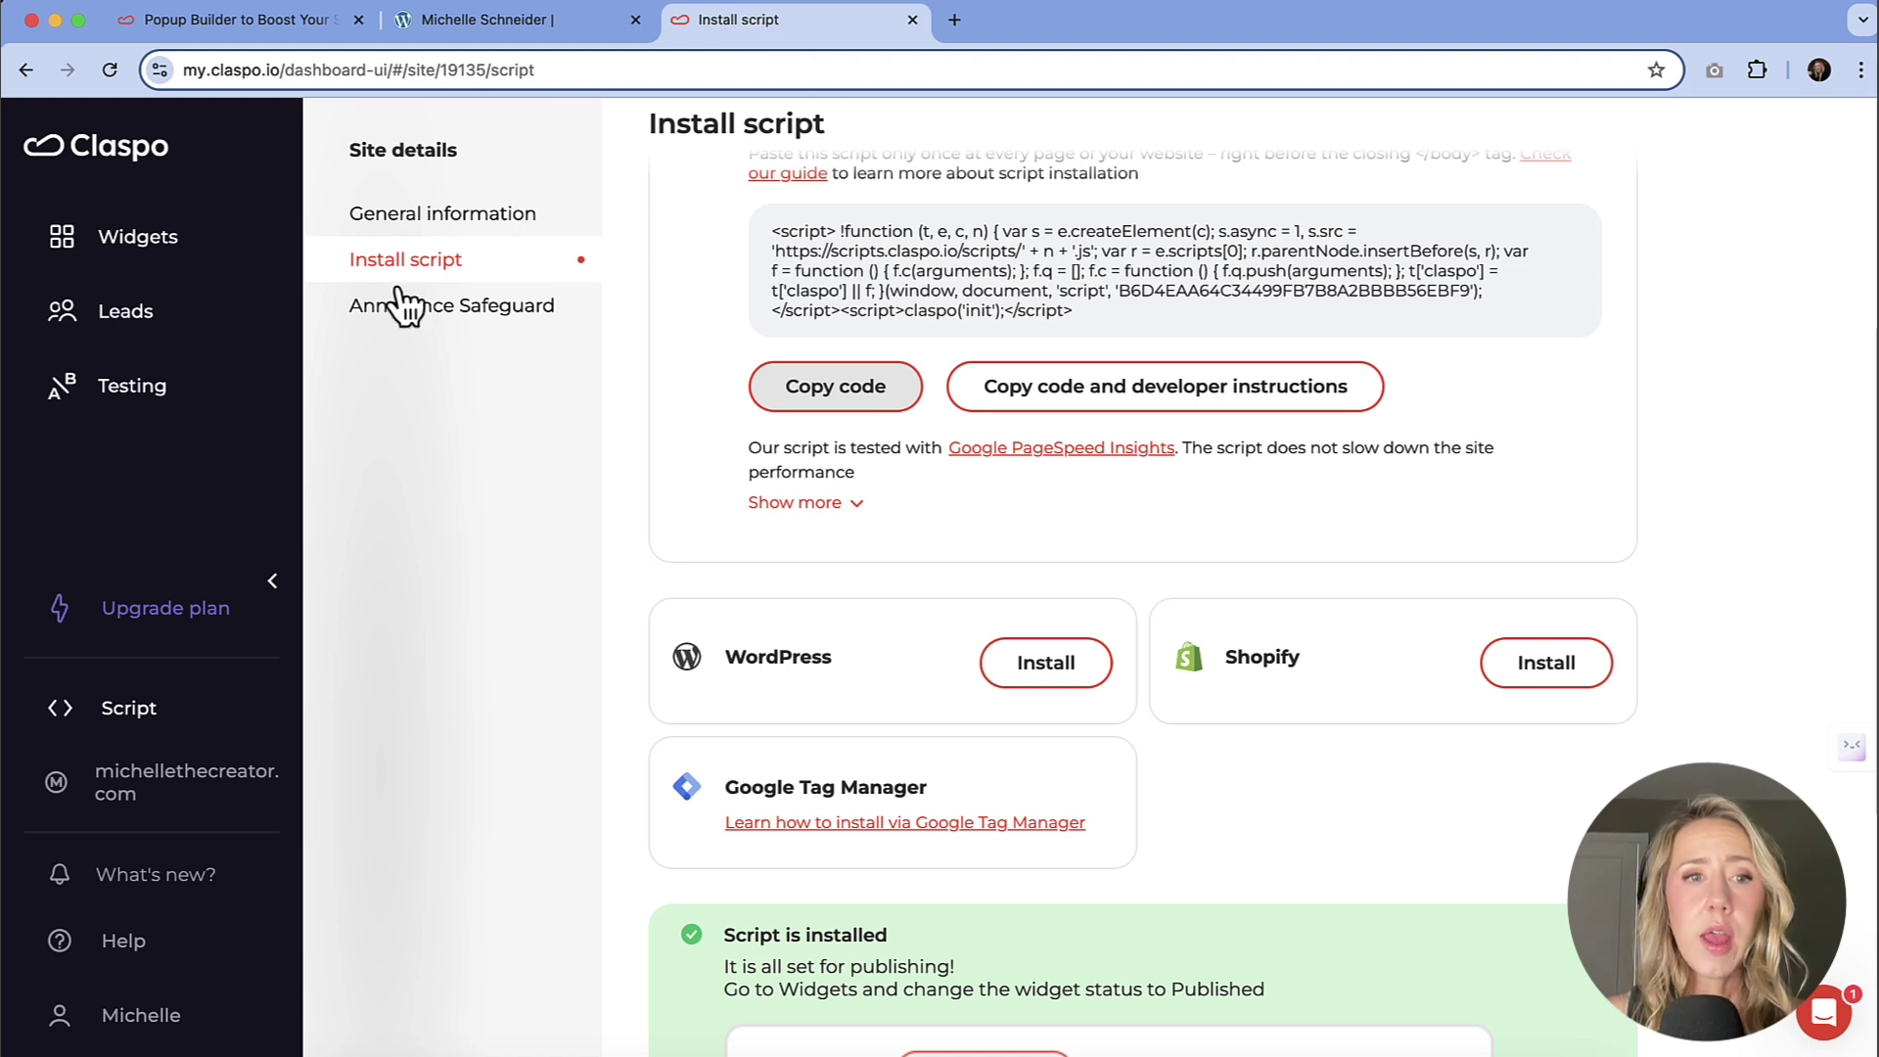
click(188, 258)
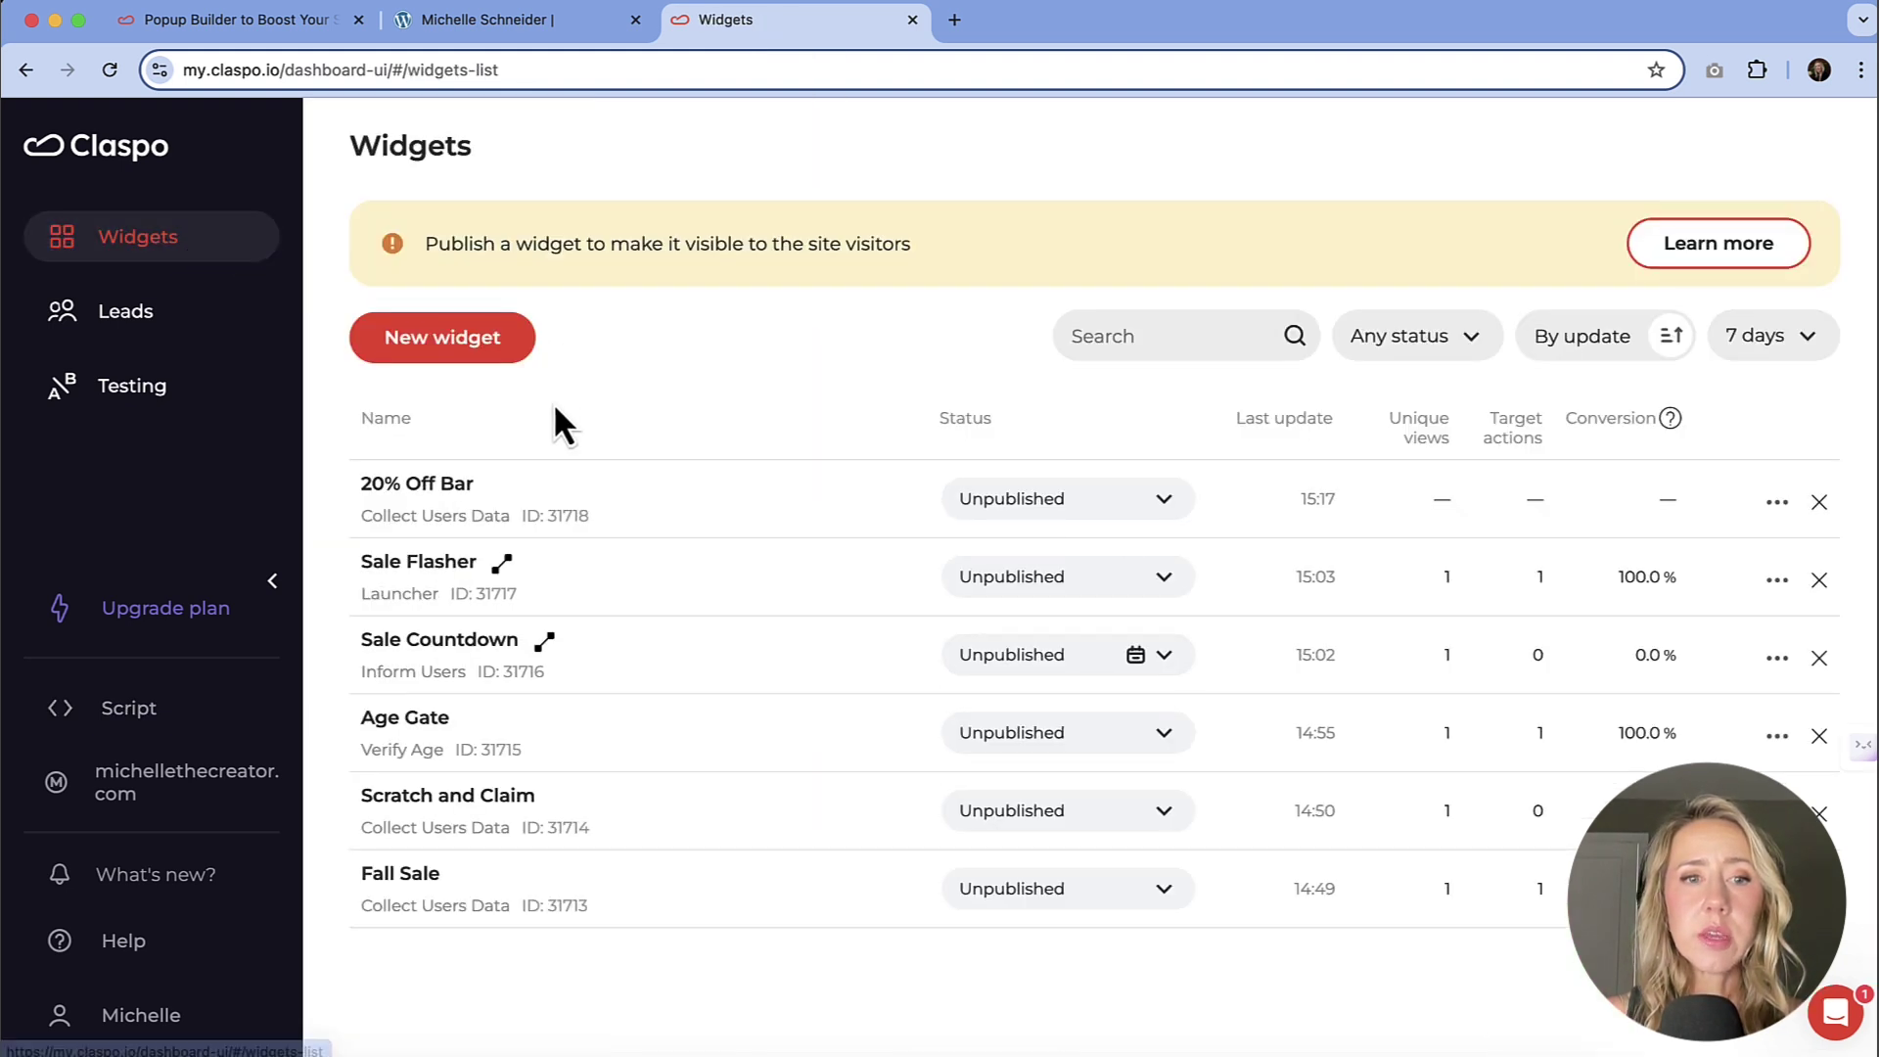
click(1157, 500)
click(1086, 573)
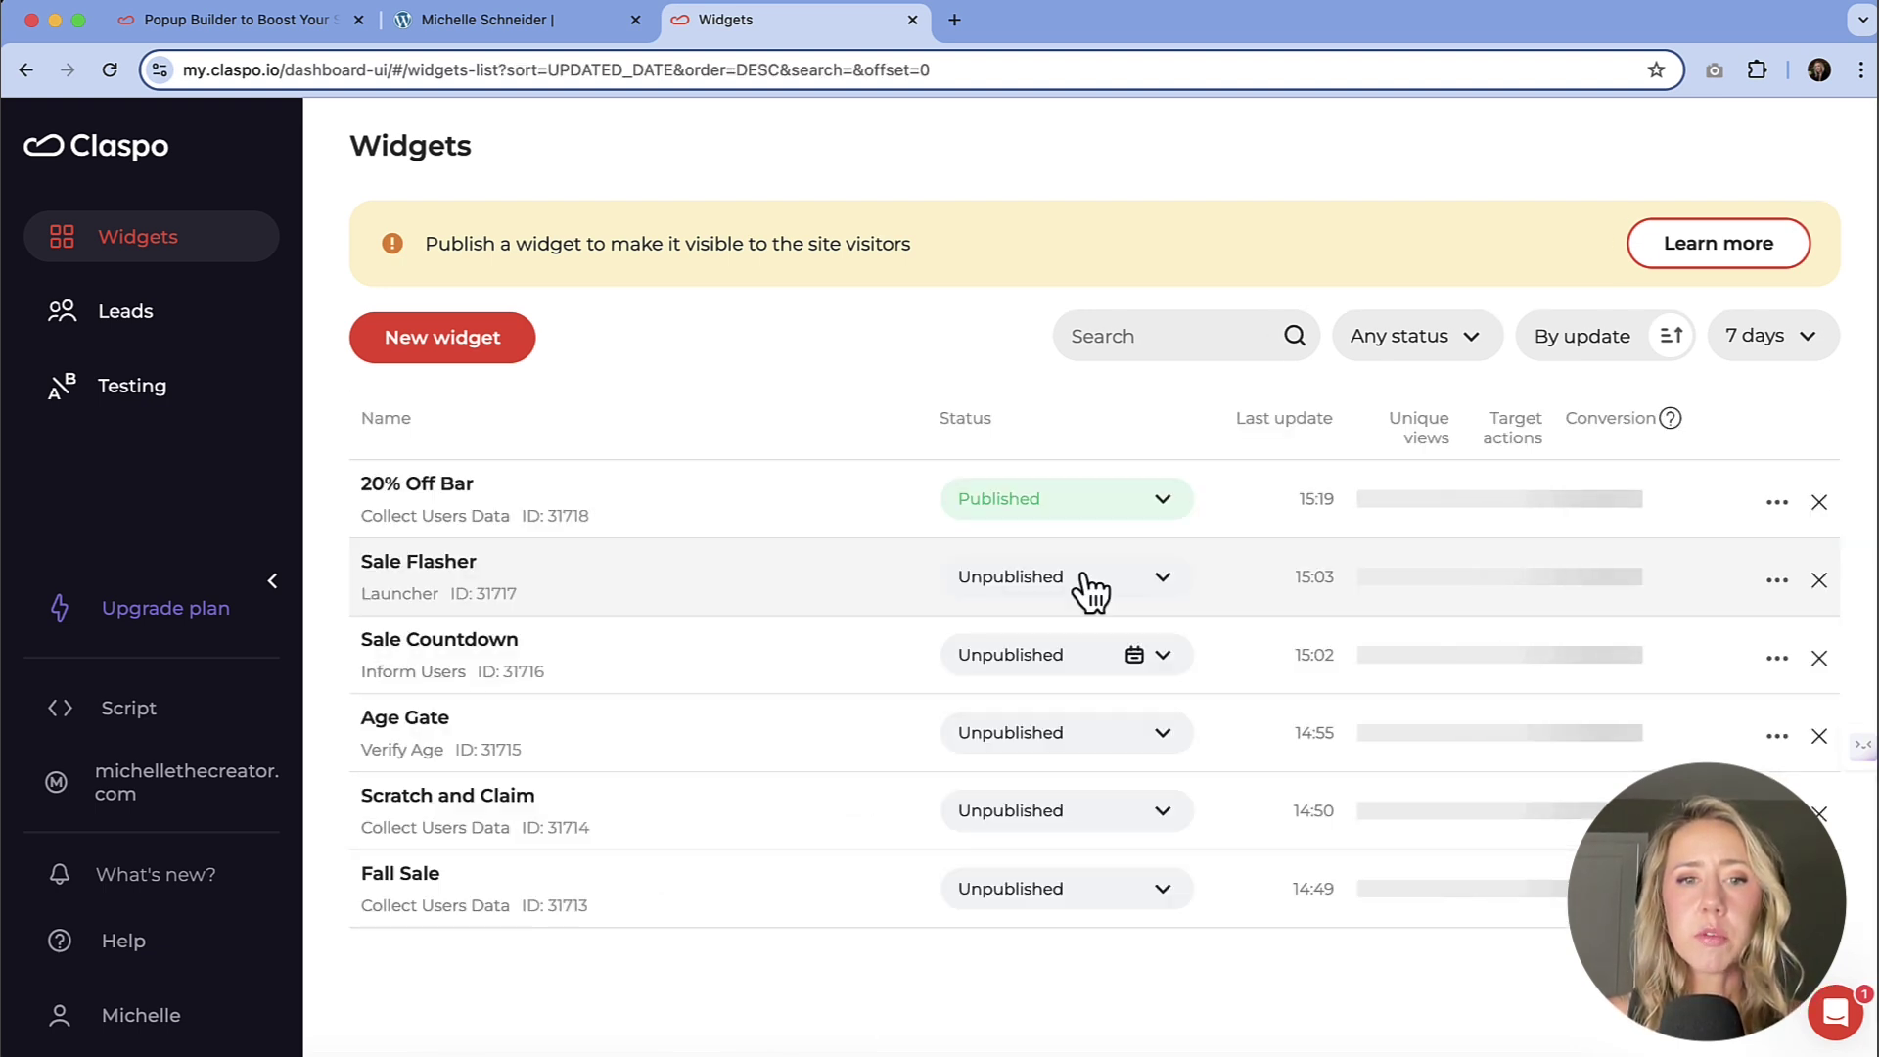
Step: Reload the jewelry site, submit a test email with consent in the 20% Off Bar, then close it
click(499, 19)
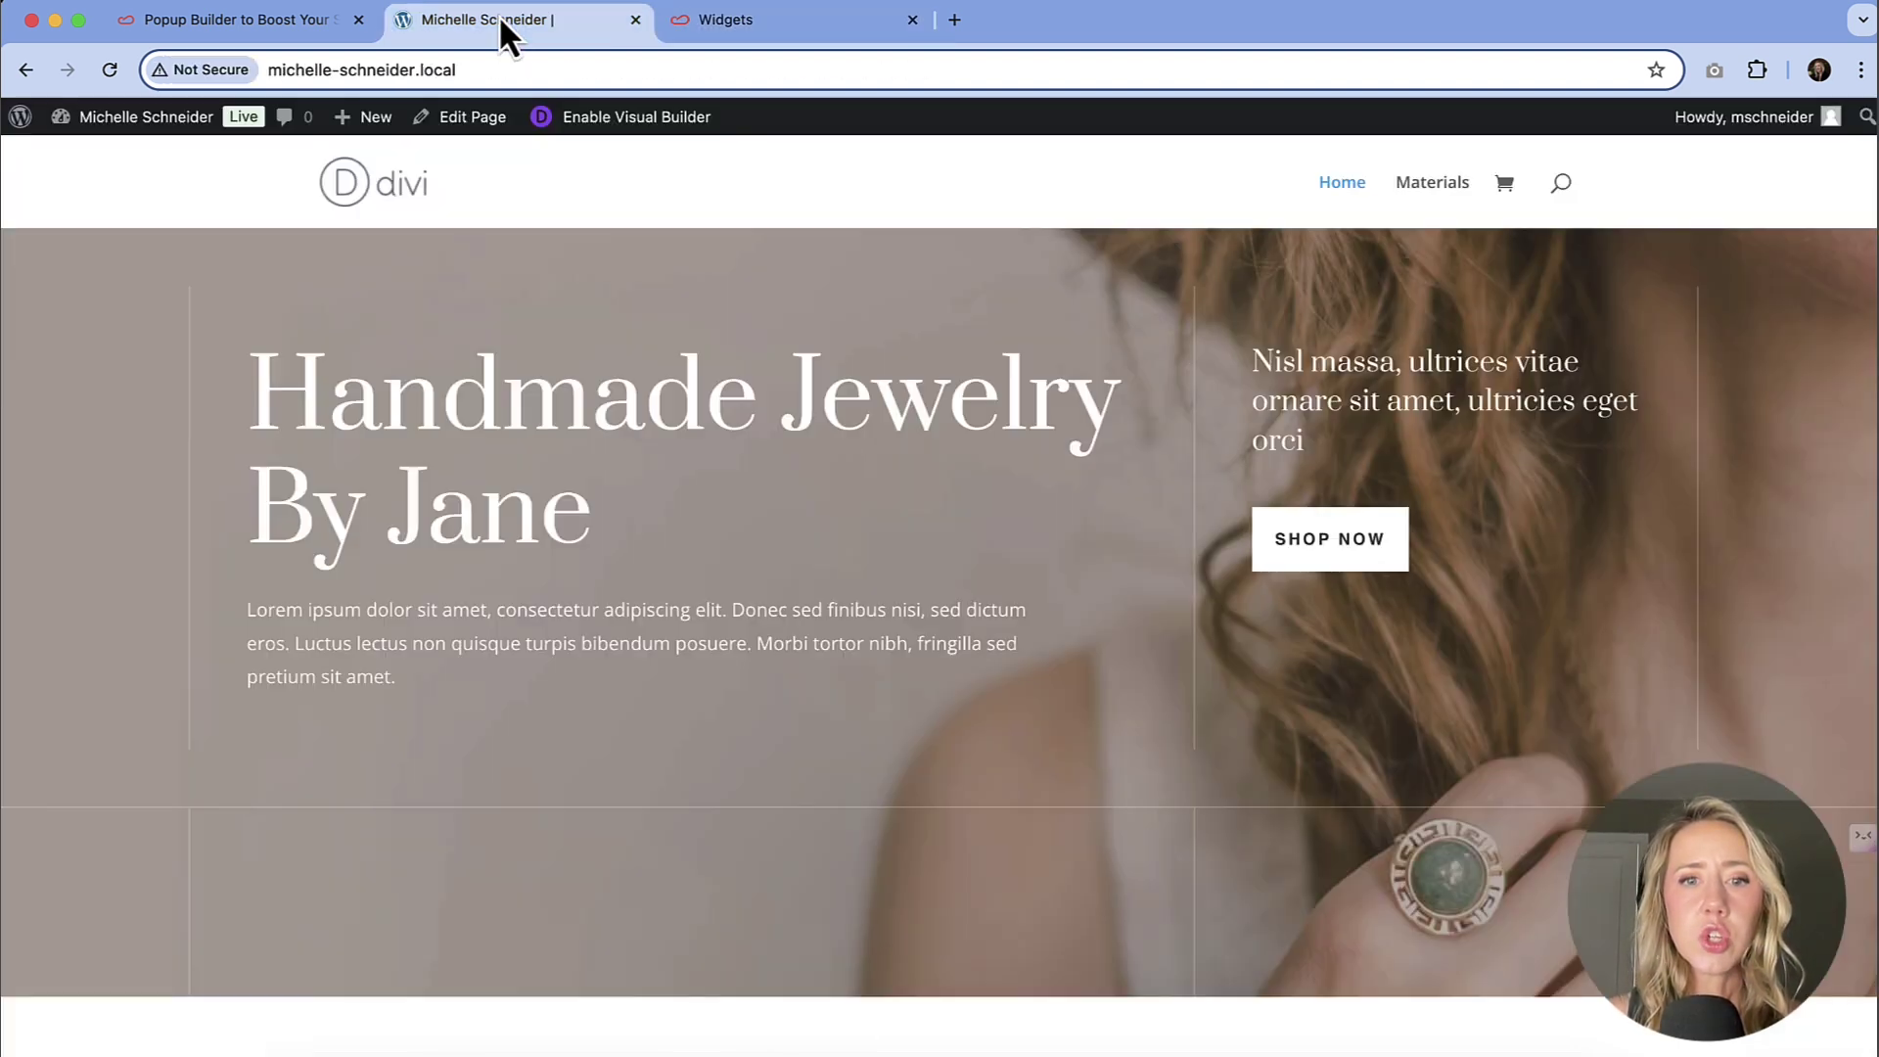
click(108, 71)
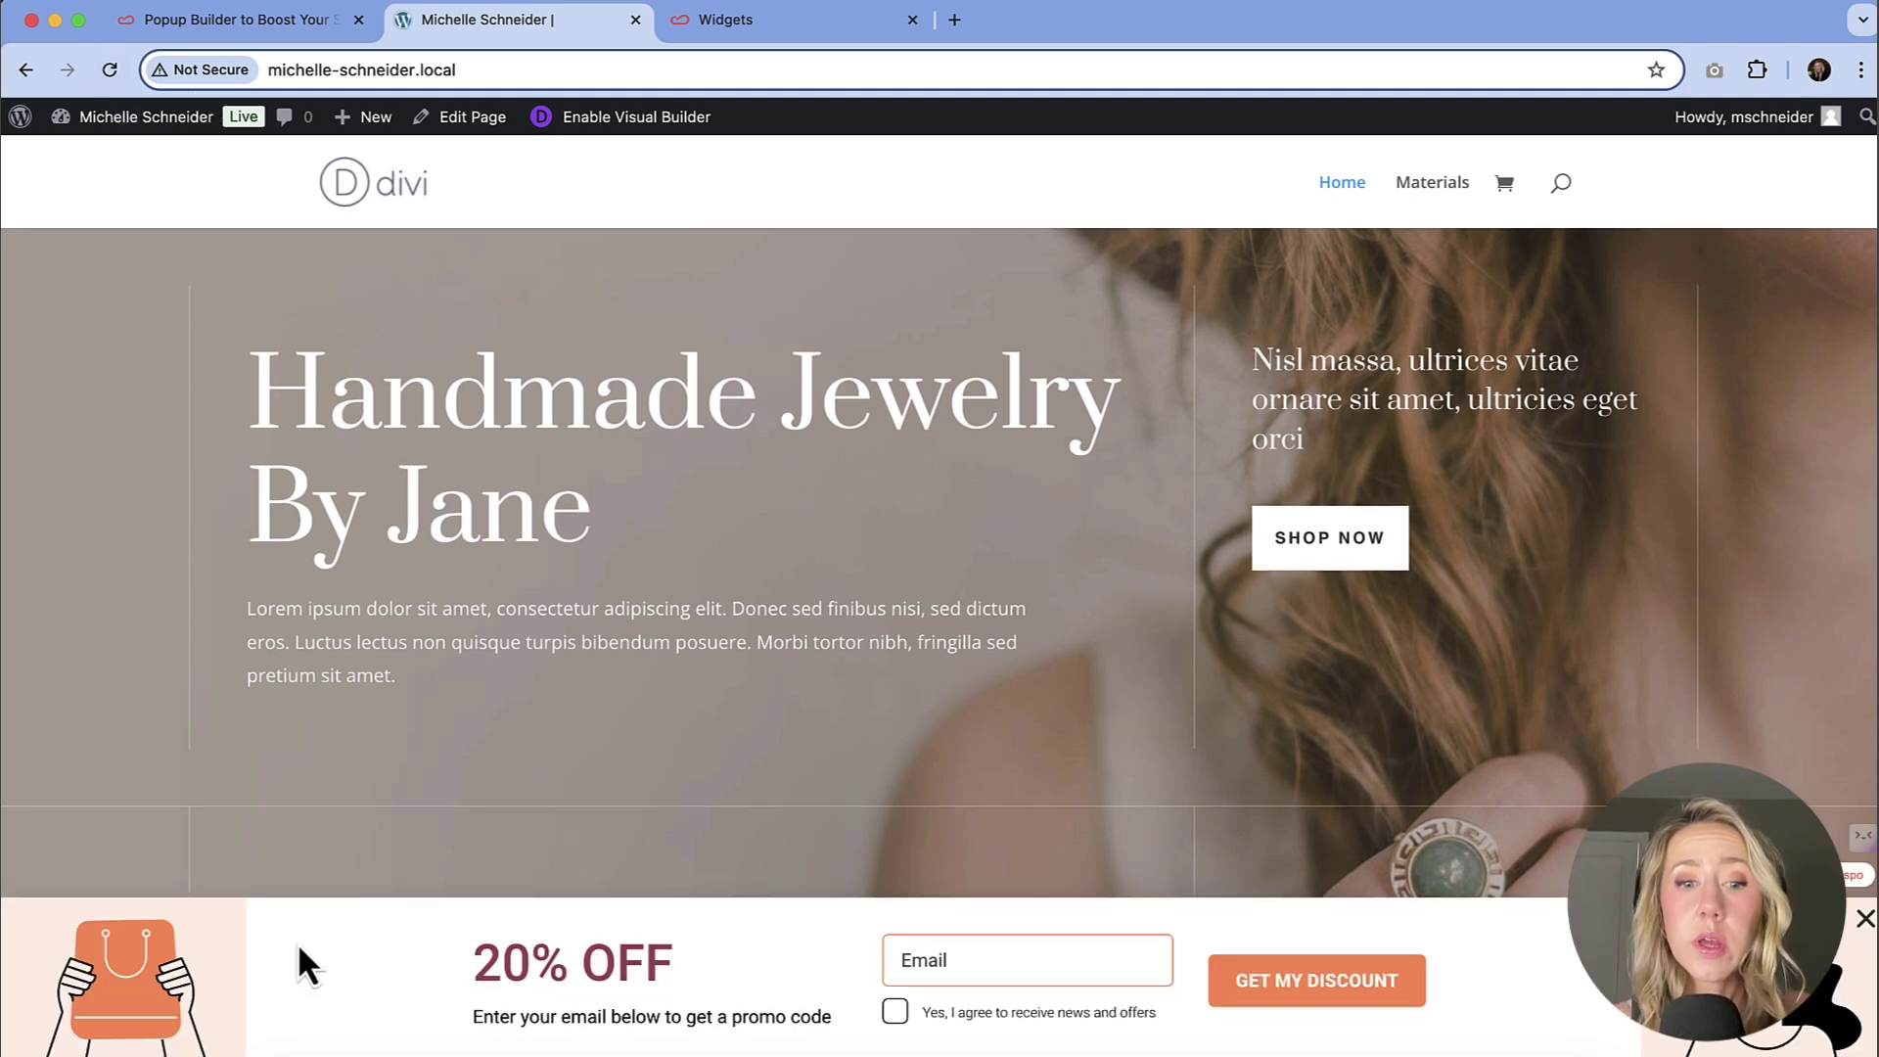
click(934, 967)
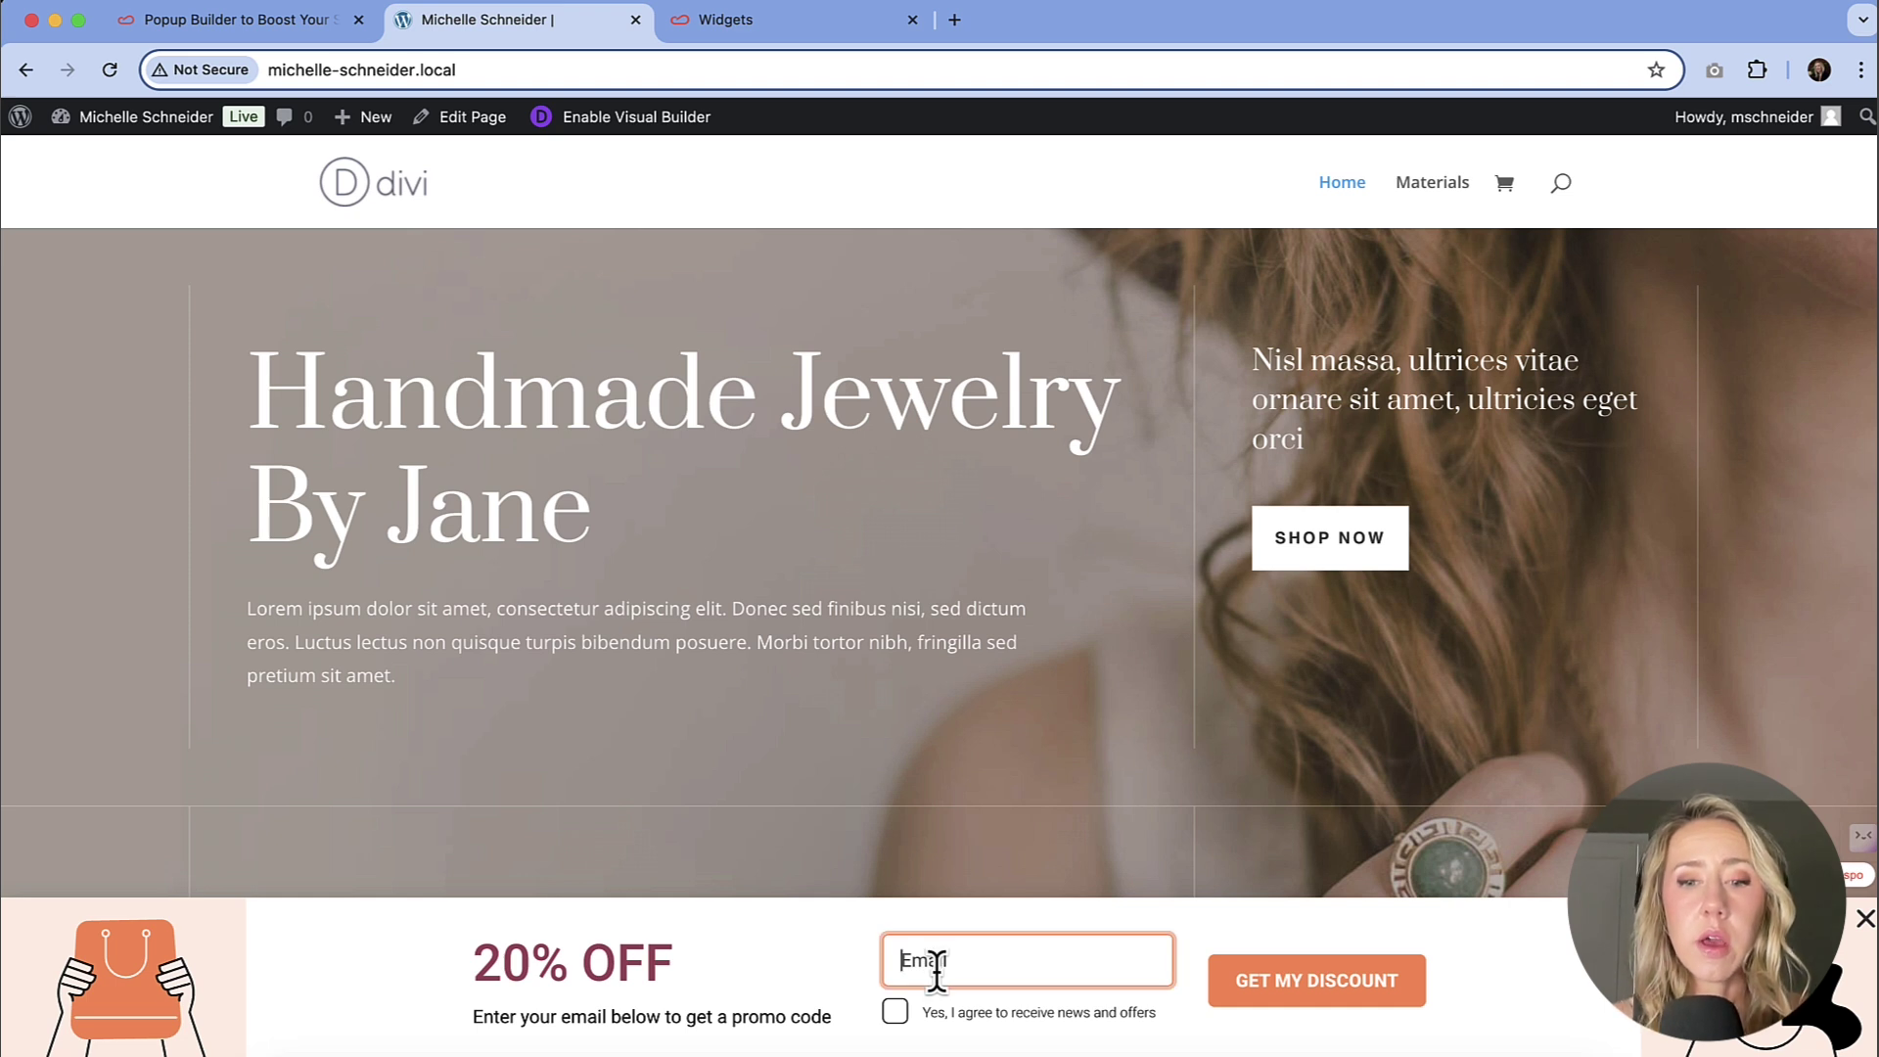
text(hello@test.com)
click(895, 1011)
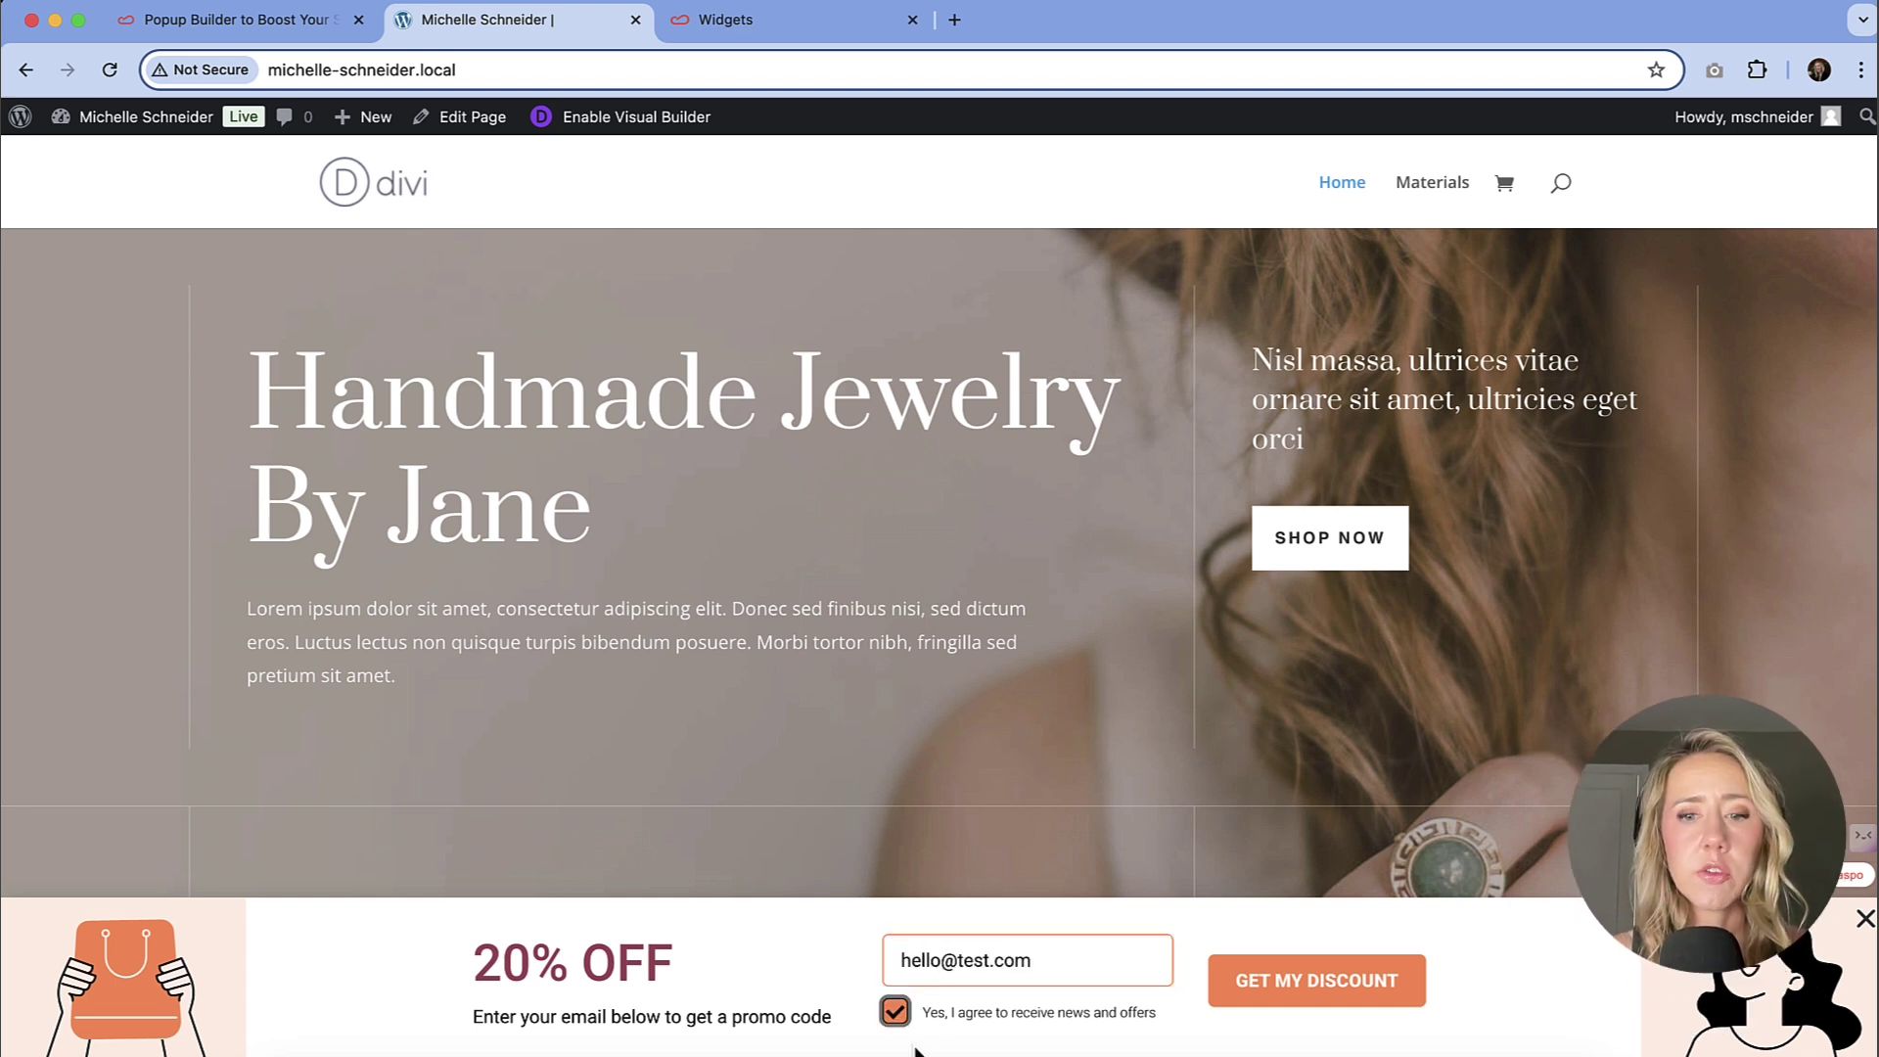
click(1302, 988)
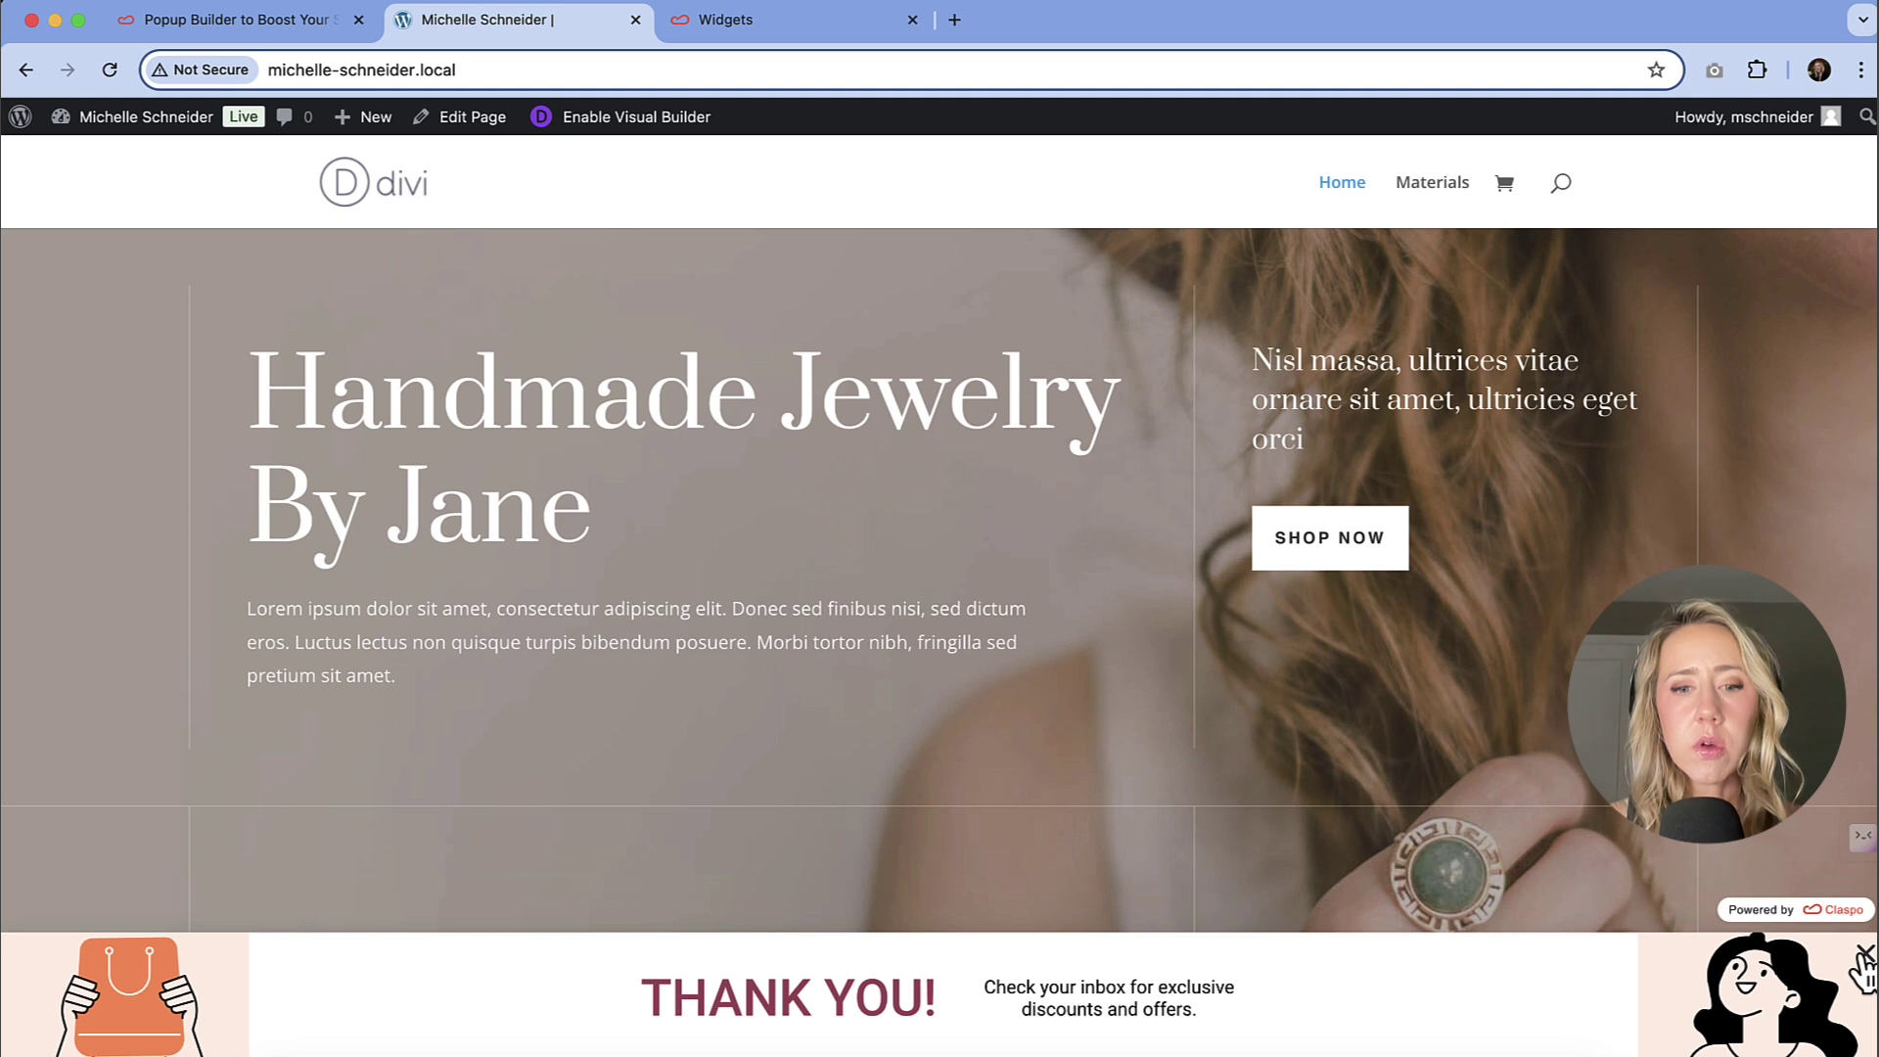
click(1863, 954)
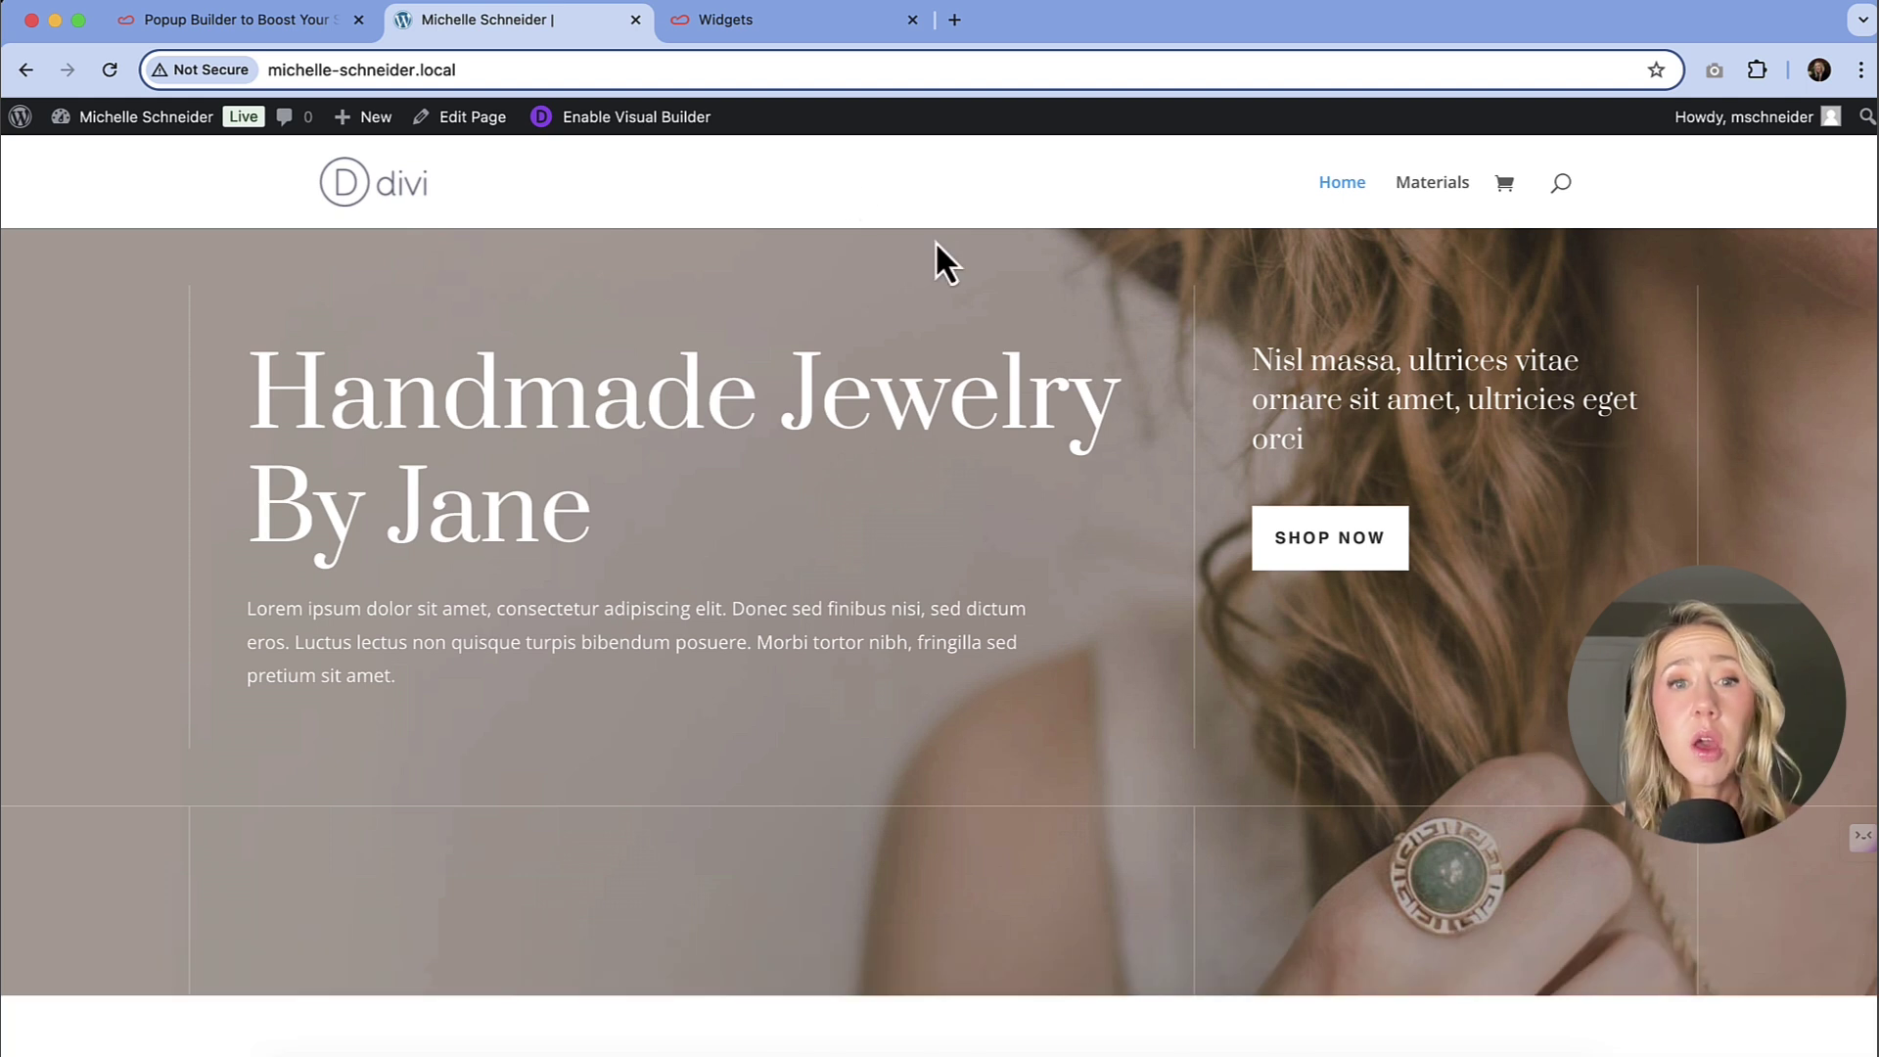
click(737, 30)
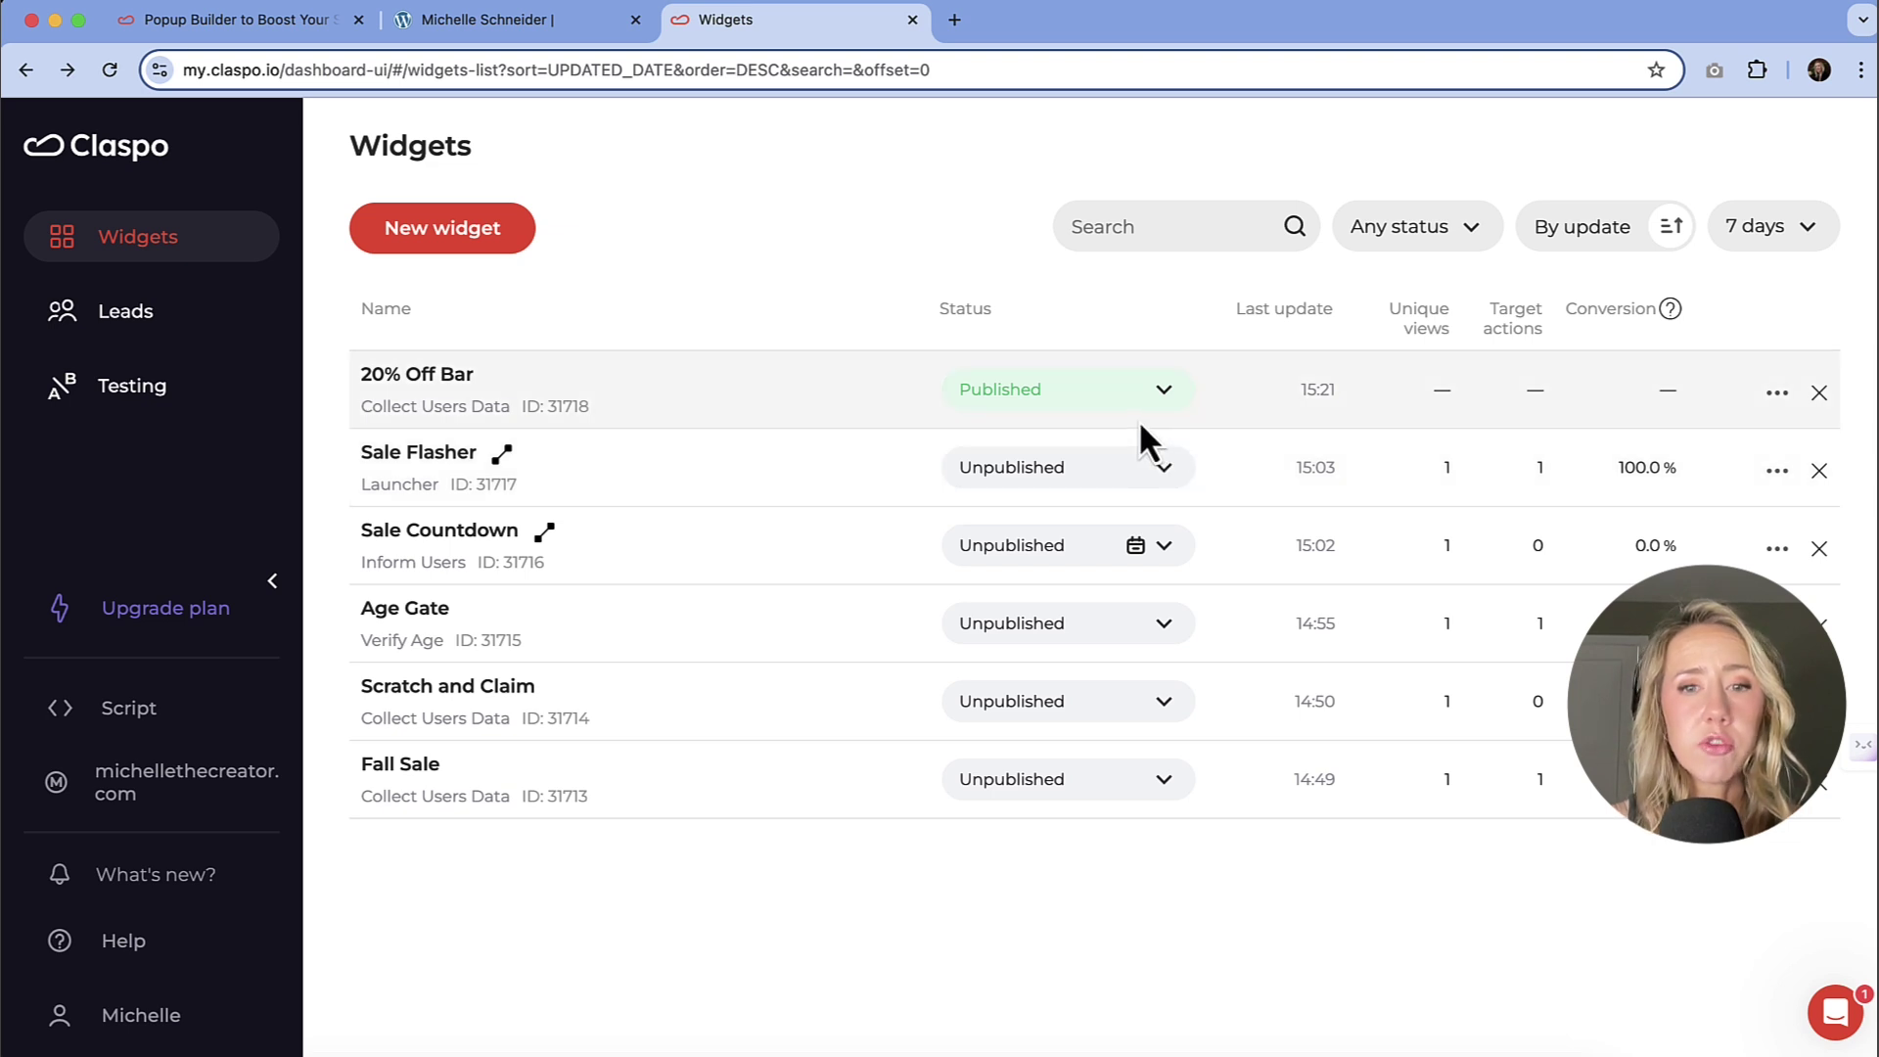
Step: Unpublish the 20% Off Bar and publish Sale Flasher along with its linked Sale Countdown
click(1147, 413)
click(1076, 516)
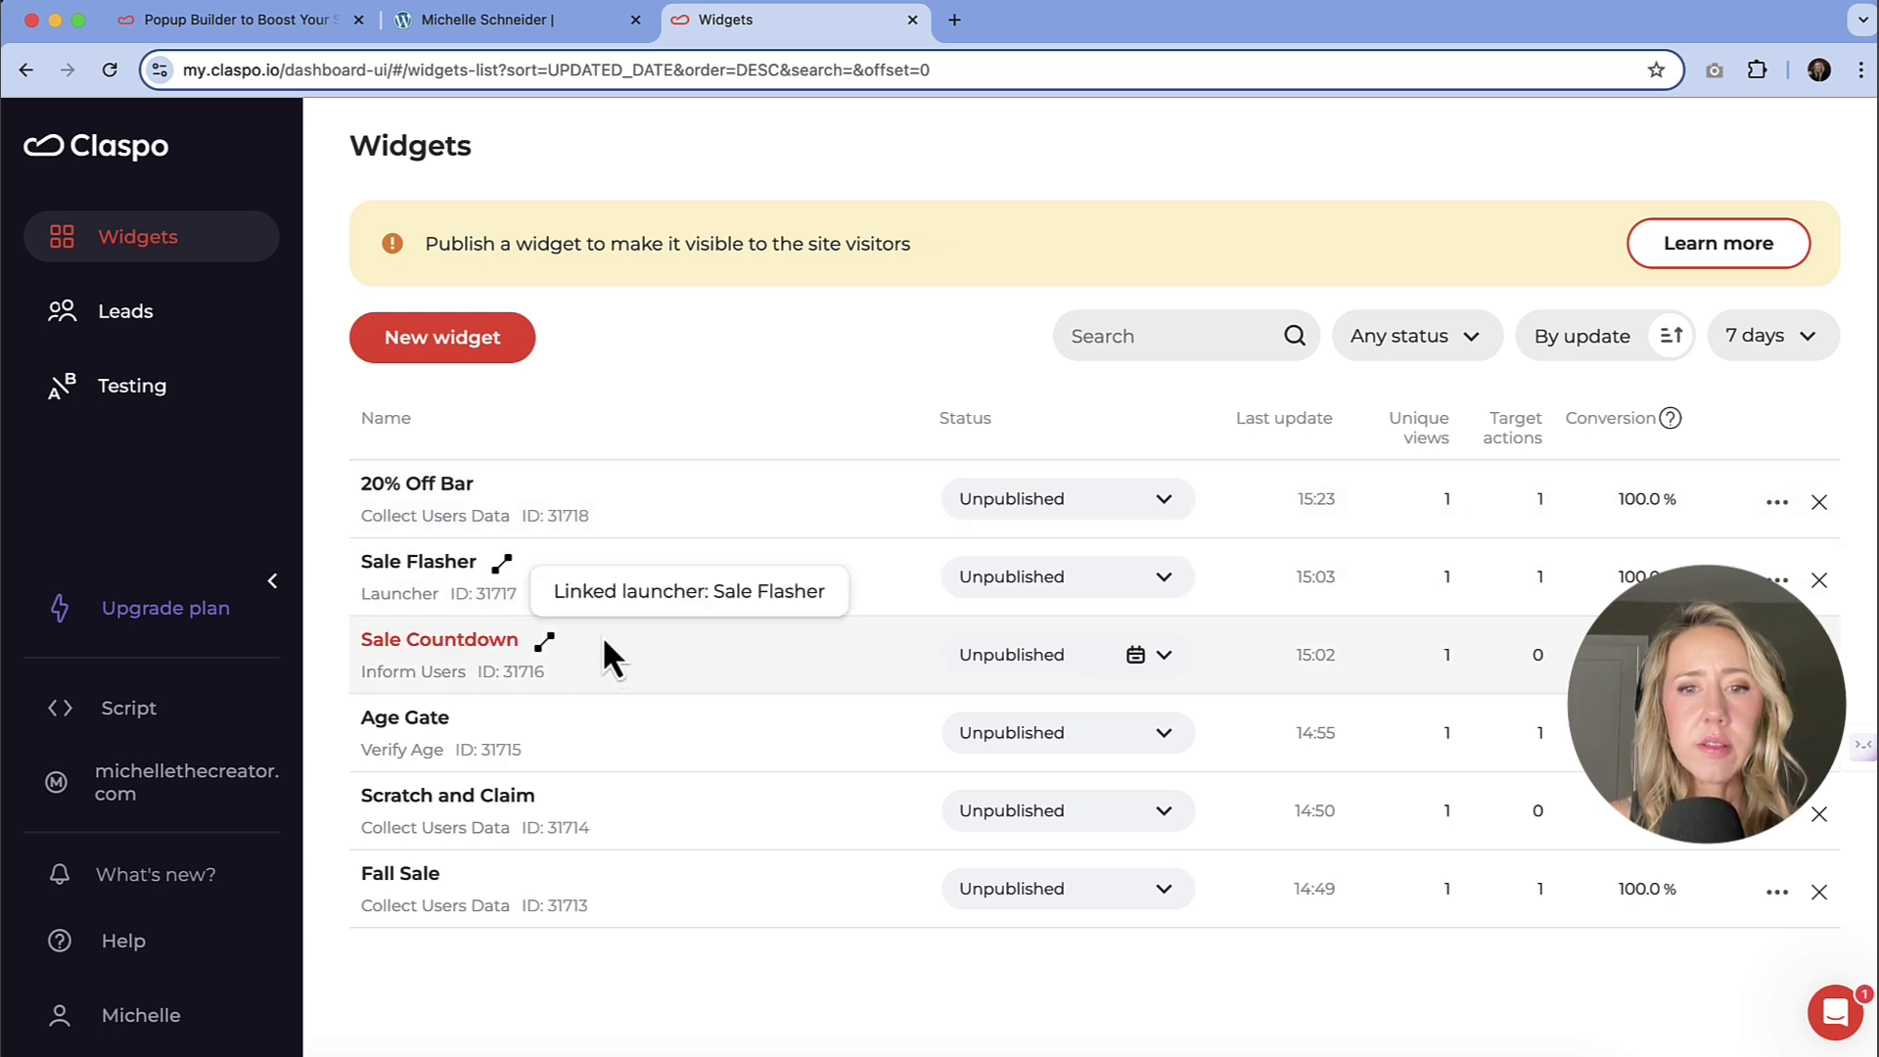
click(1162, 579)
click(1074, 649)
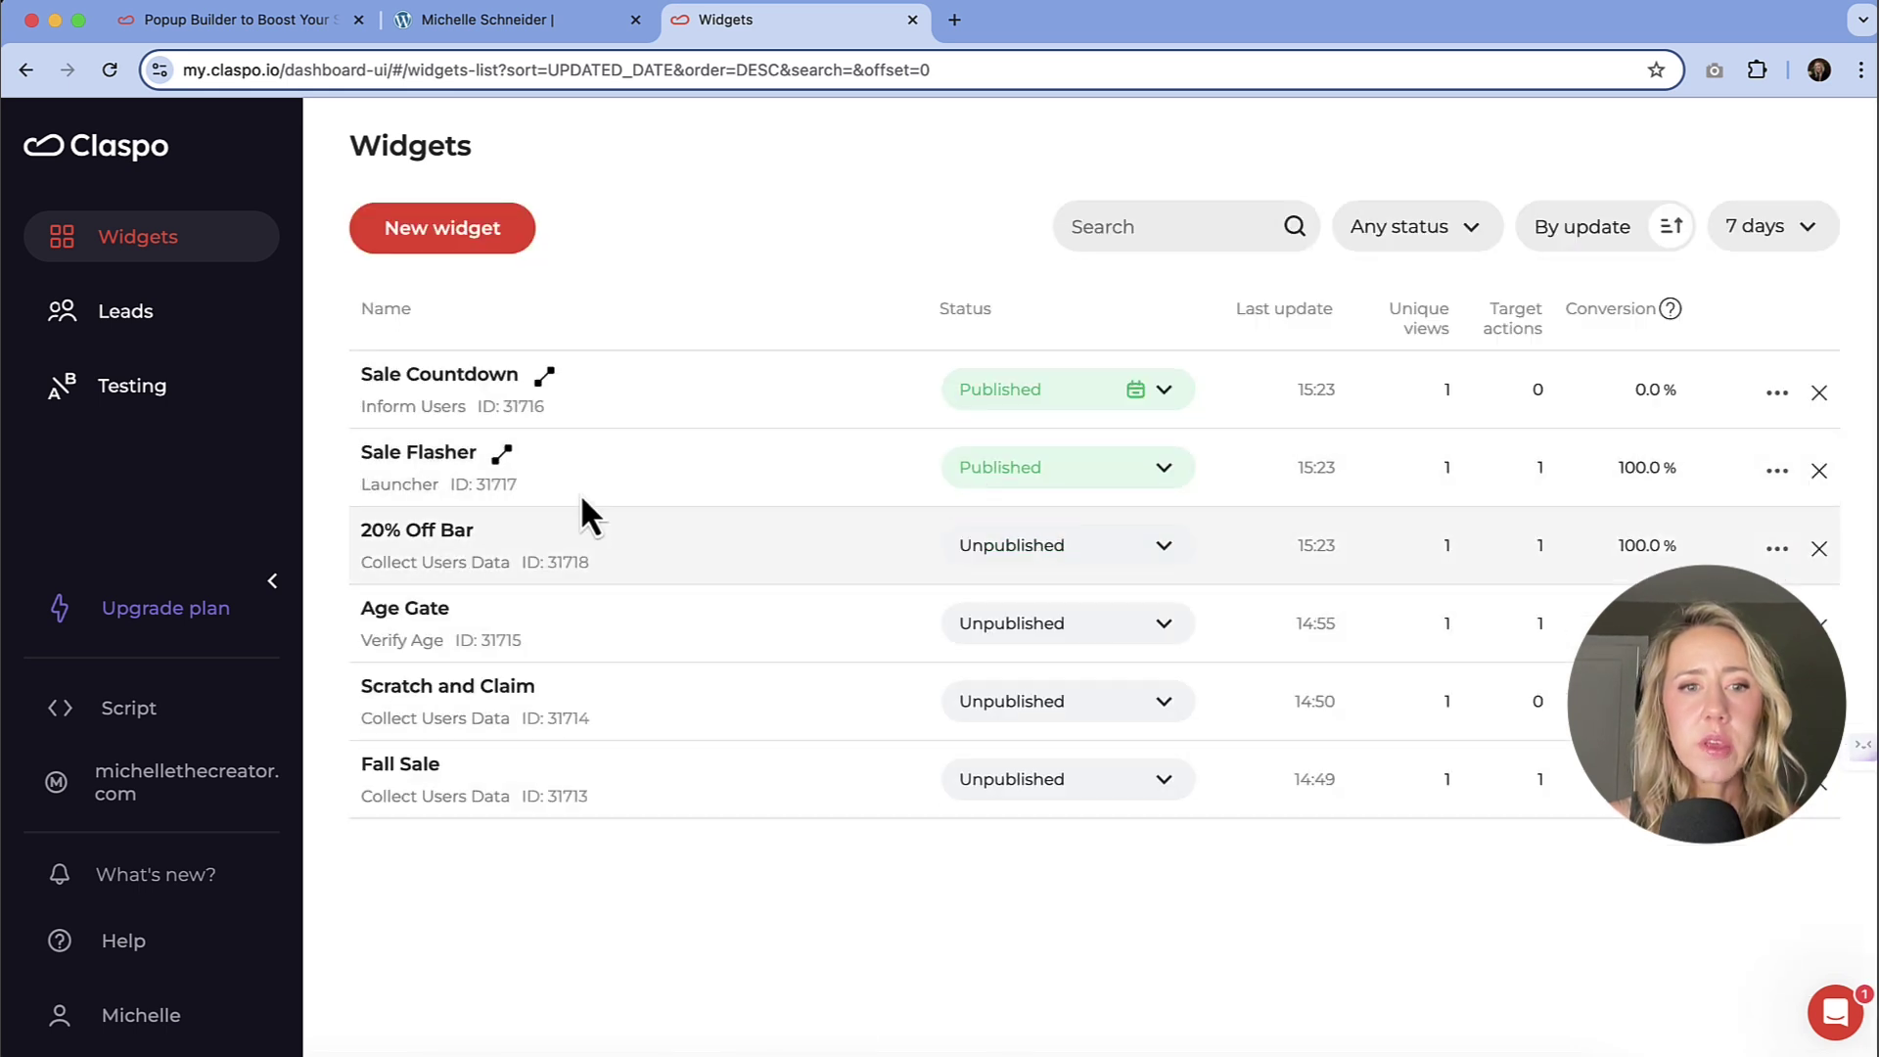
mouse_move(506, 456)
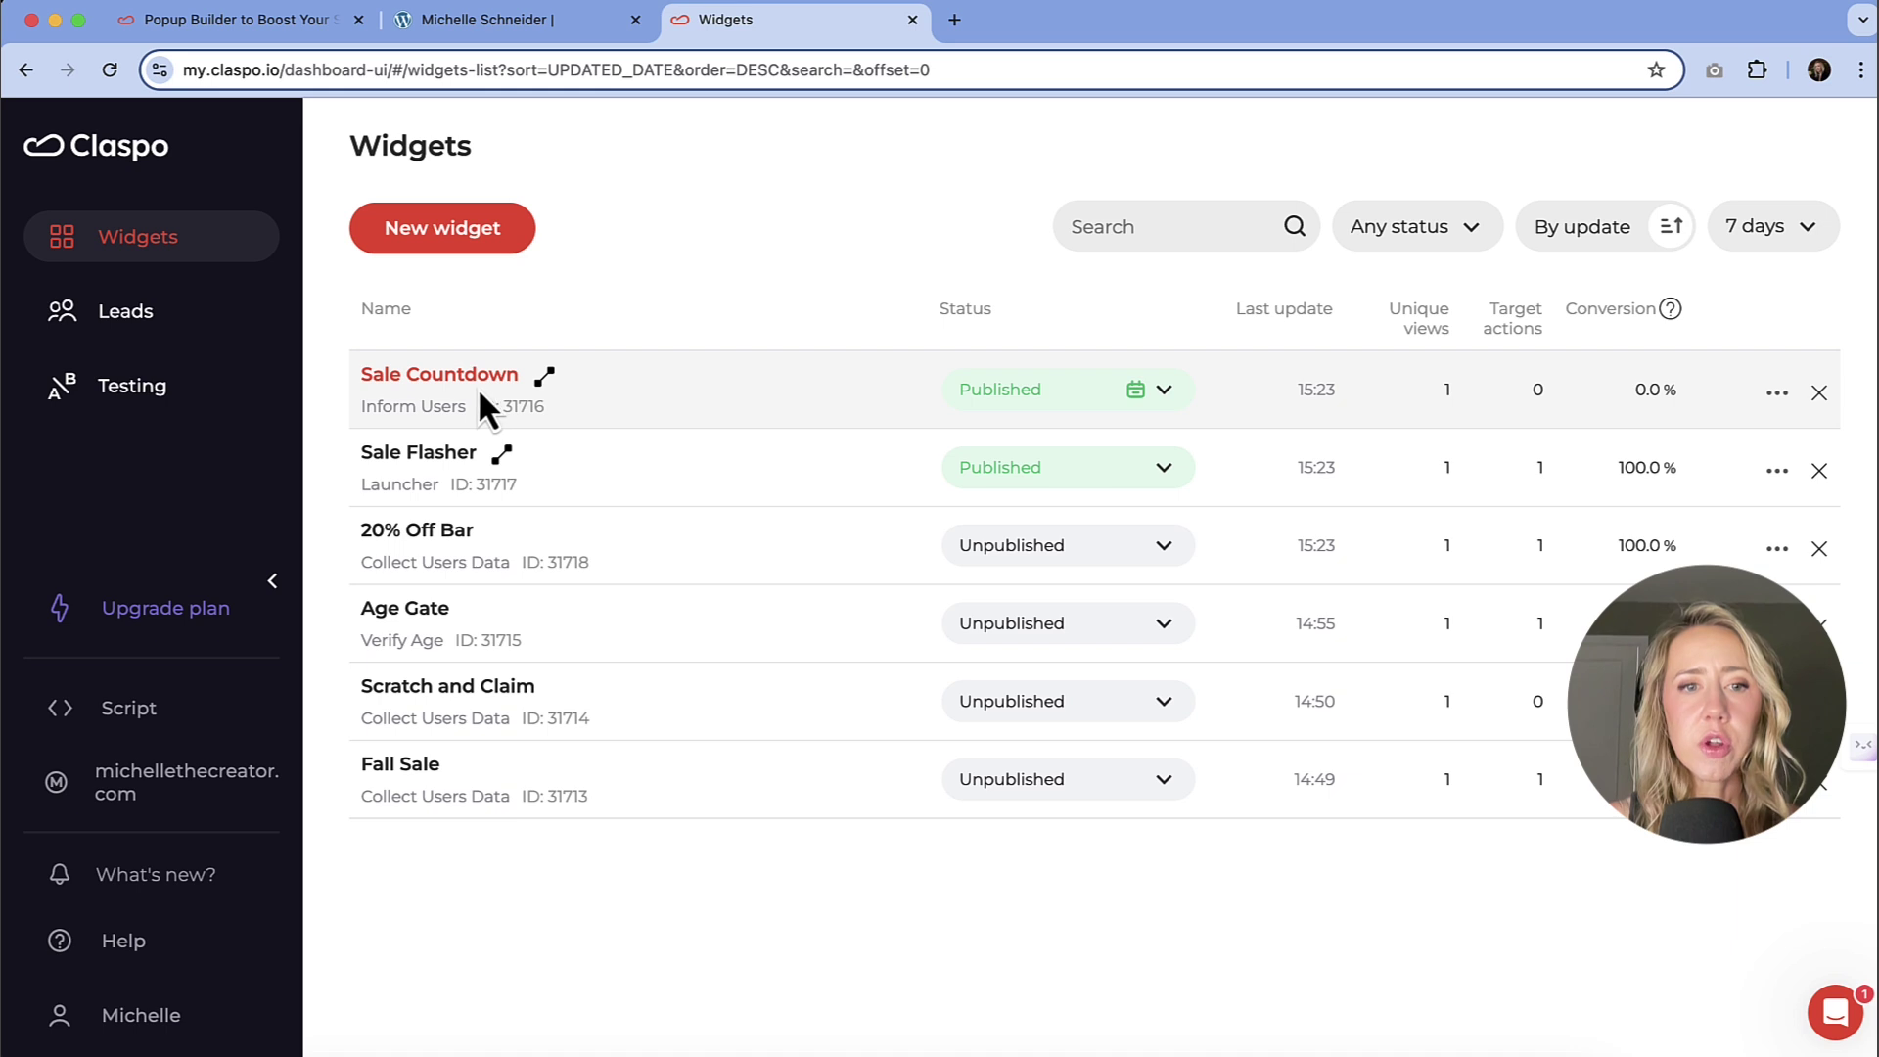
mouse_move(482, 391)
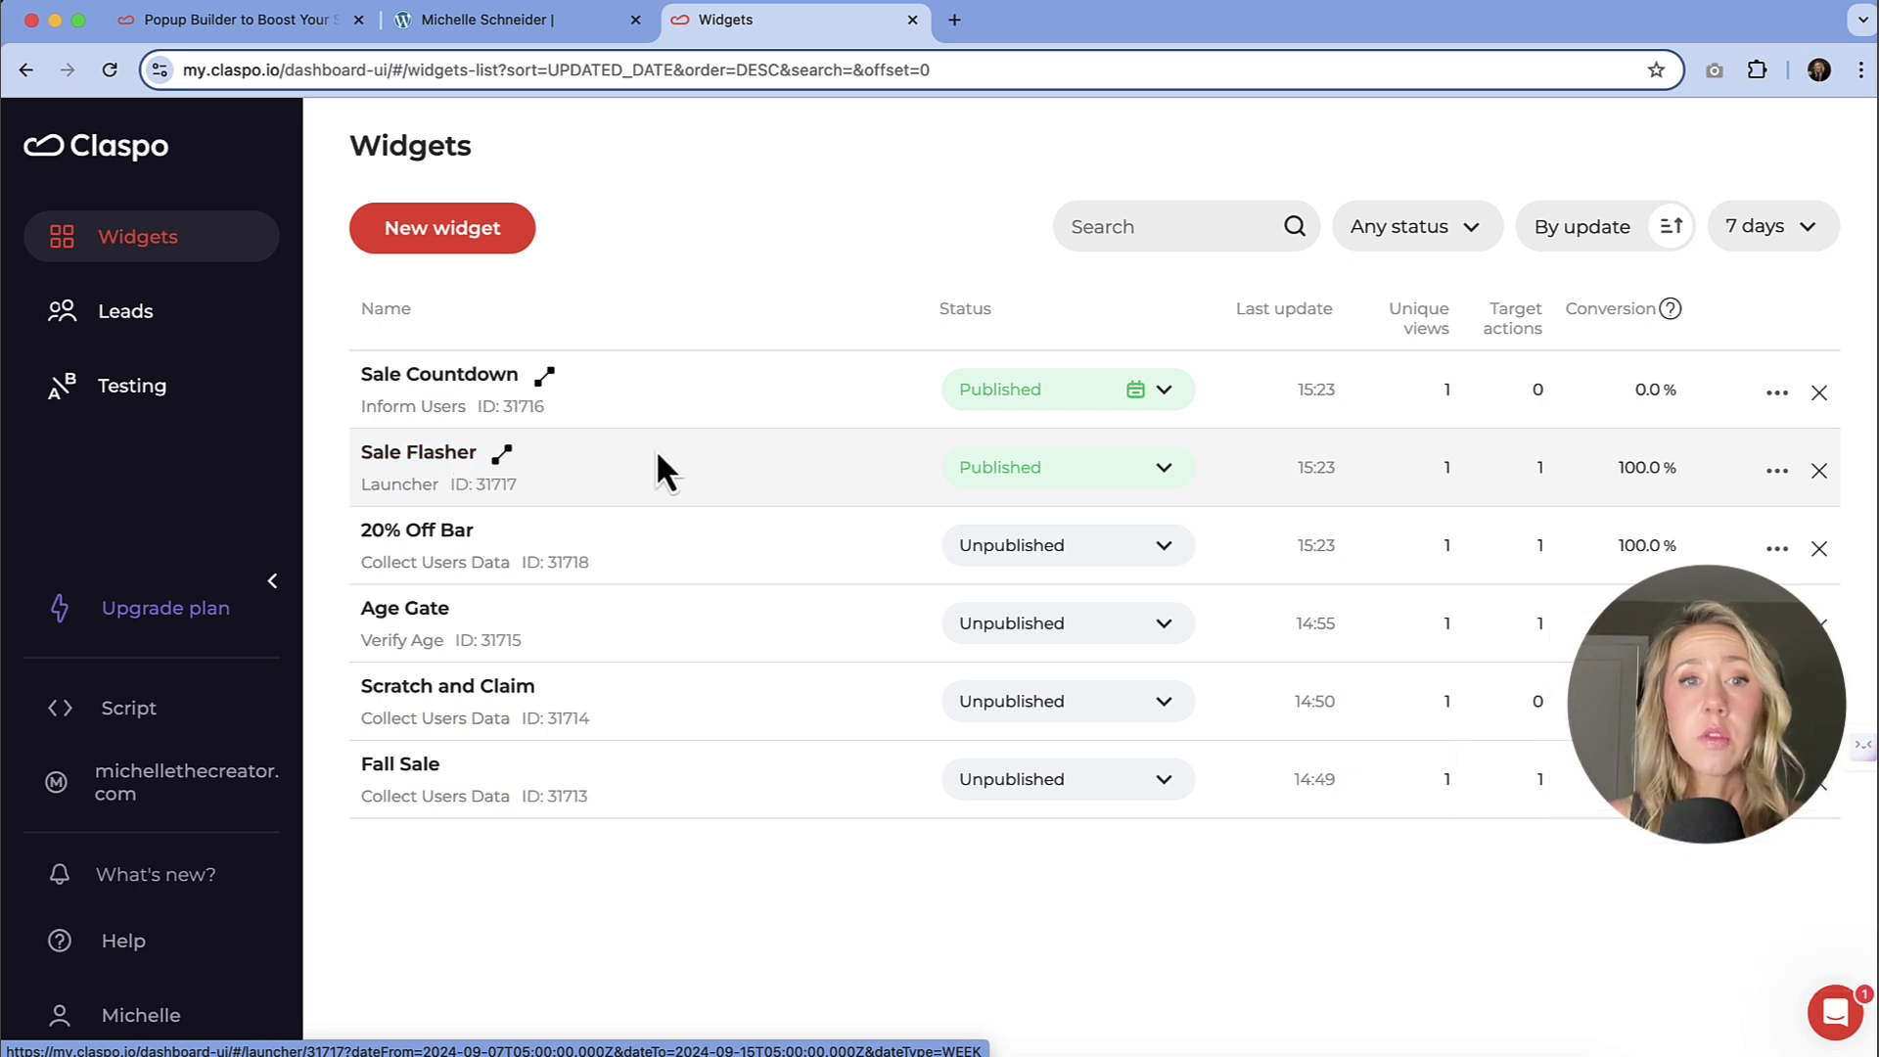
Step: Reload the live site, open the Back to School countdown from the 50% OFF badge, then close it
click(470, 28)
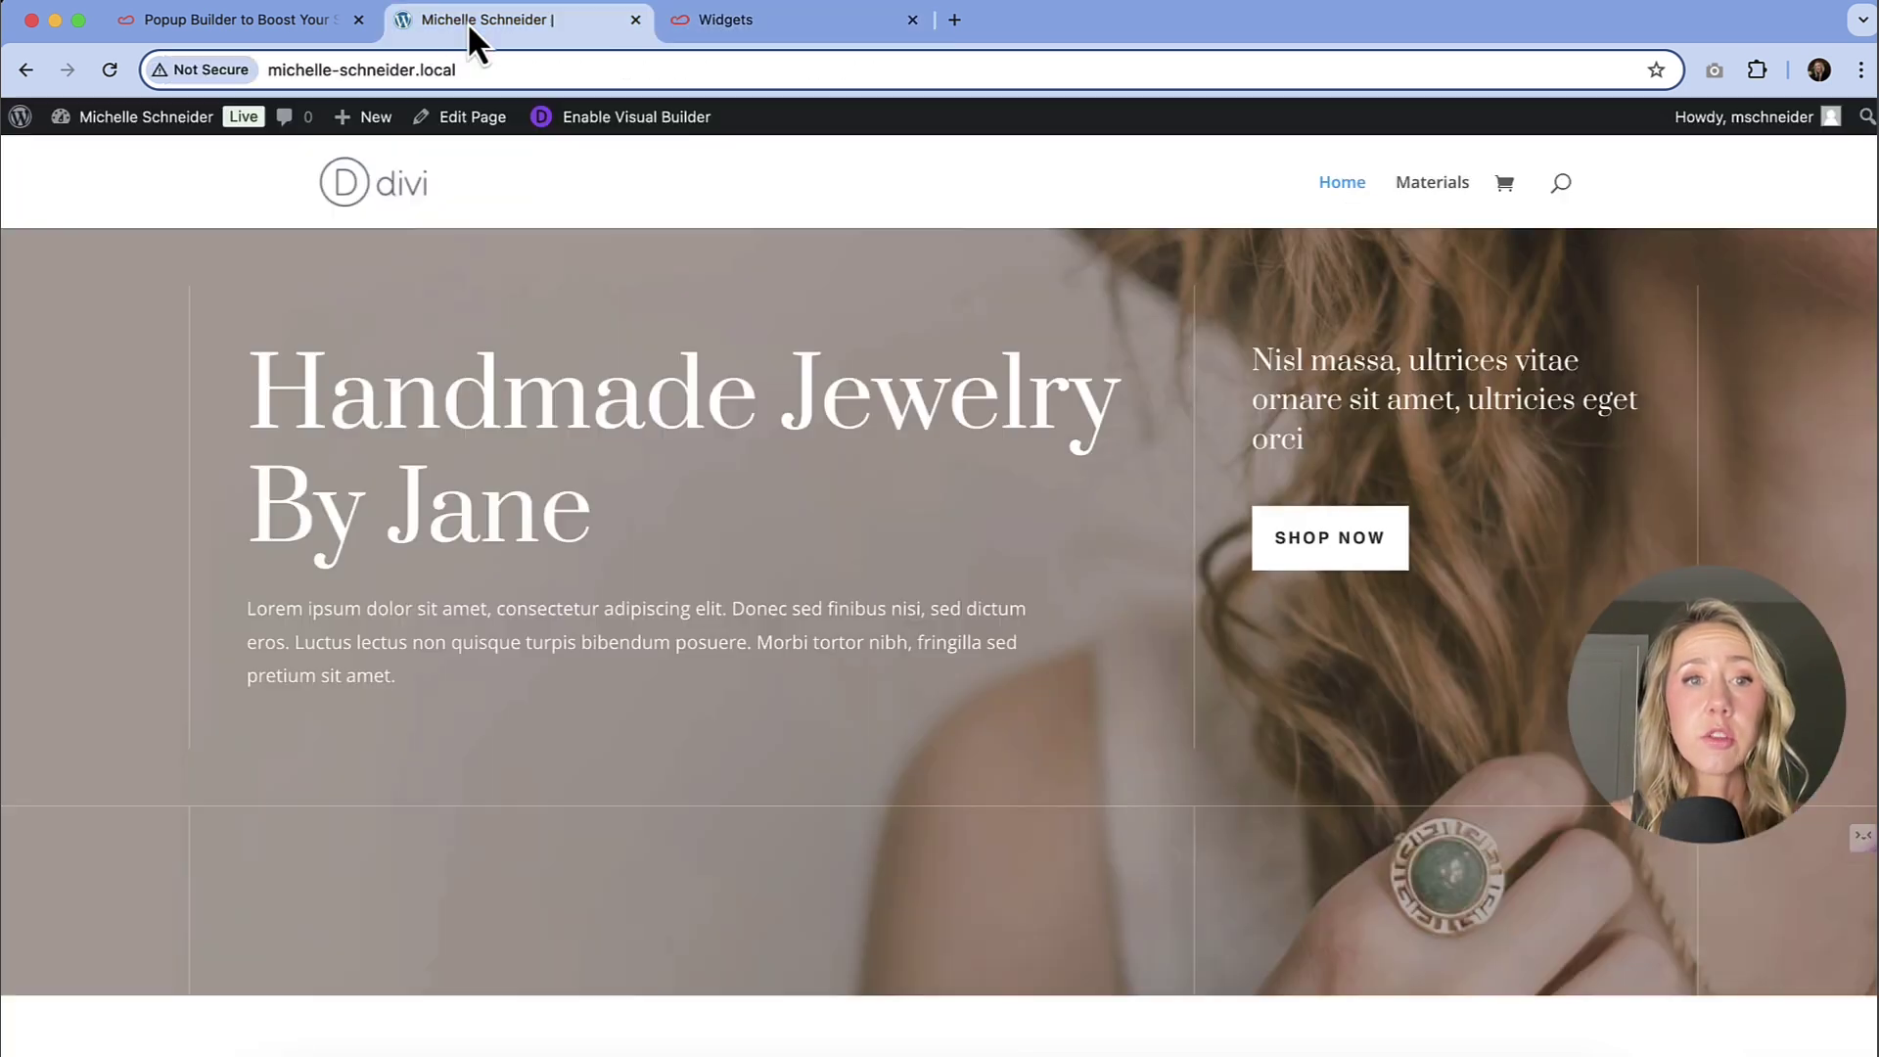
click(109, 71)
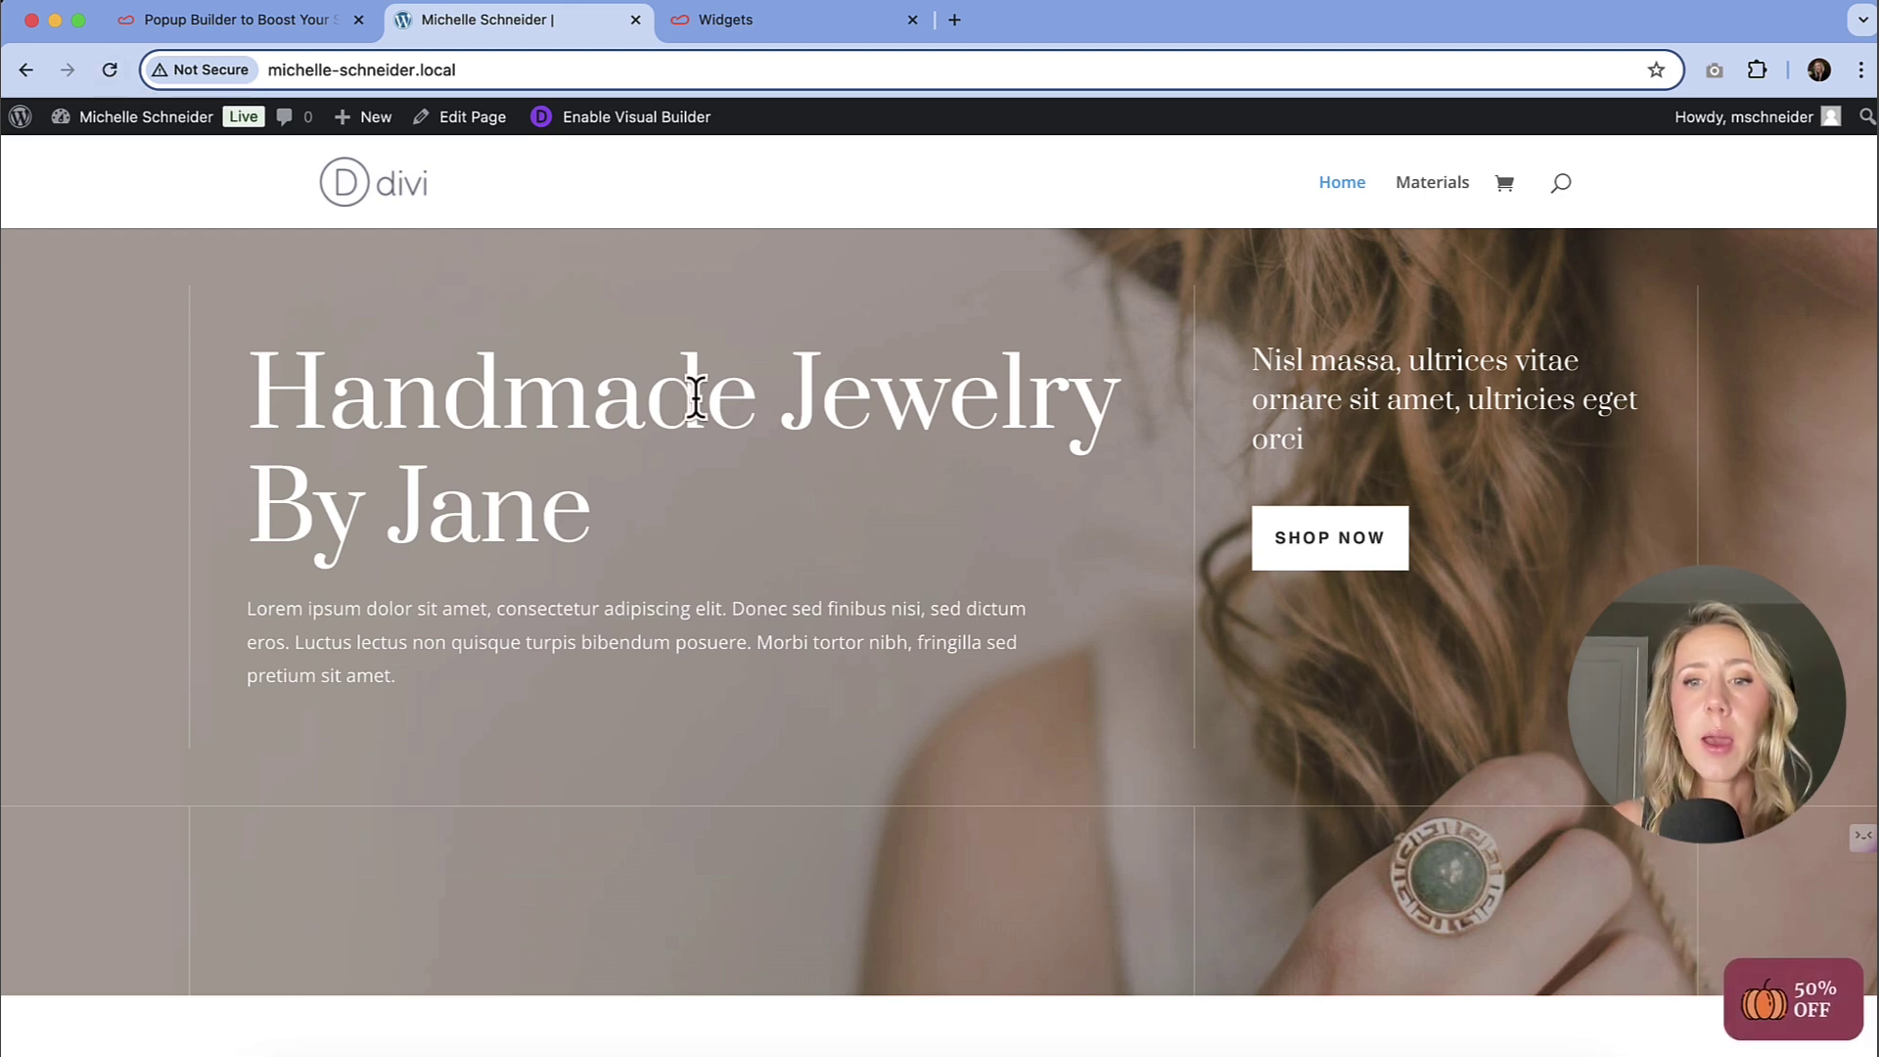
scroll(1766, 900, down, 10)
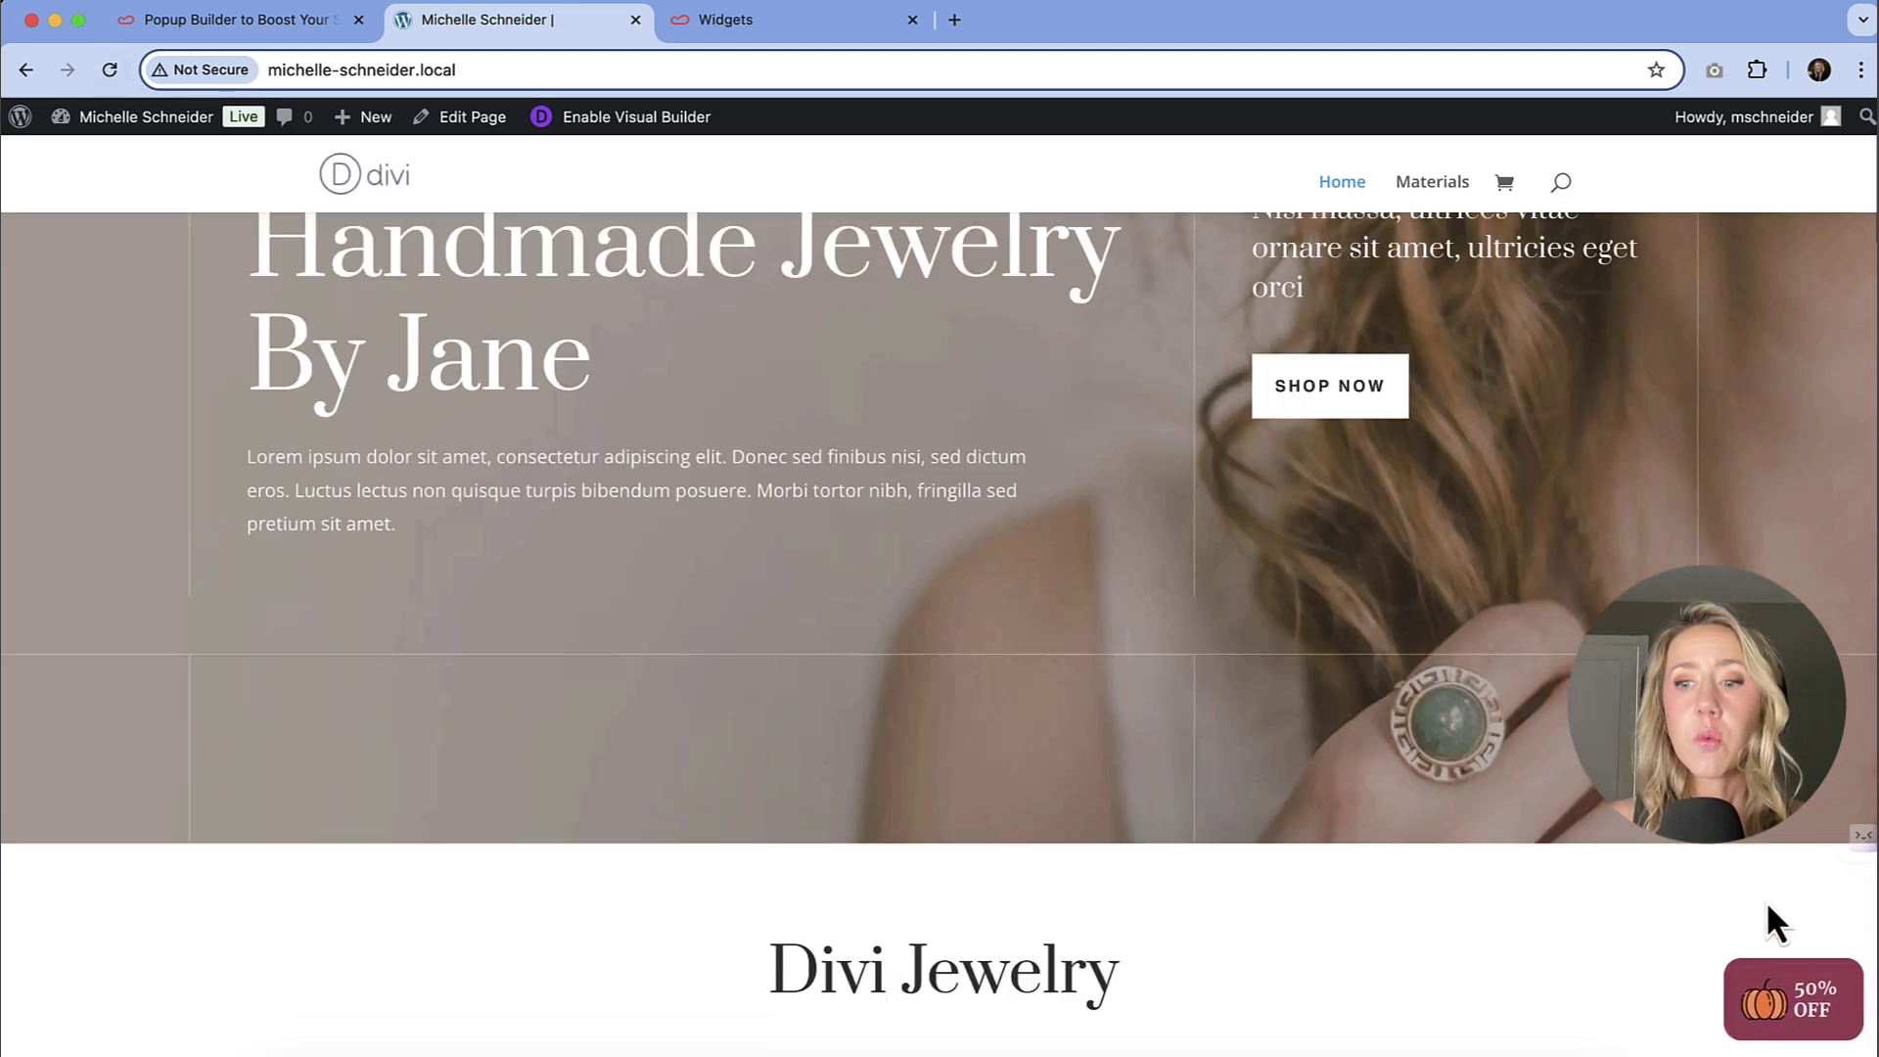
scroll(1768, 910, down, 5)
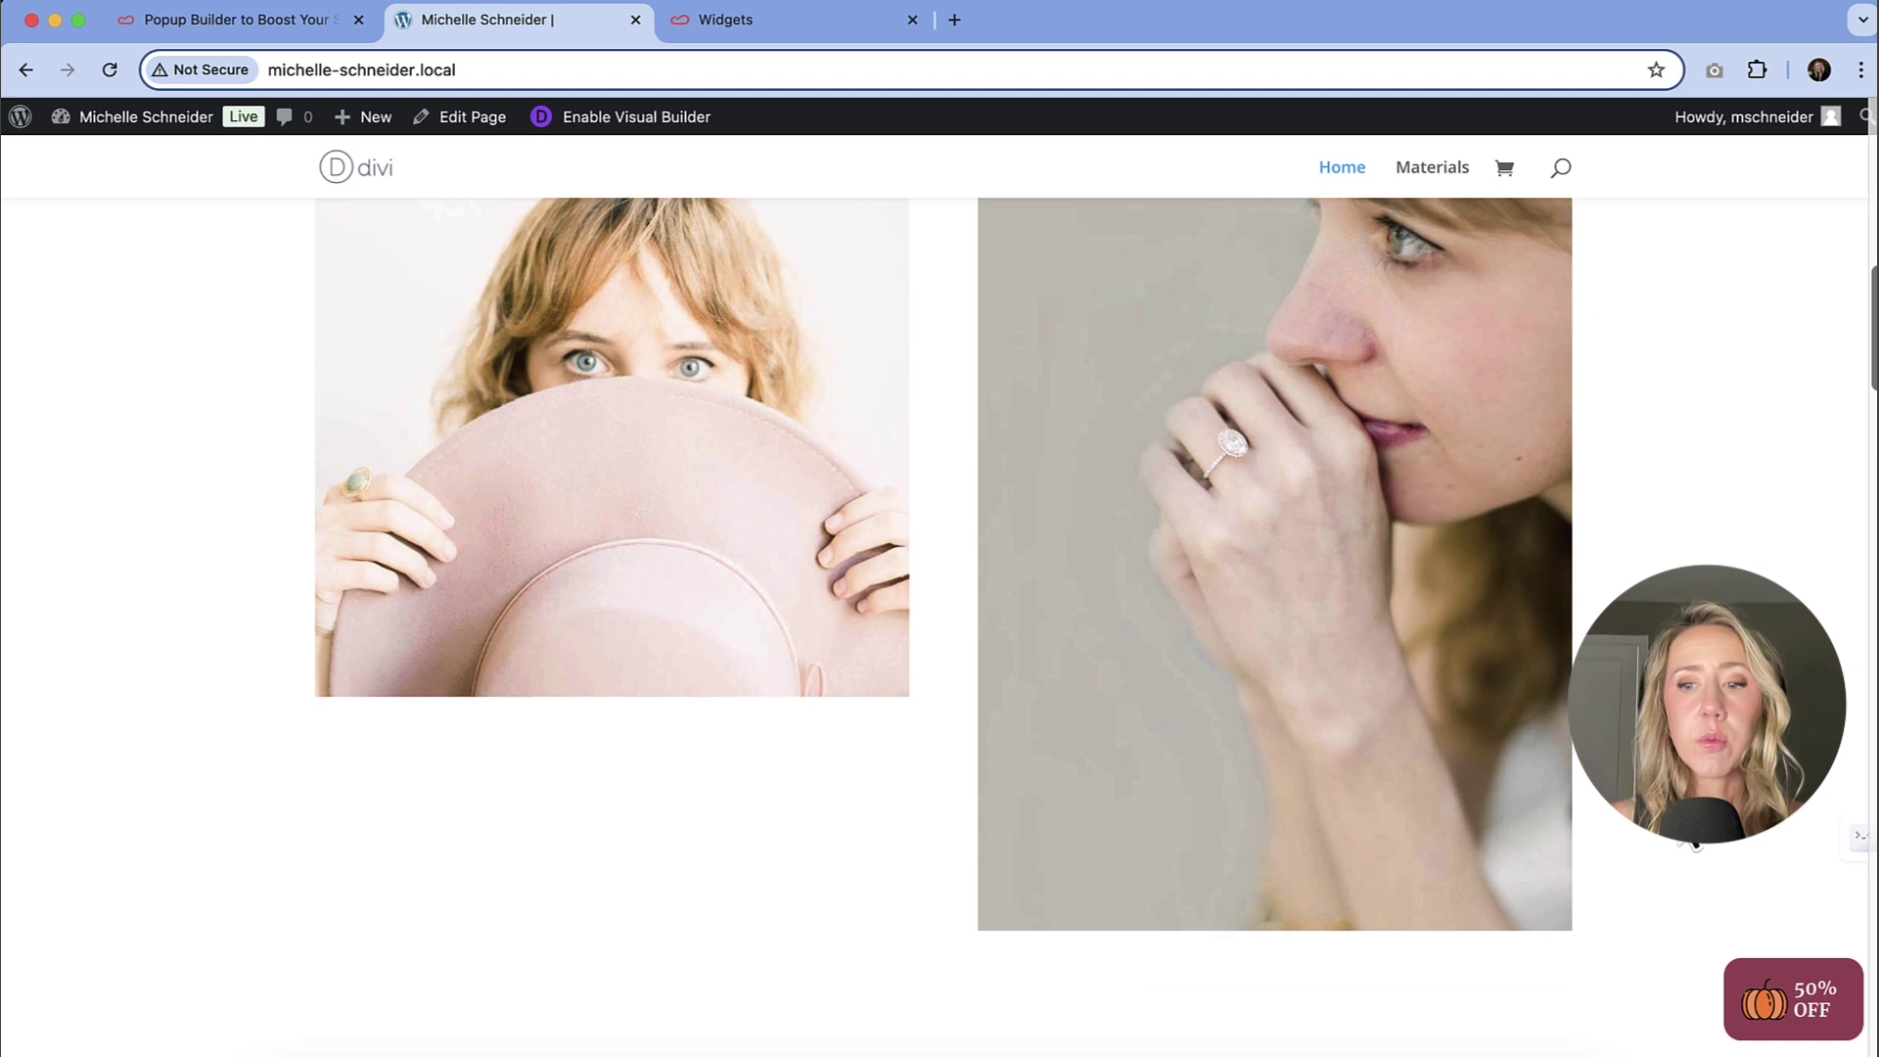
click(1806, 1005)
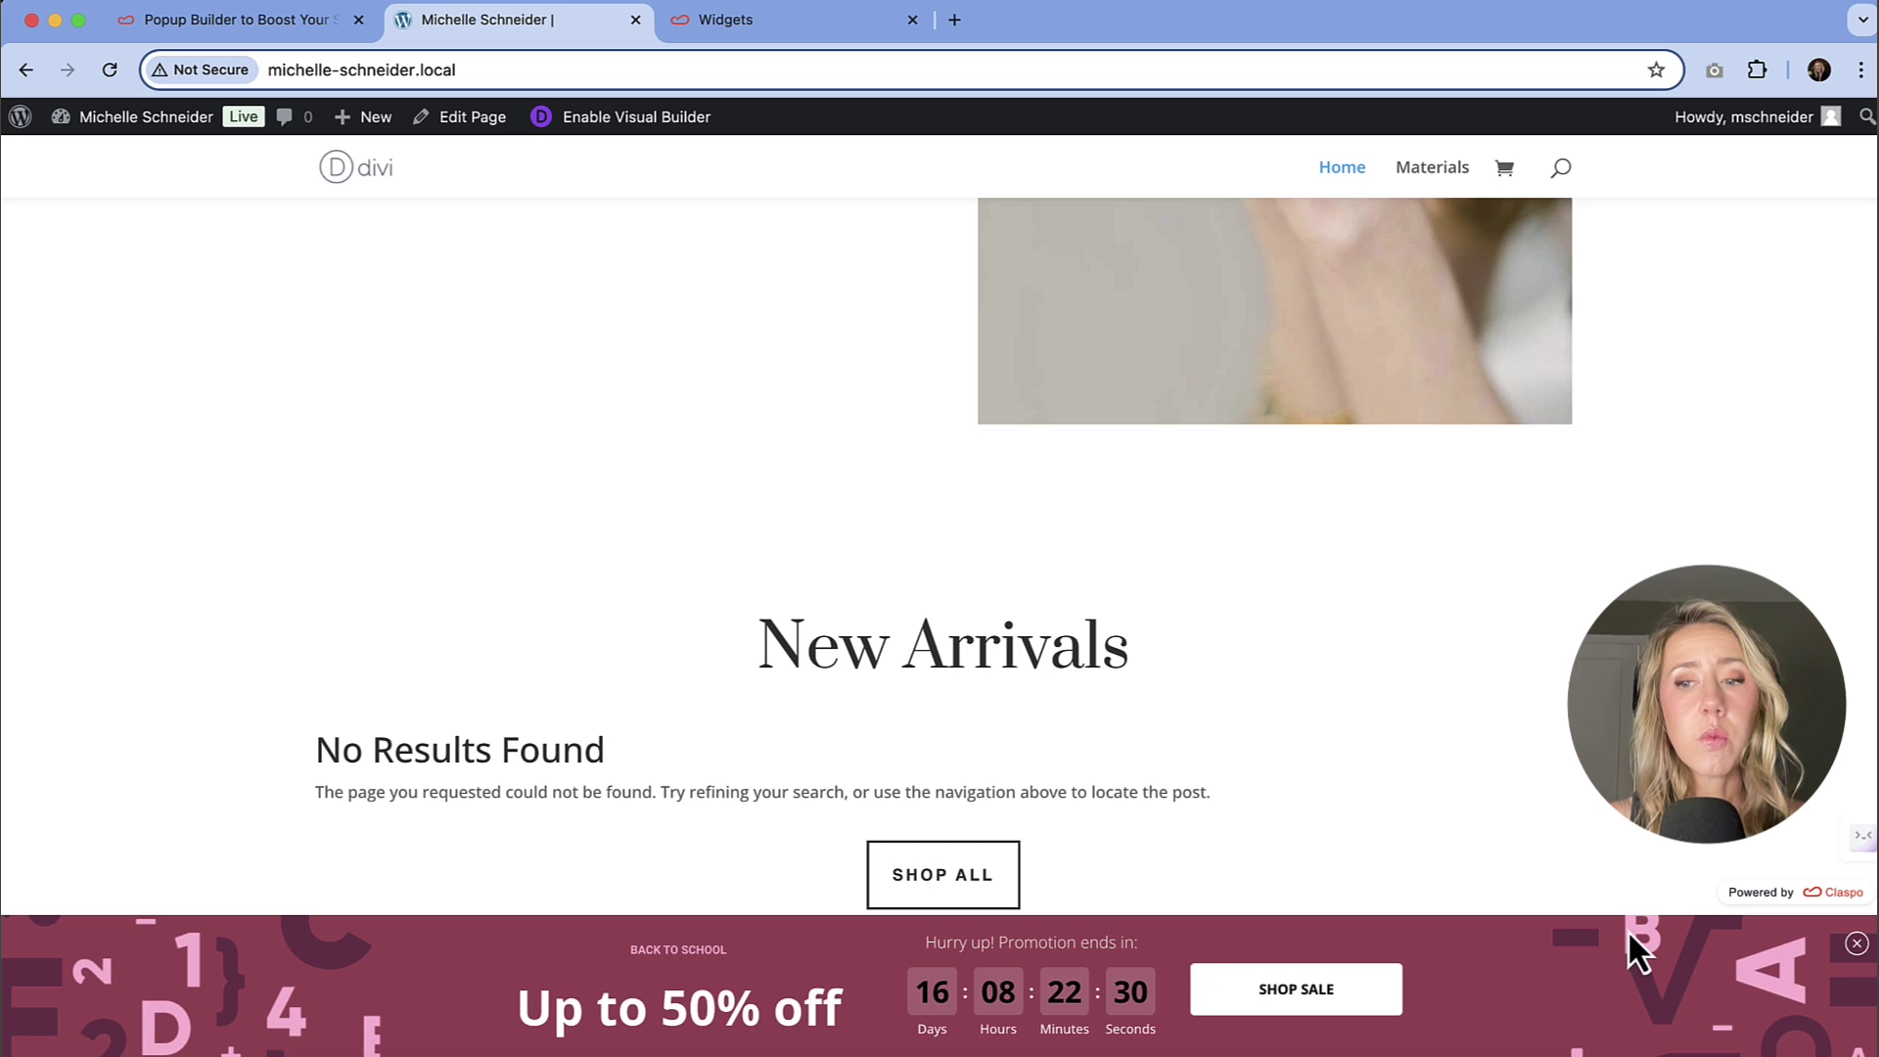
click(1858, 944)
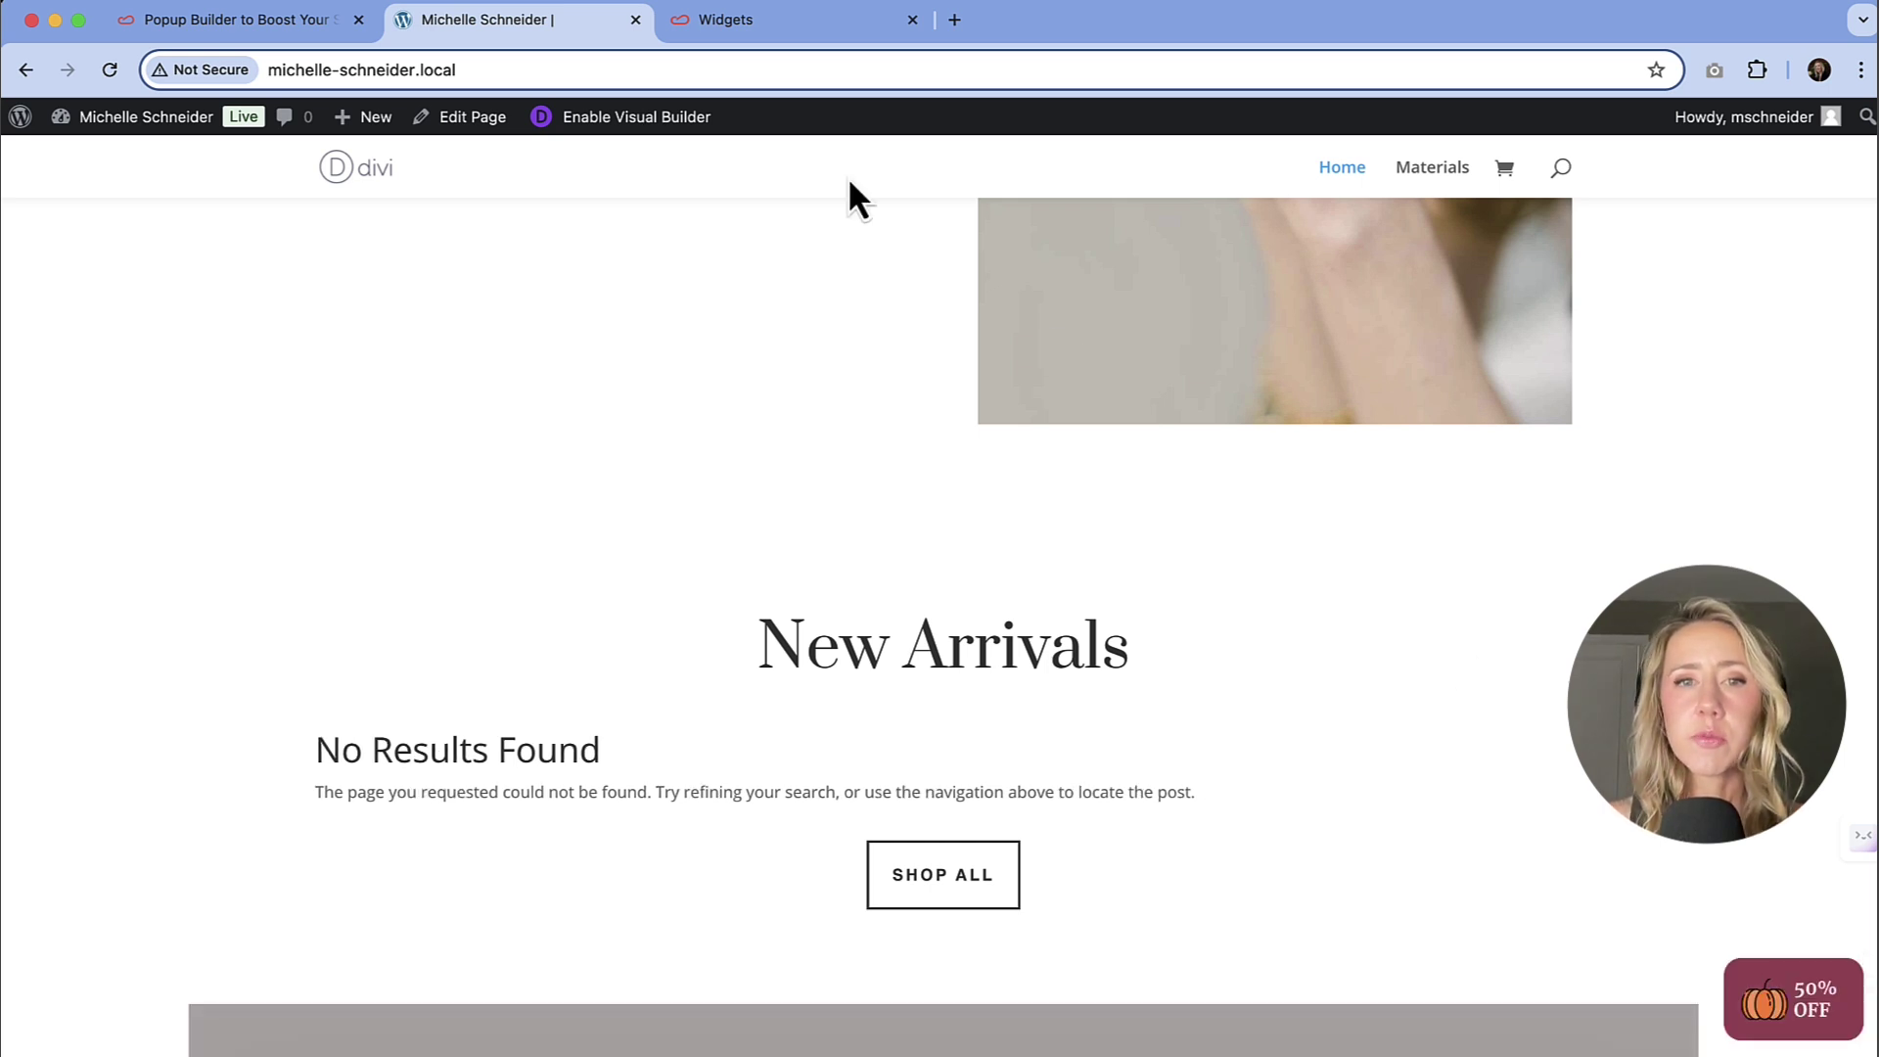
click(781, 37)
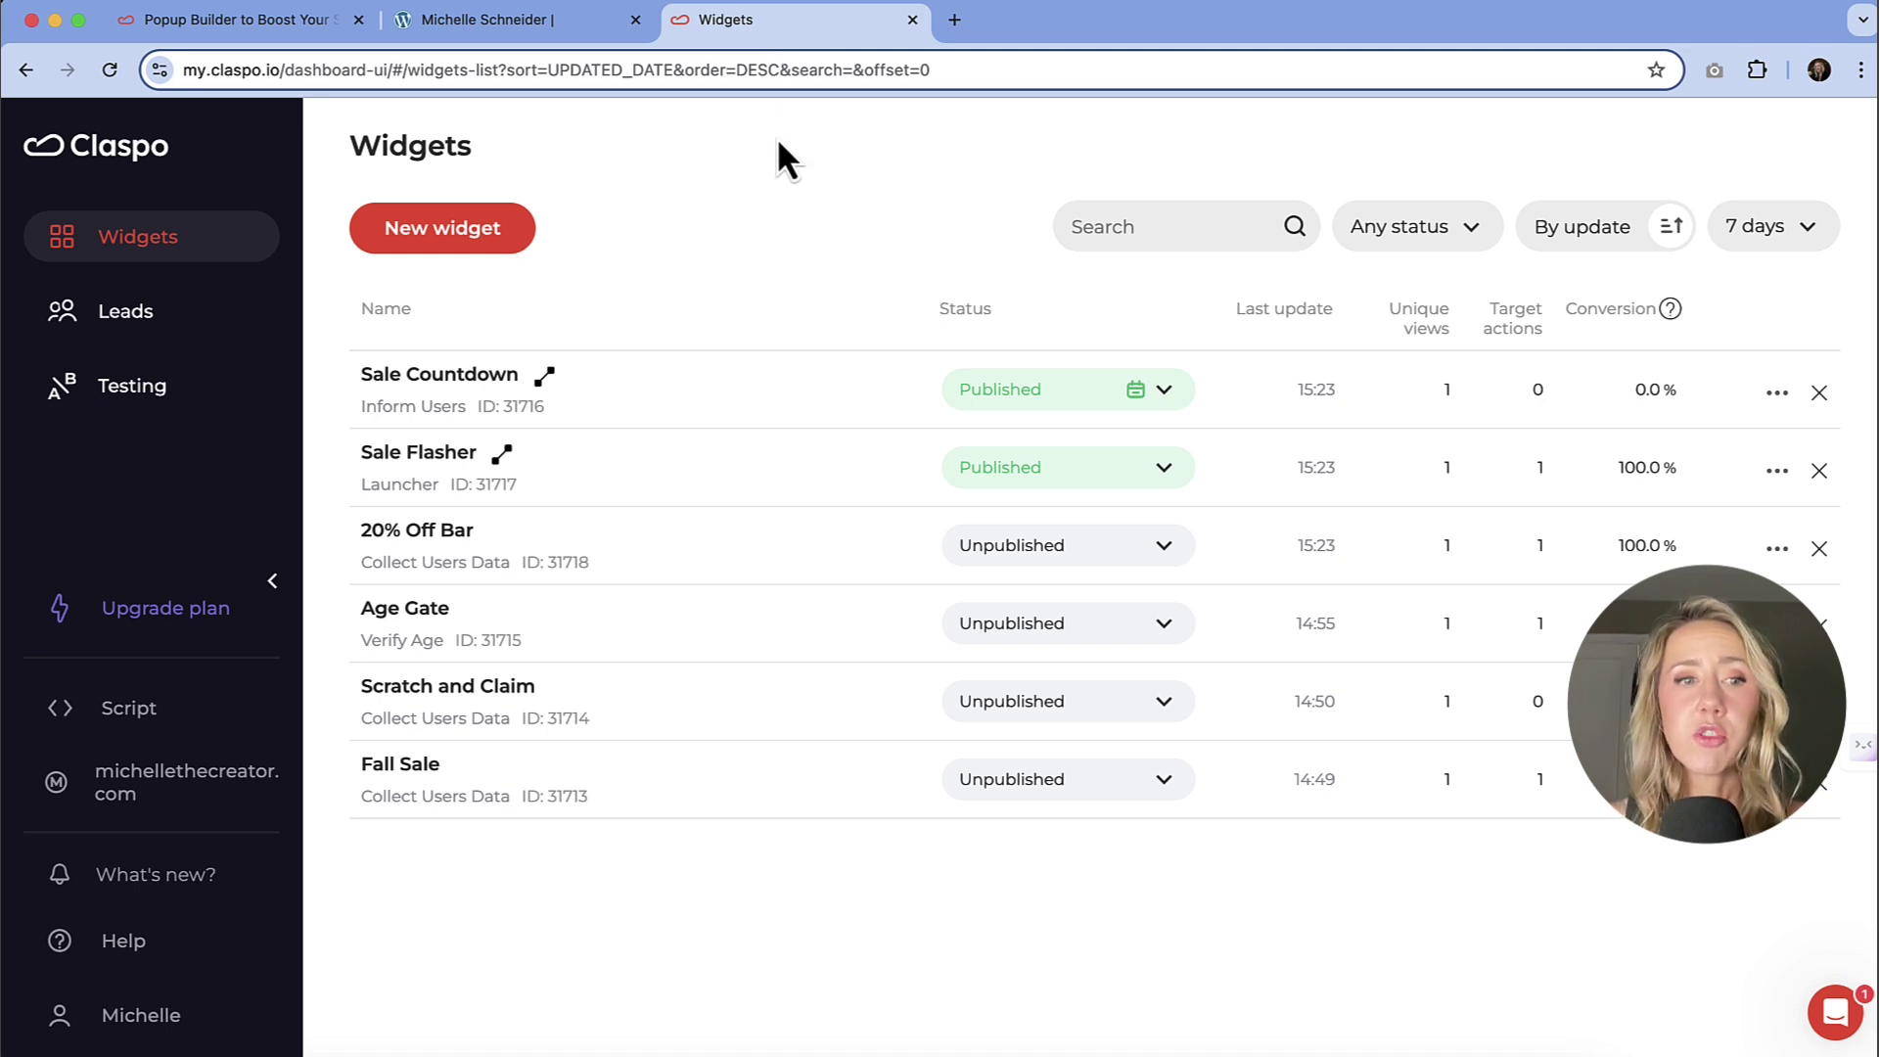
click(157, 313)
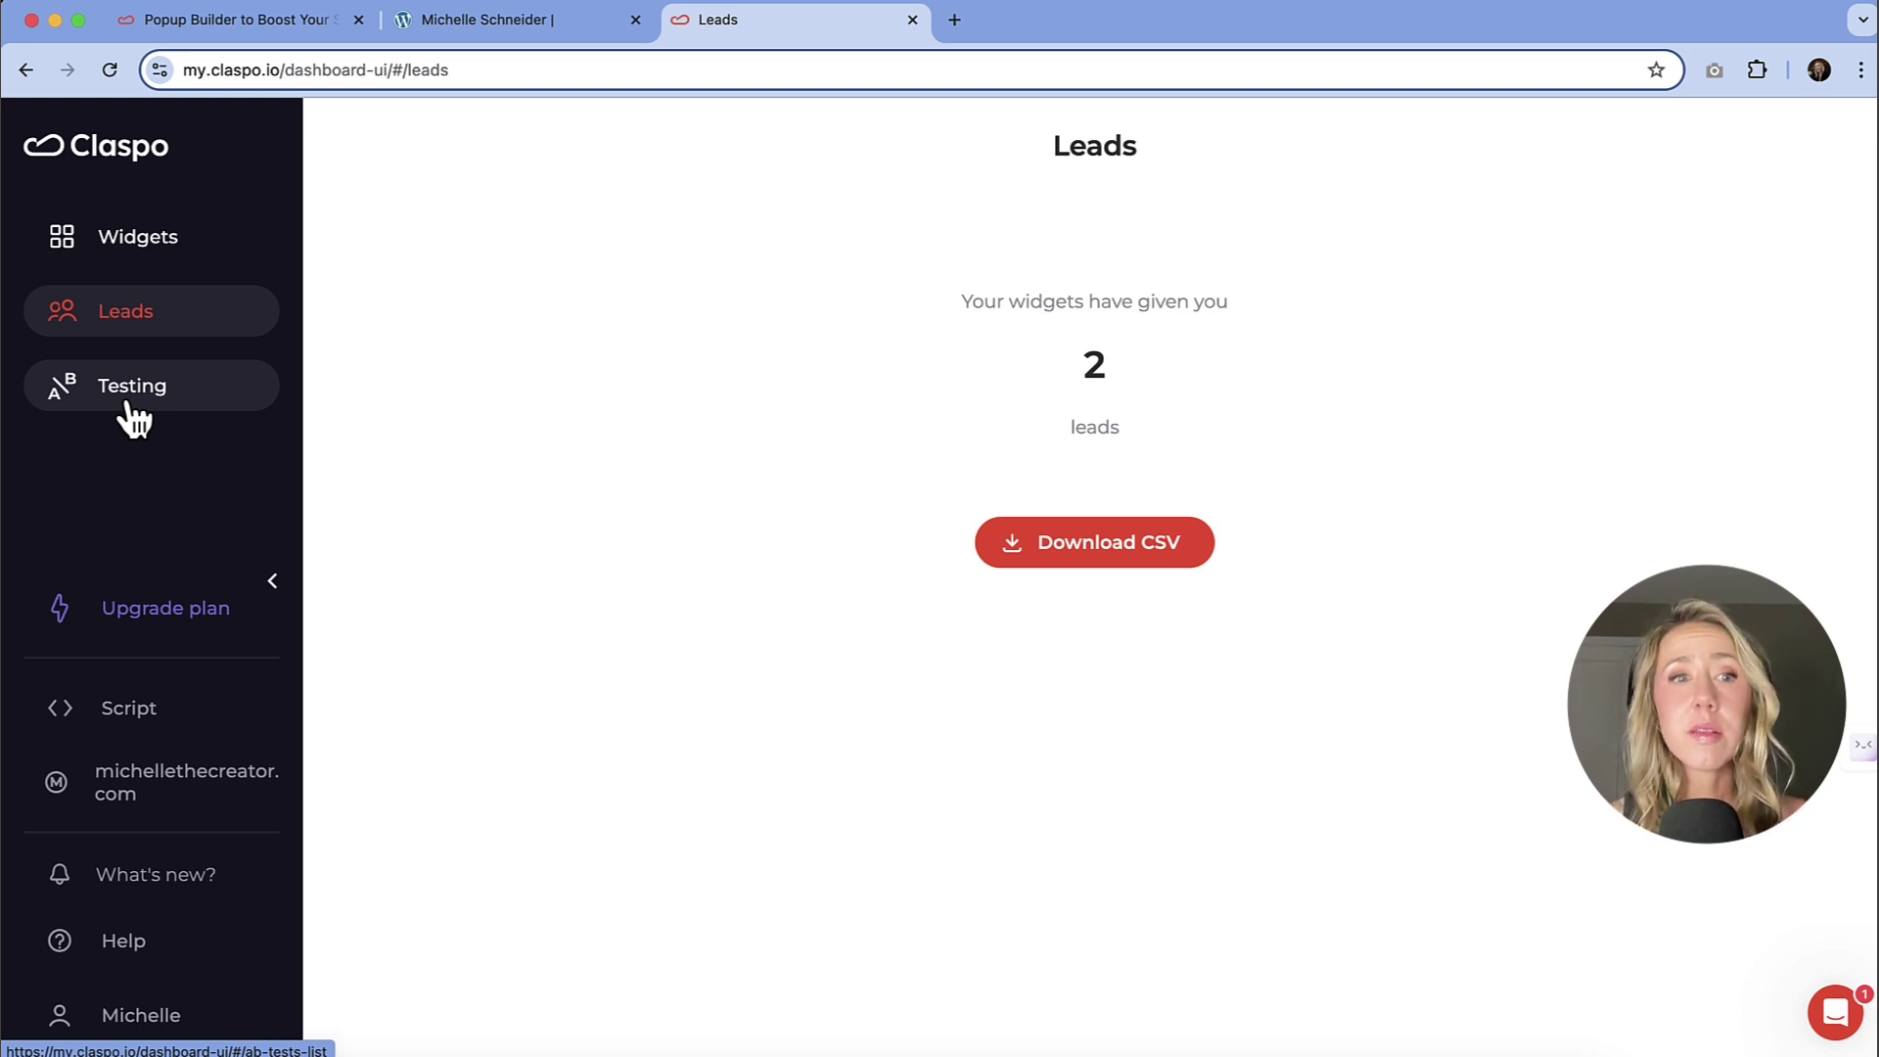
click(143, 250)
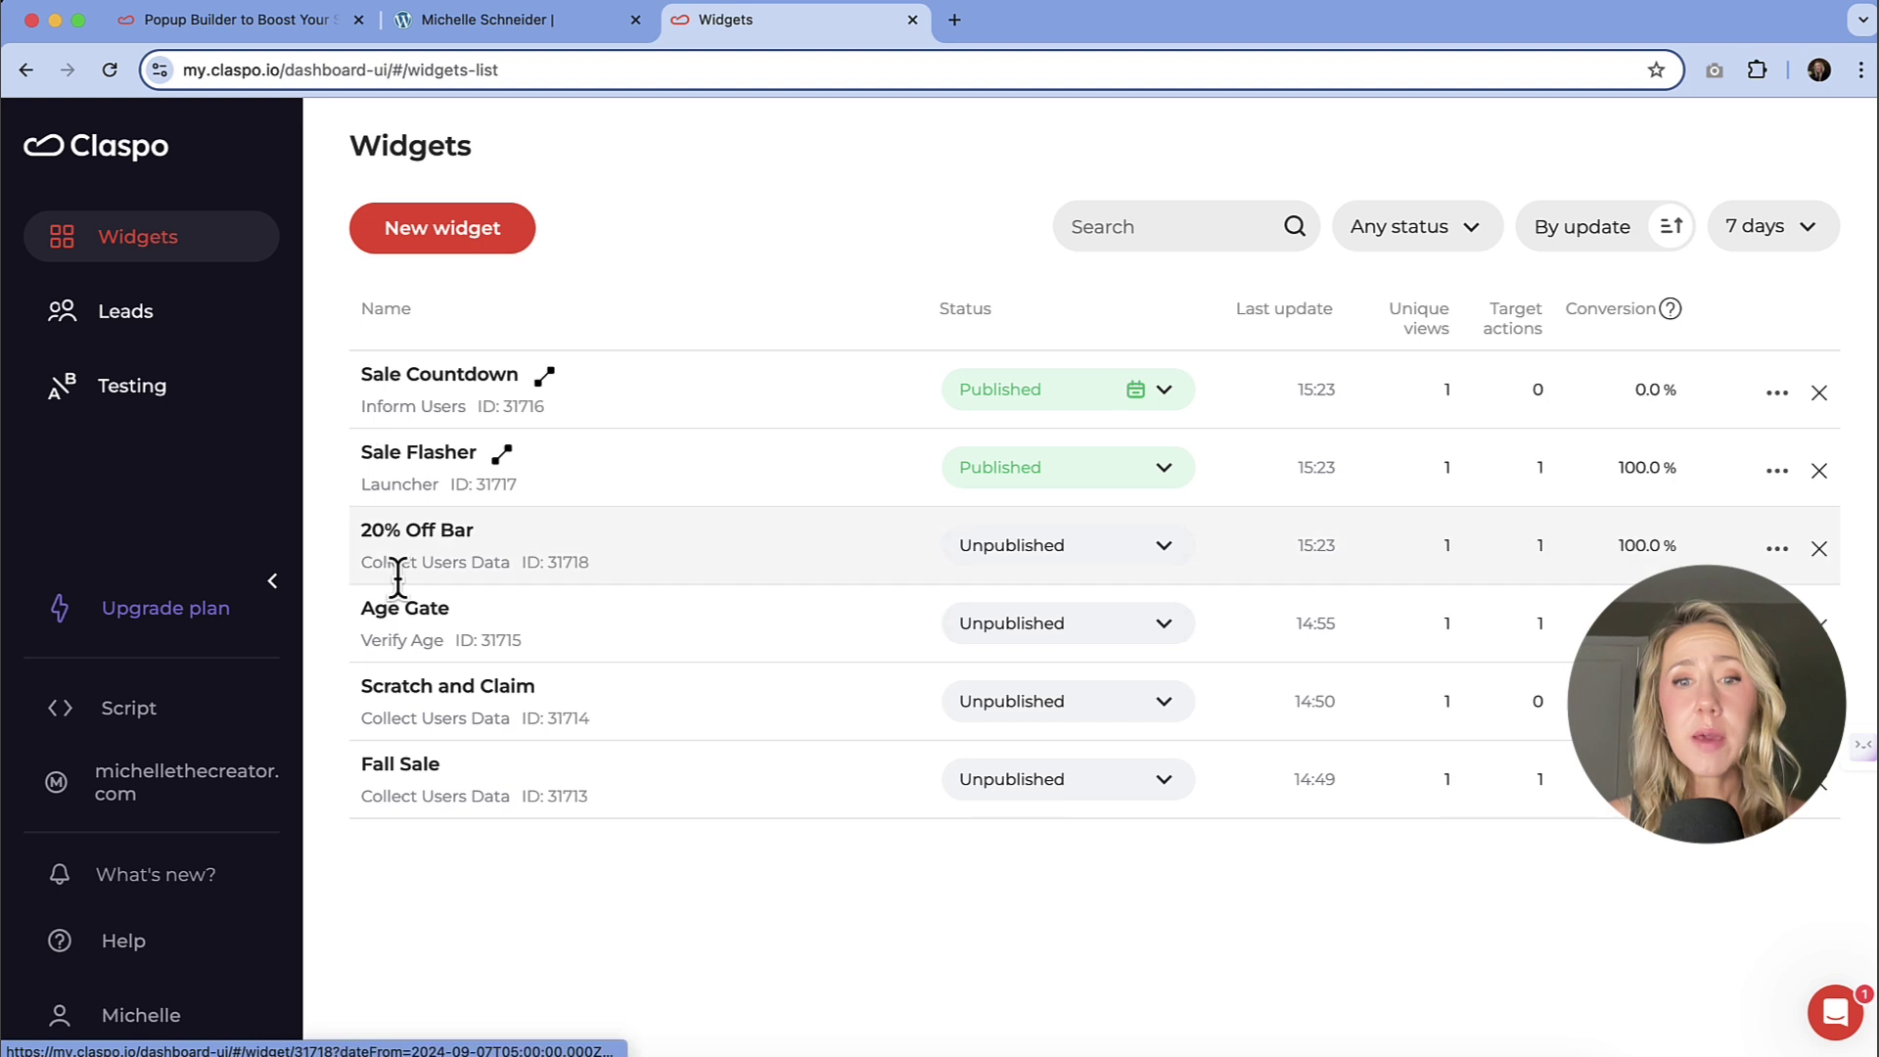